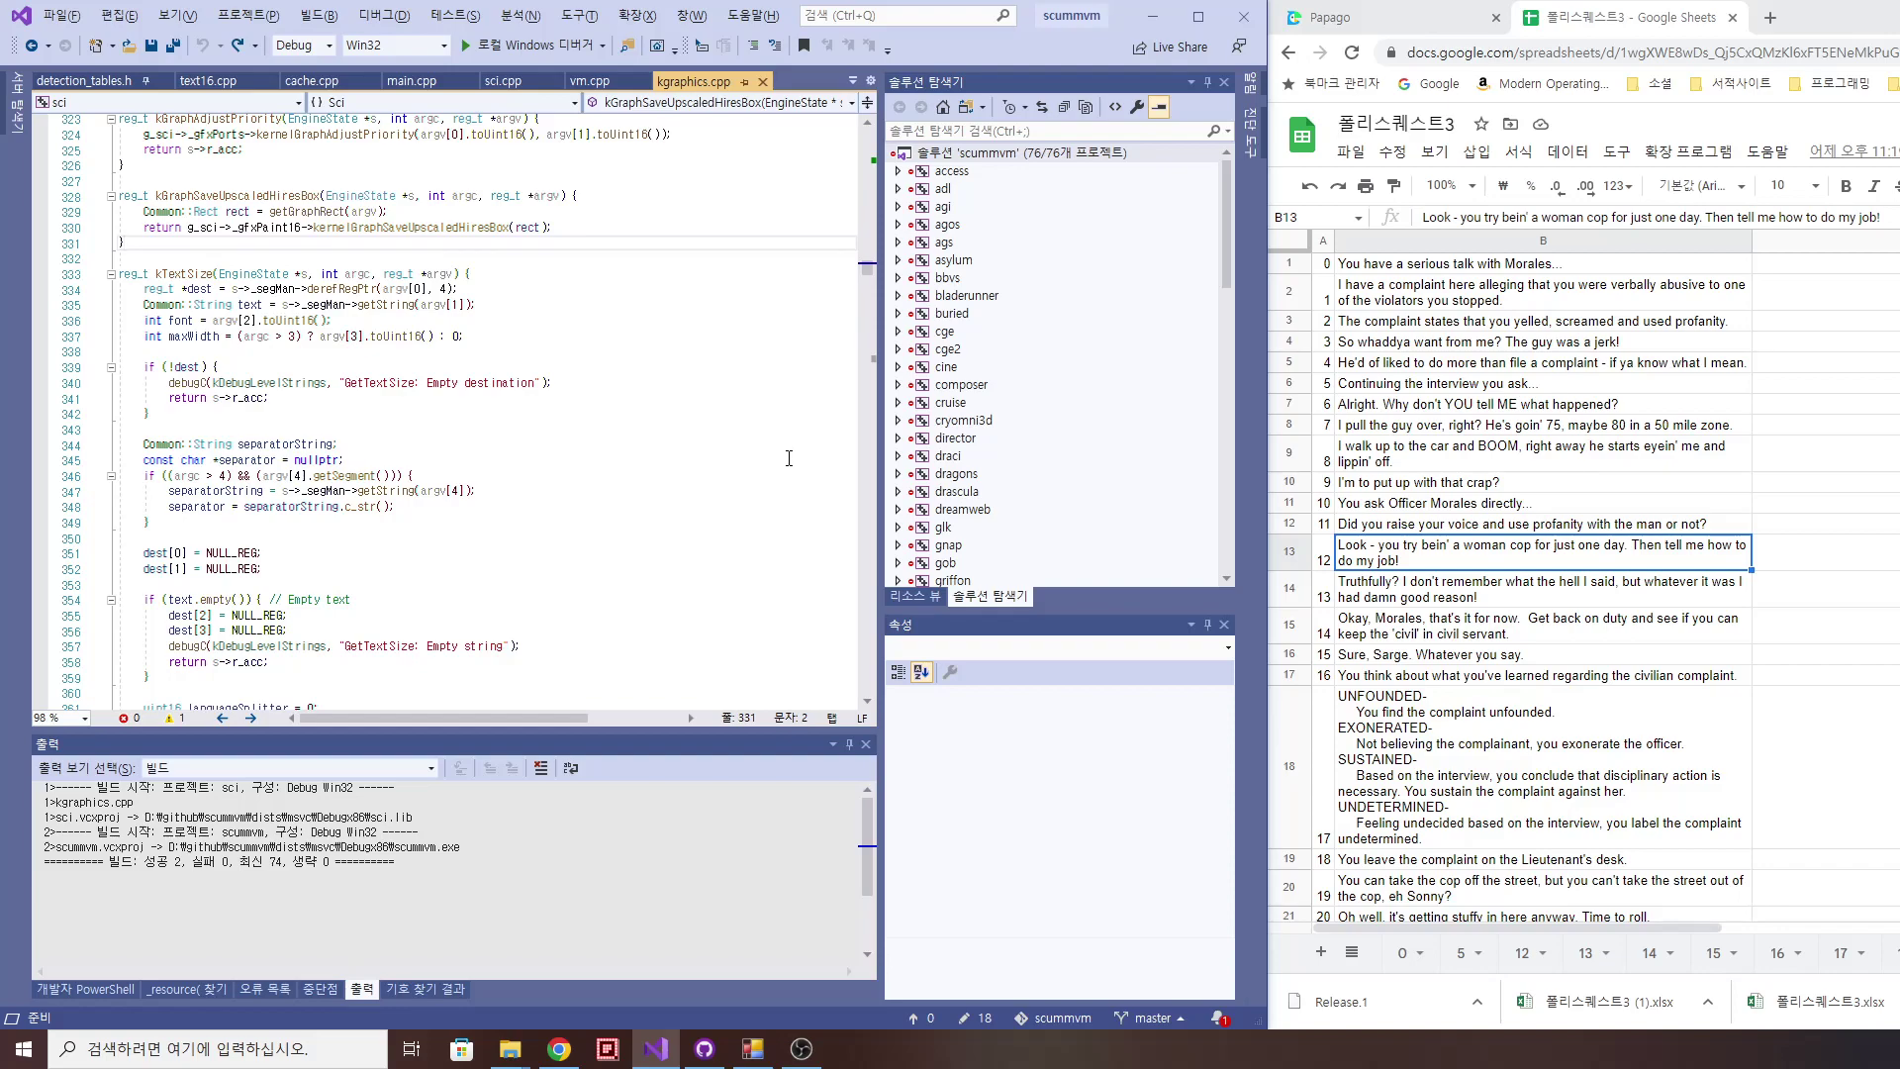
Step: Run the ScummVM debug build, launch Police Quest III: The Kindred (DOS/Korean) and skip its introduction
left_click(788, 460)
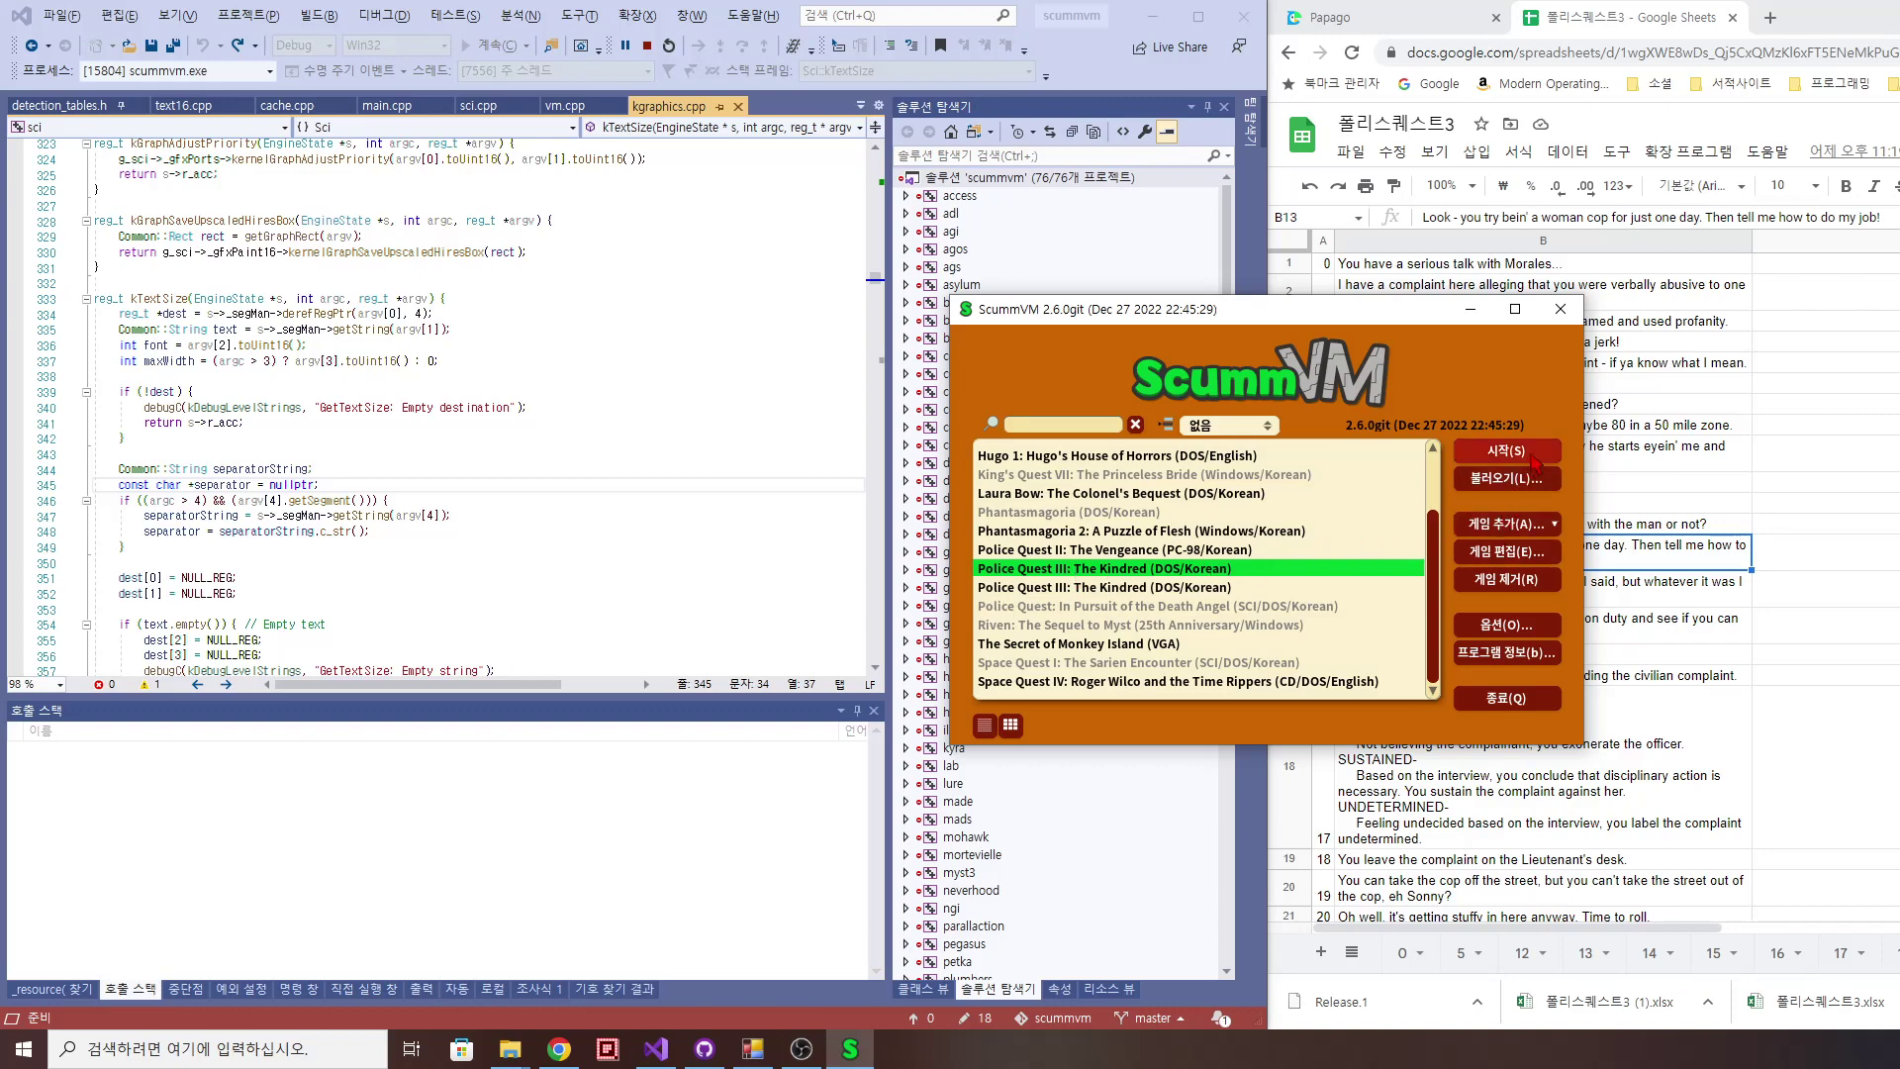
left_click(1519, 460)
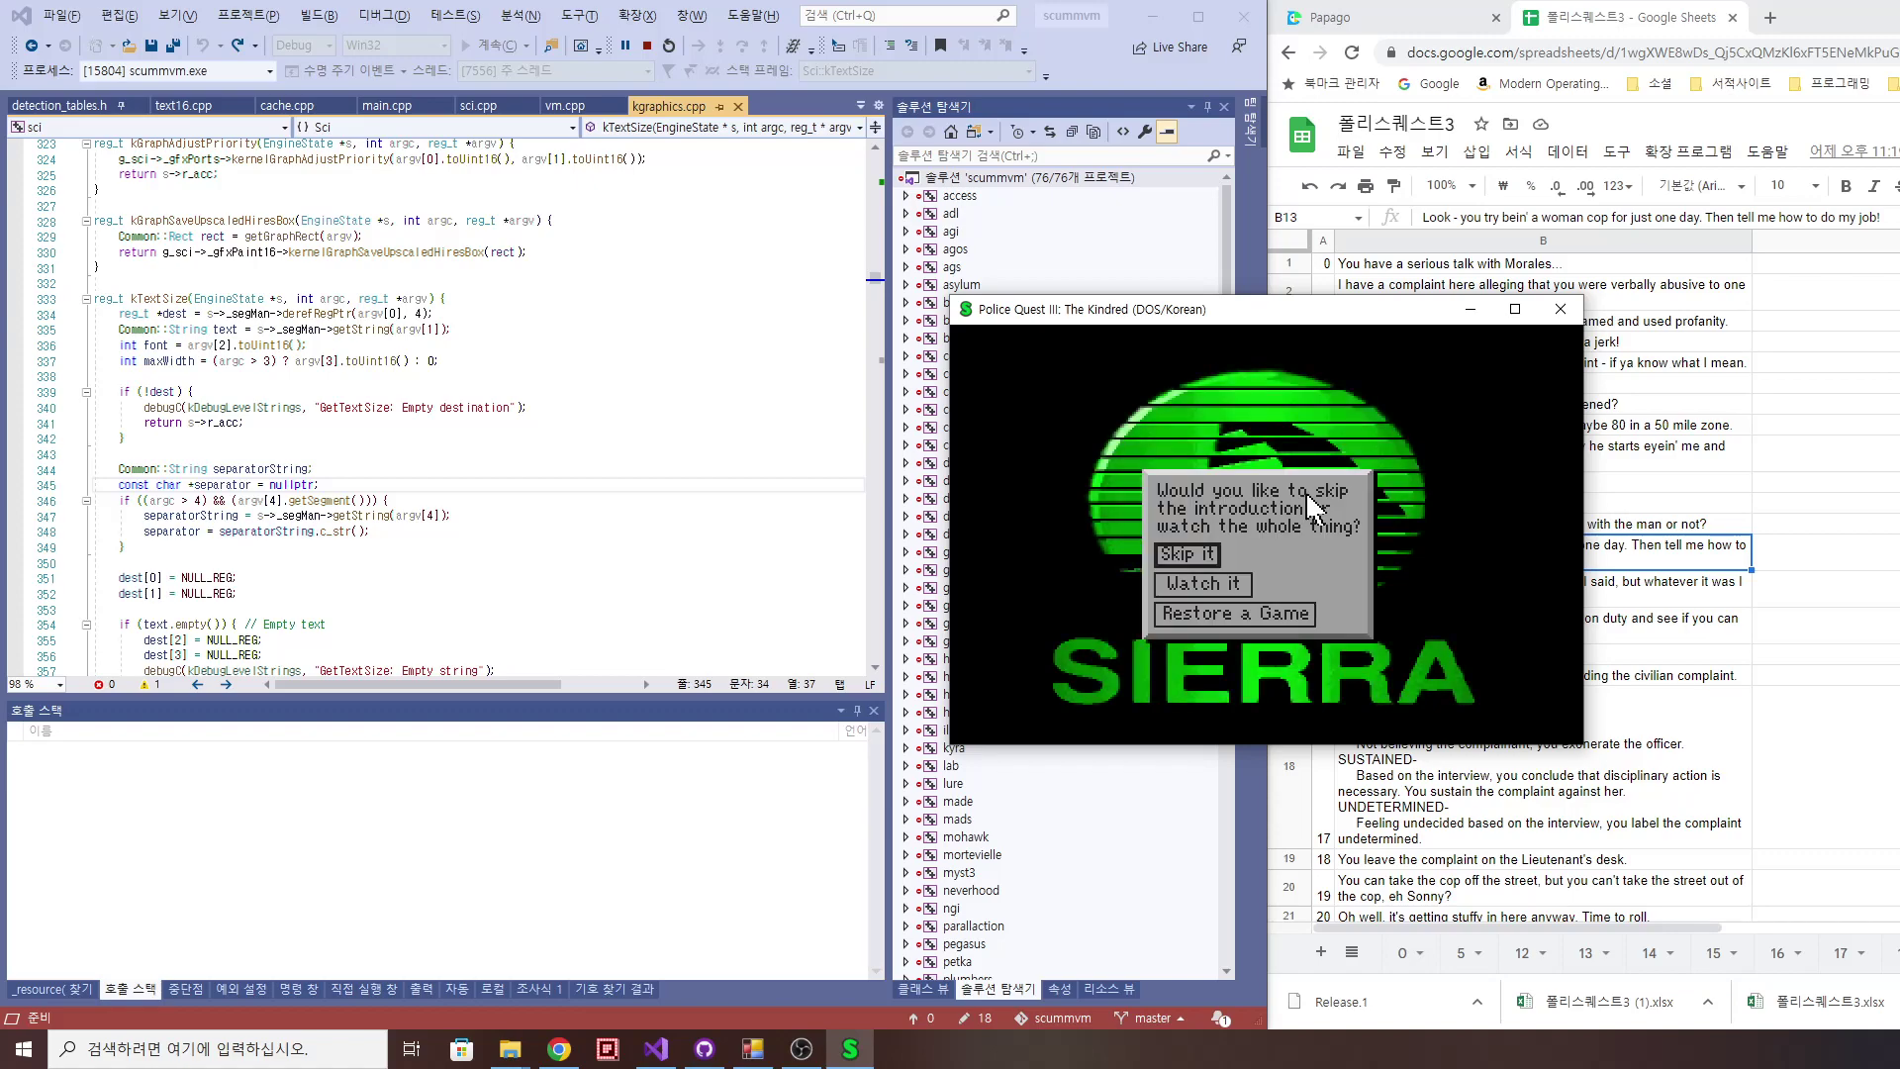
left_click(1200, 562)
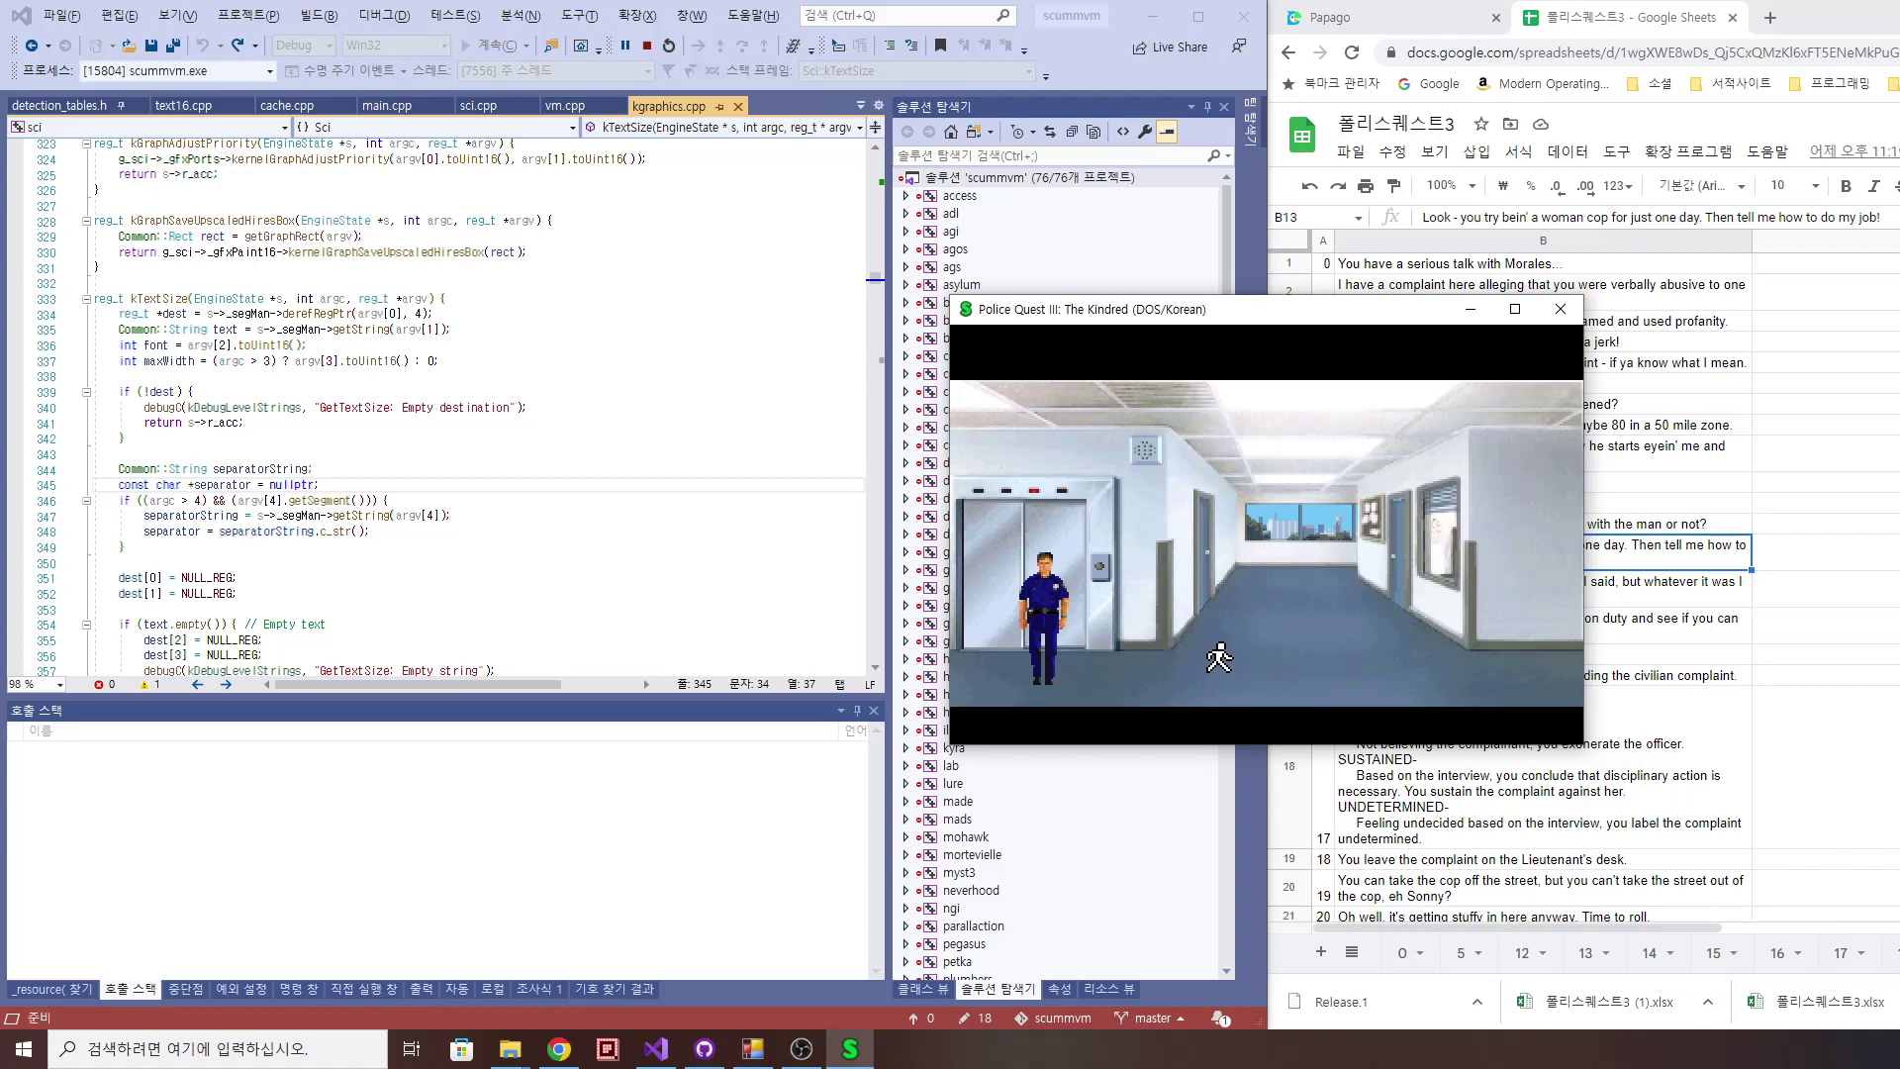
Step: Look at the corridor floor twice in the game and dismiss each description
right_click(1274, 638)
left_click(1280, 660)
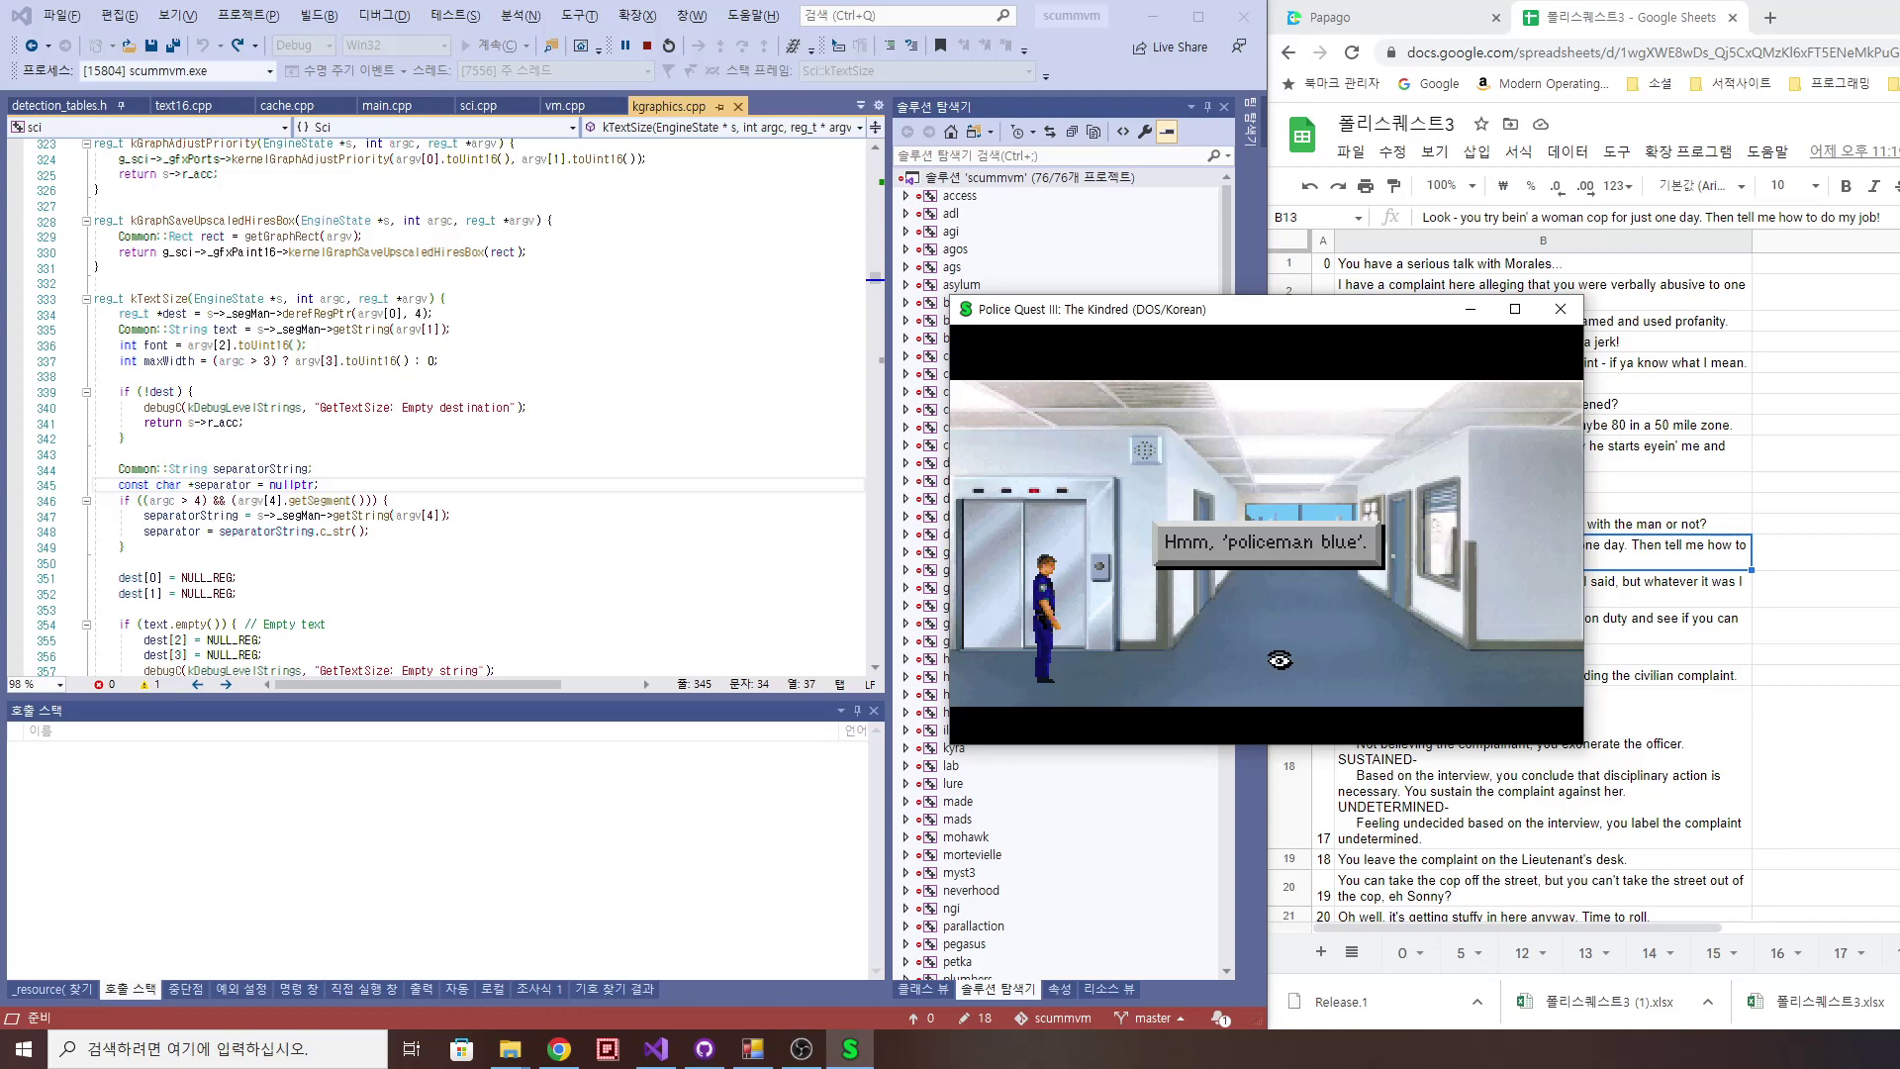
left_click(1280, 660)
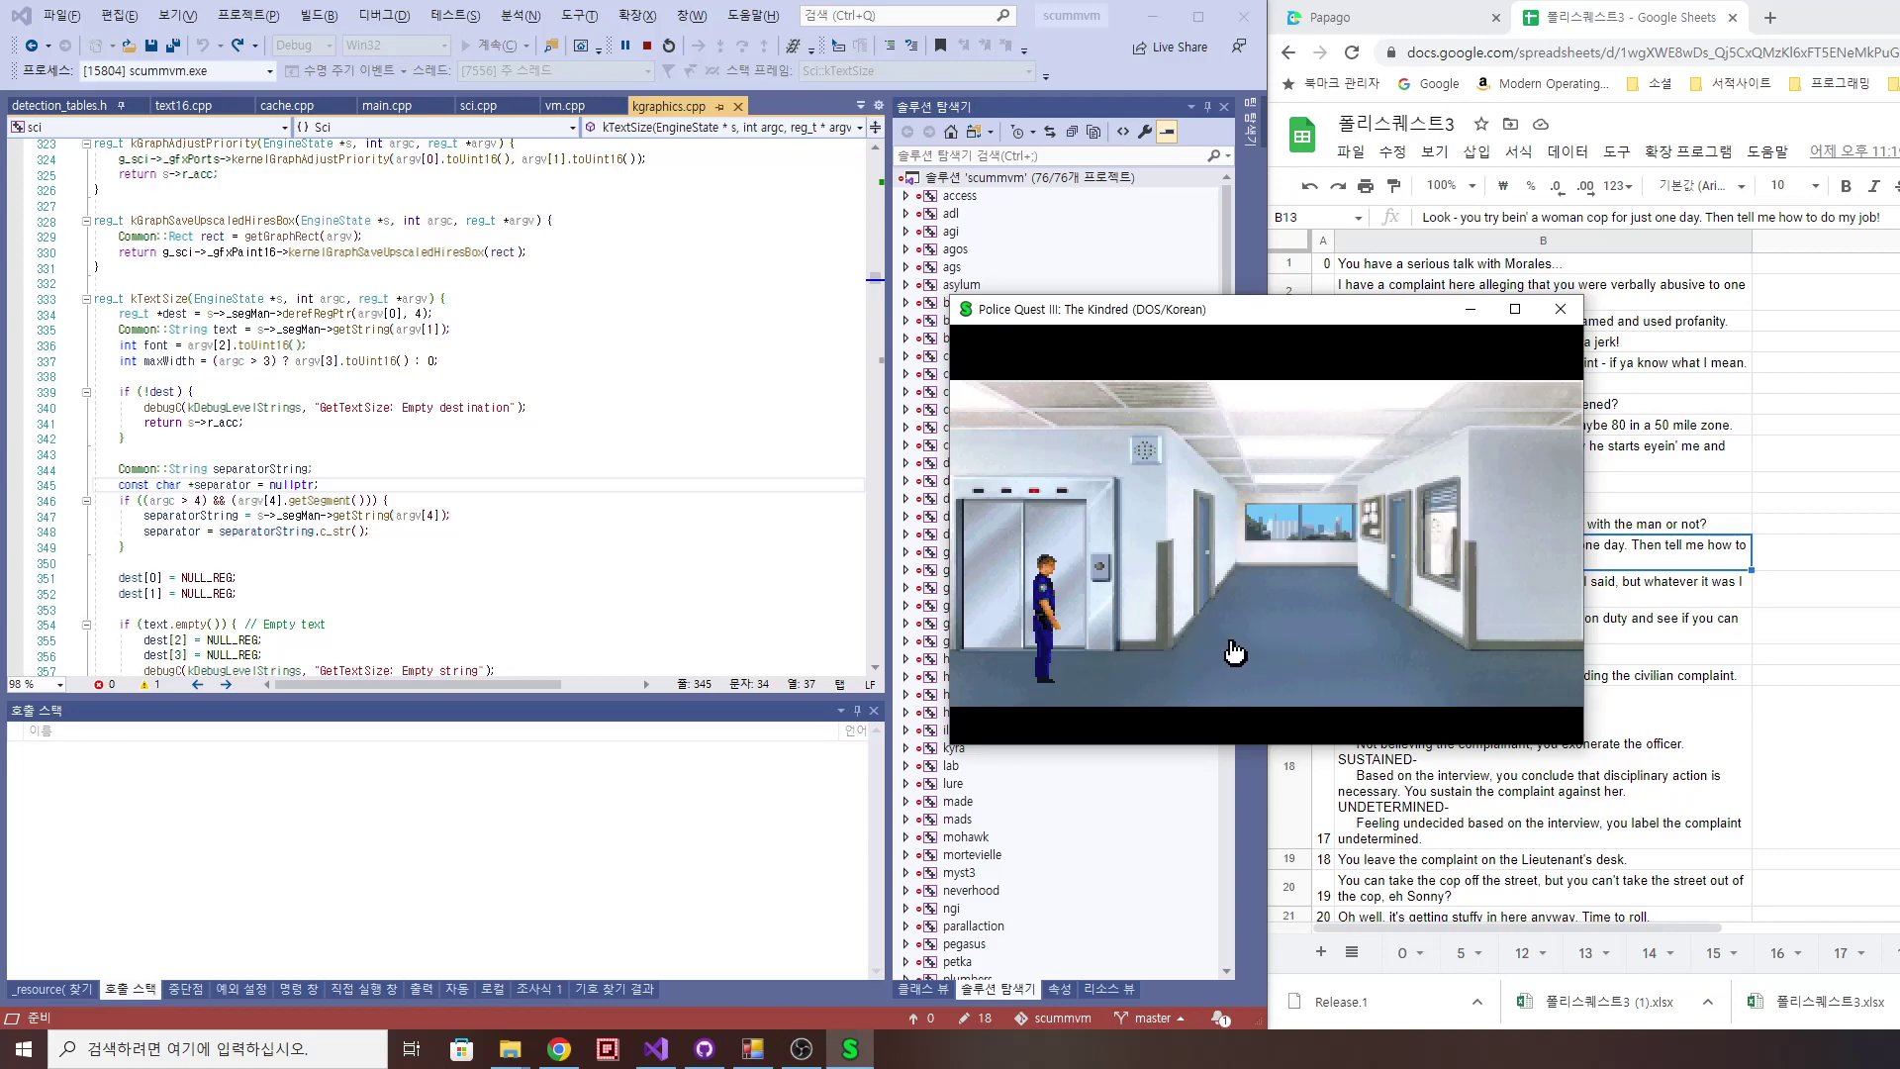
right_click(1237, 650)
right_click(1302, 629)
left_click(1291, 673)
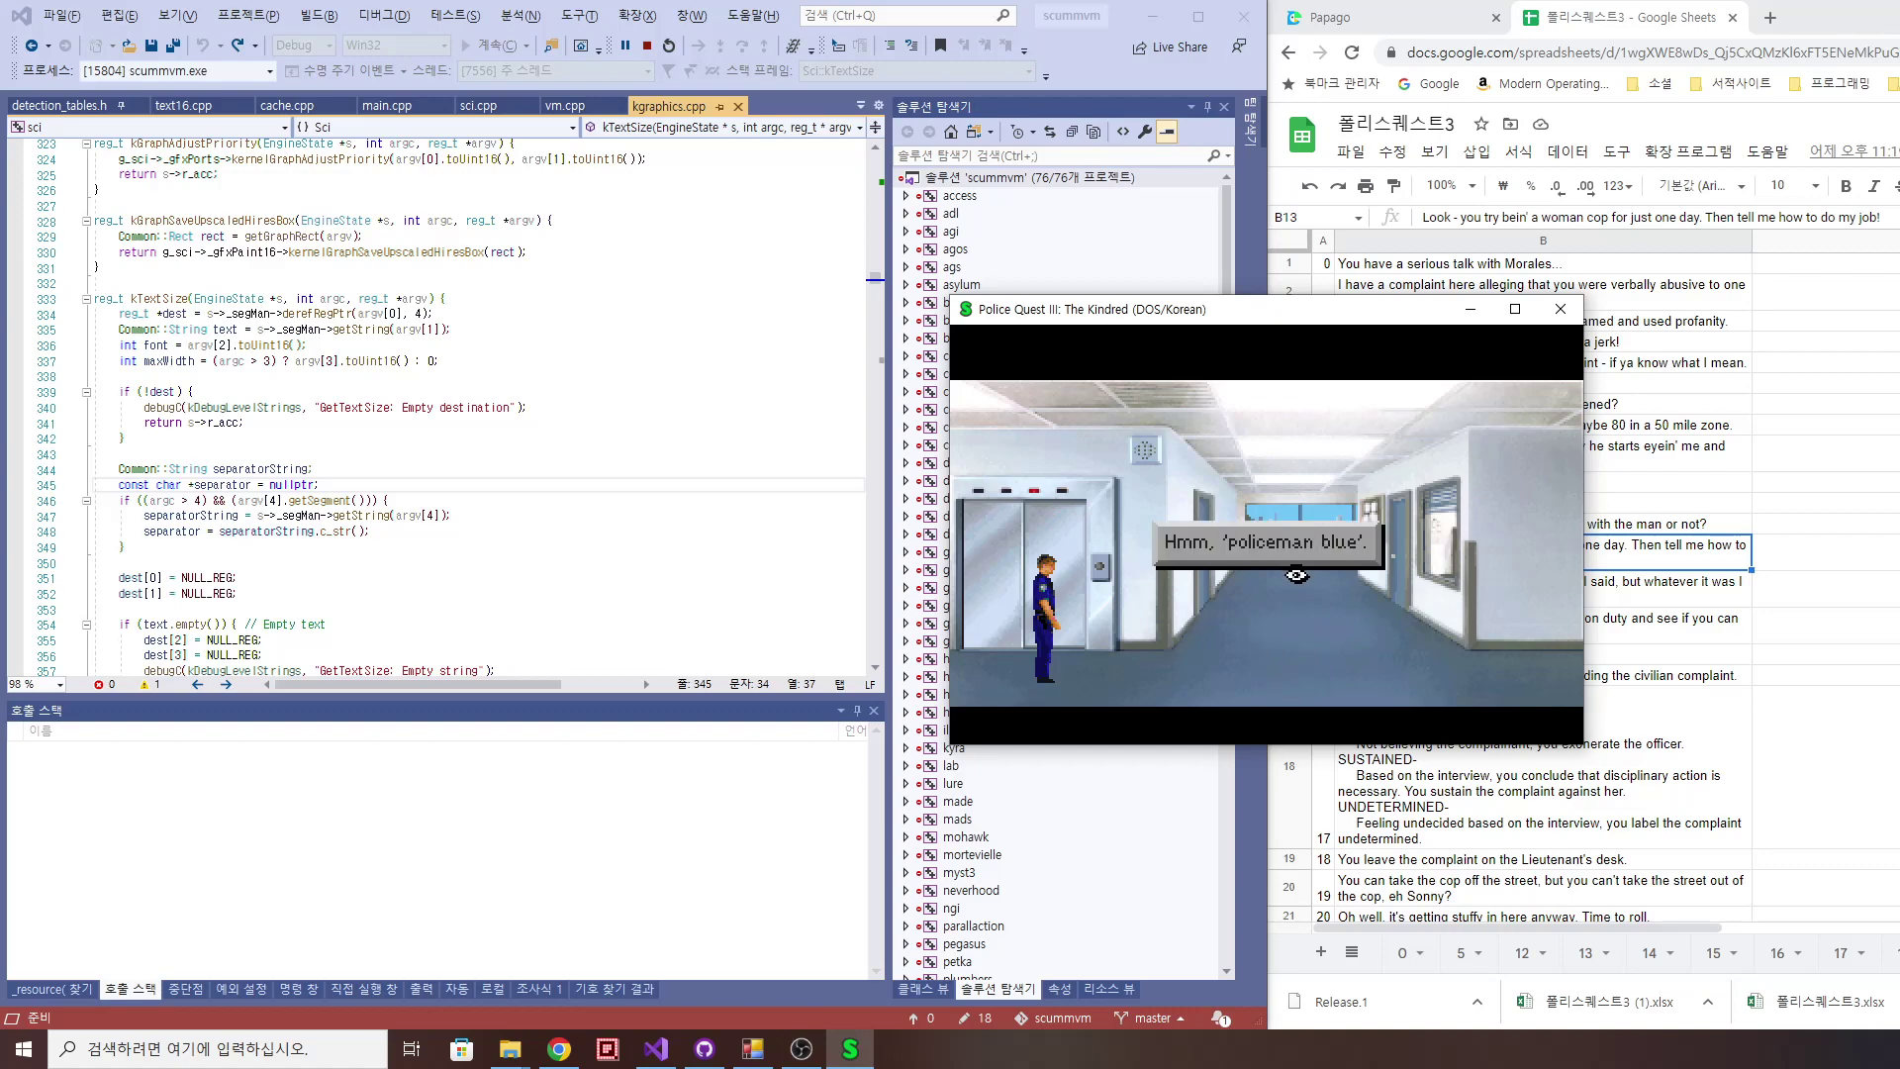
left_click(1310, 661)
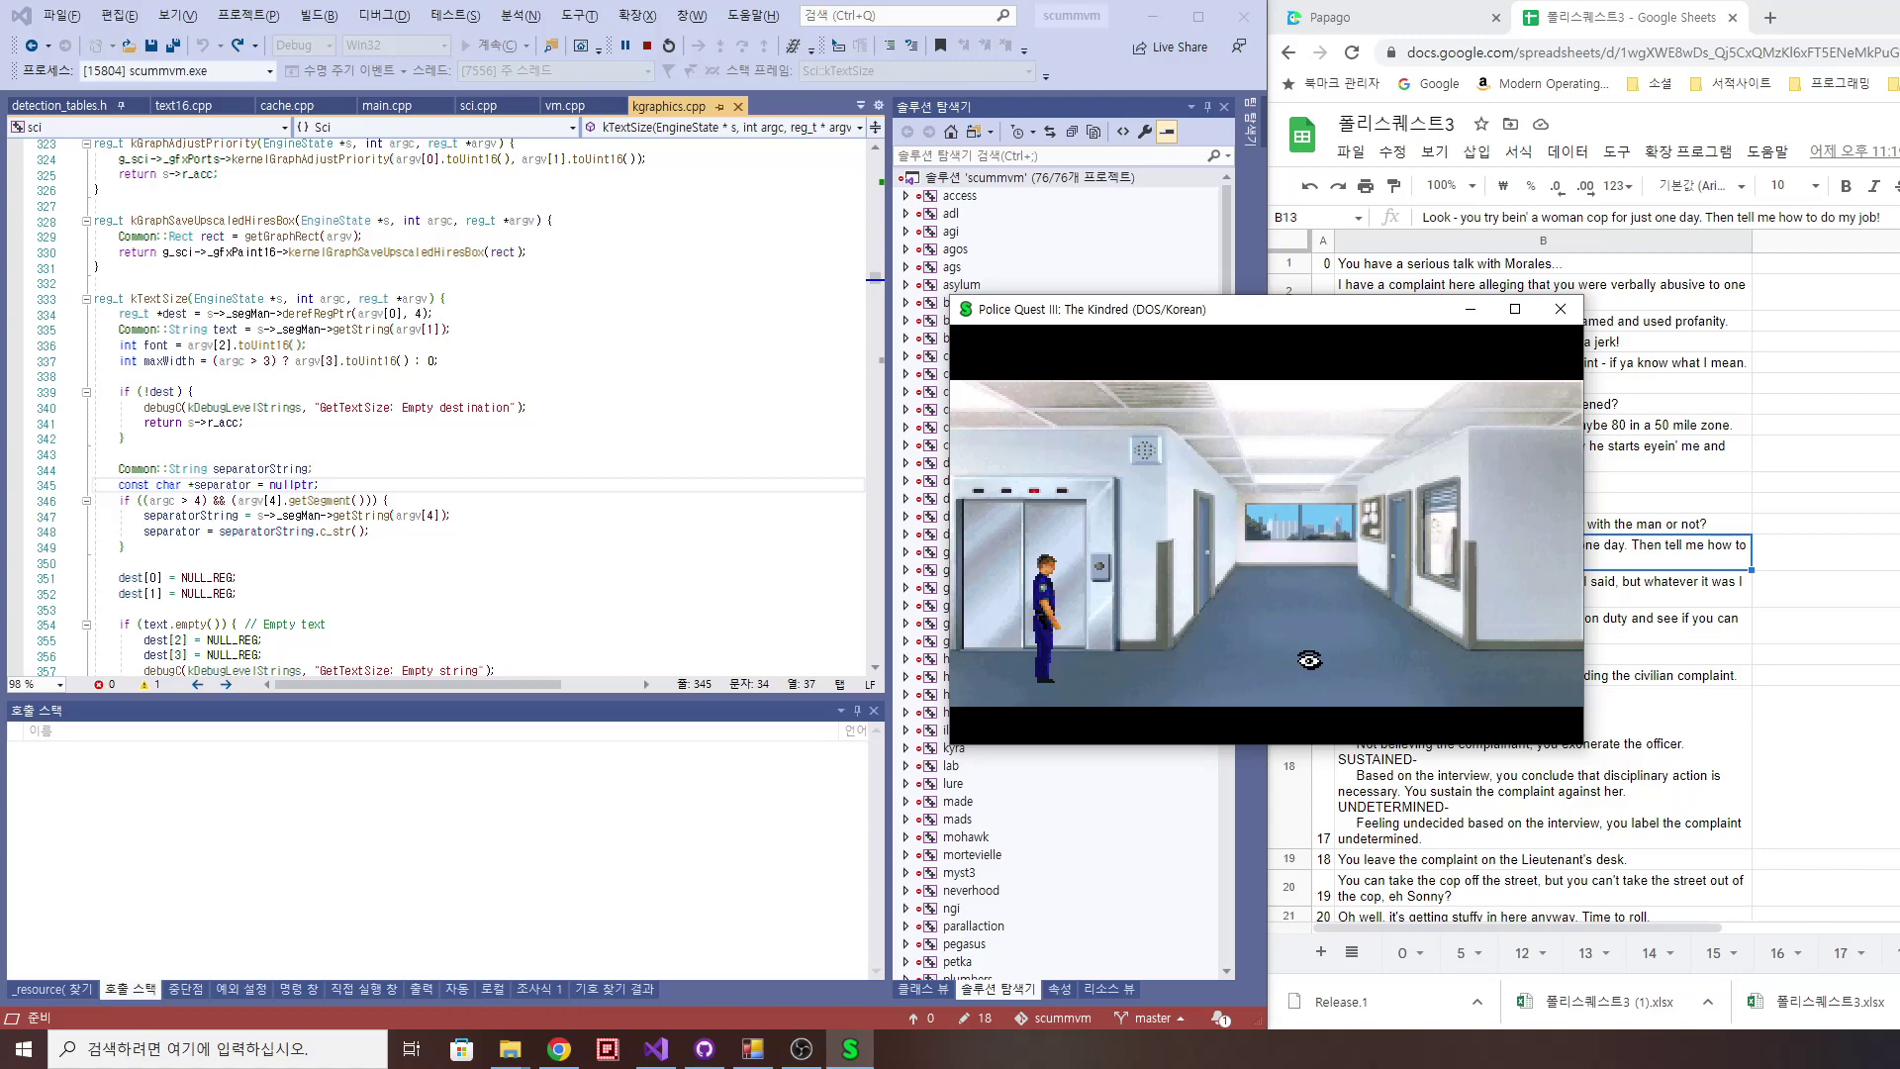
Step: Look at the window at the far end of the corridor and dismiss its description
right_click(1283, 574)
right_click(1277, 636)
right_click(1274, 629)
right_click(1299, 622)
left_click(1280, 526)
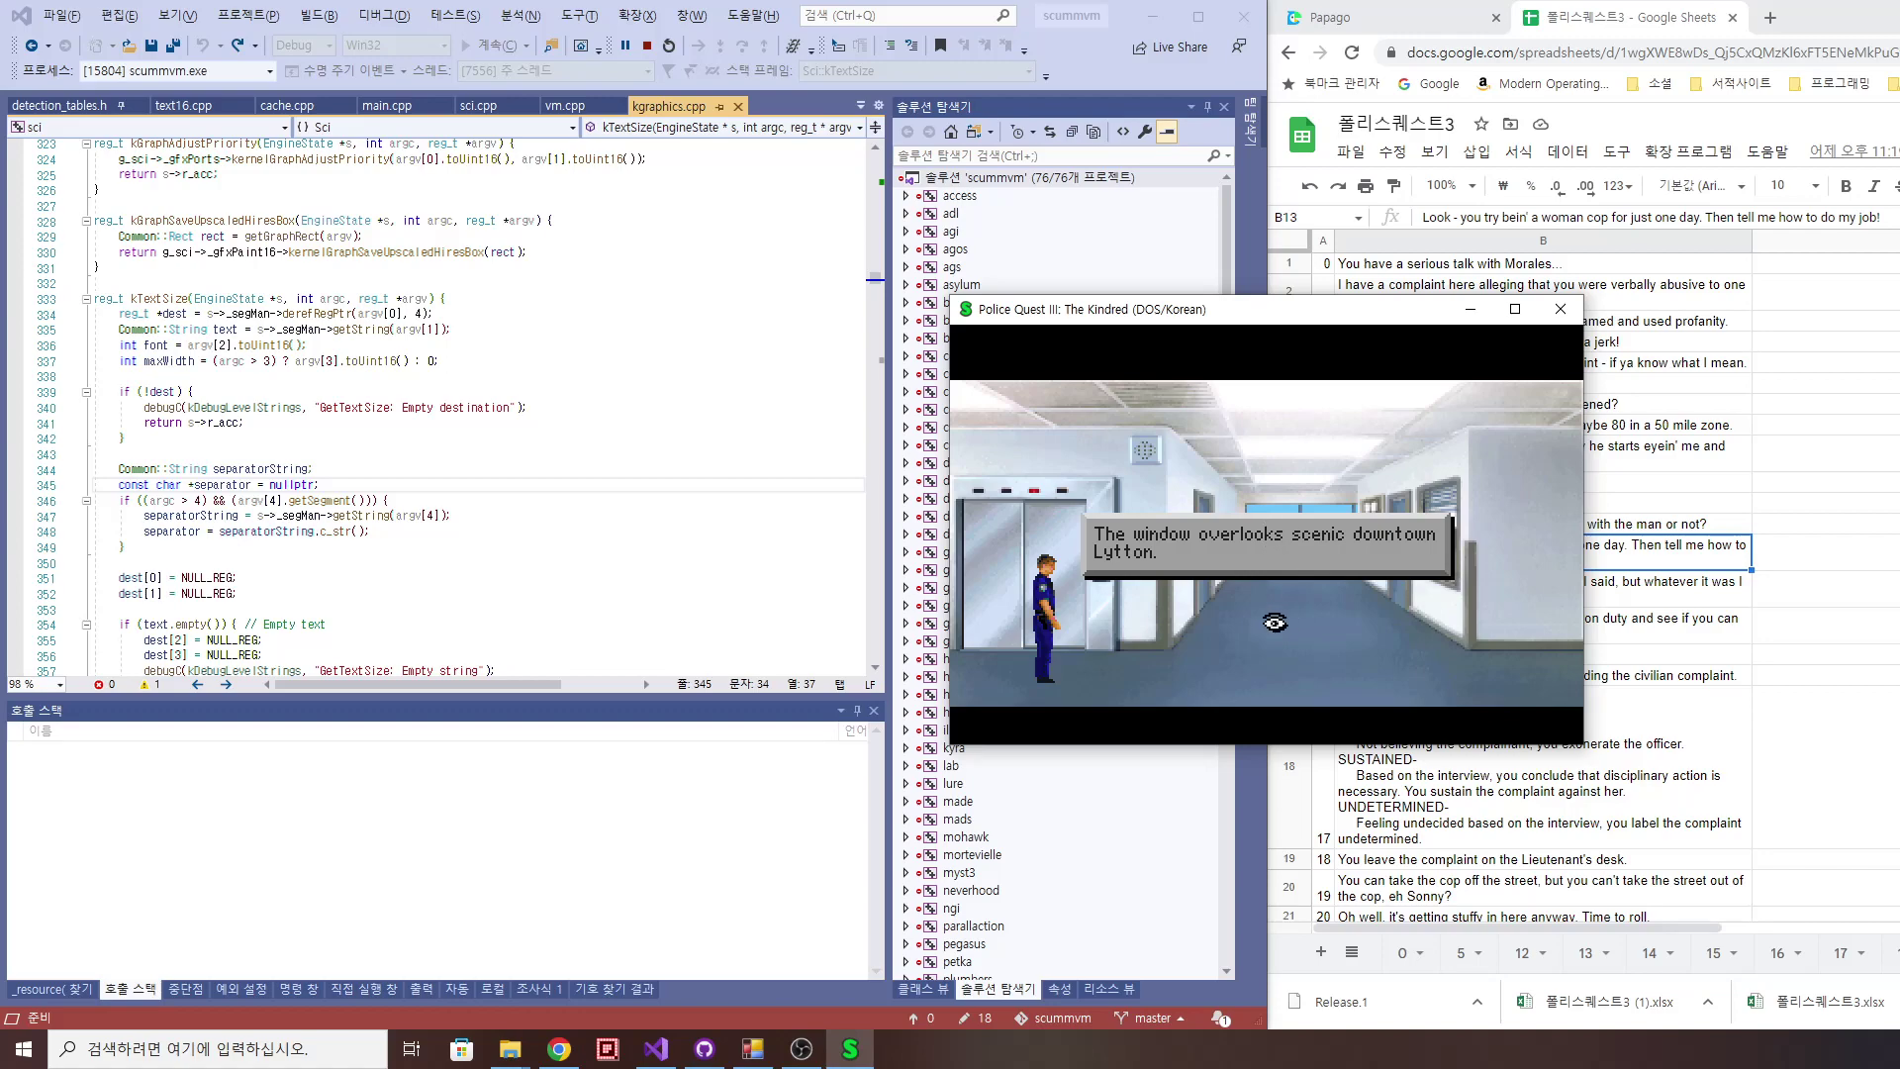
left_click(1271, 623)
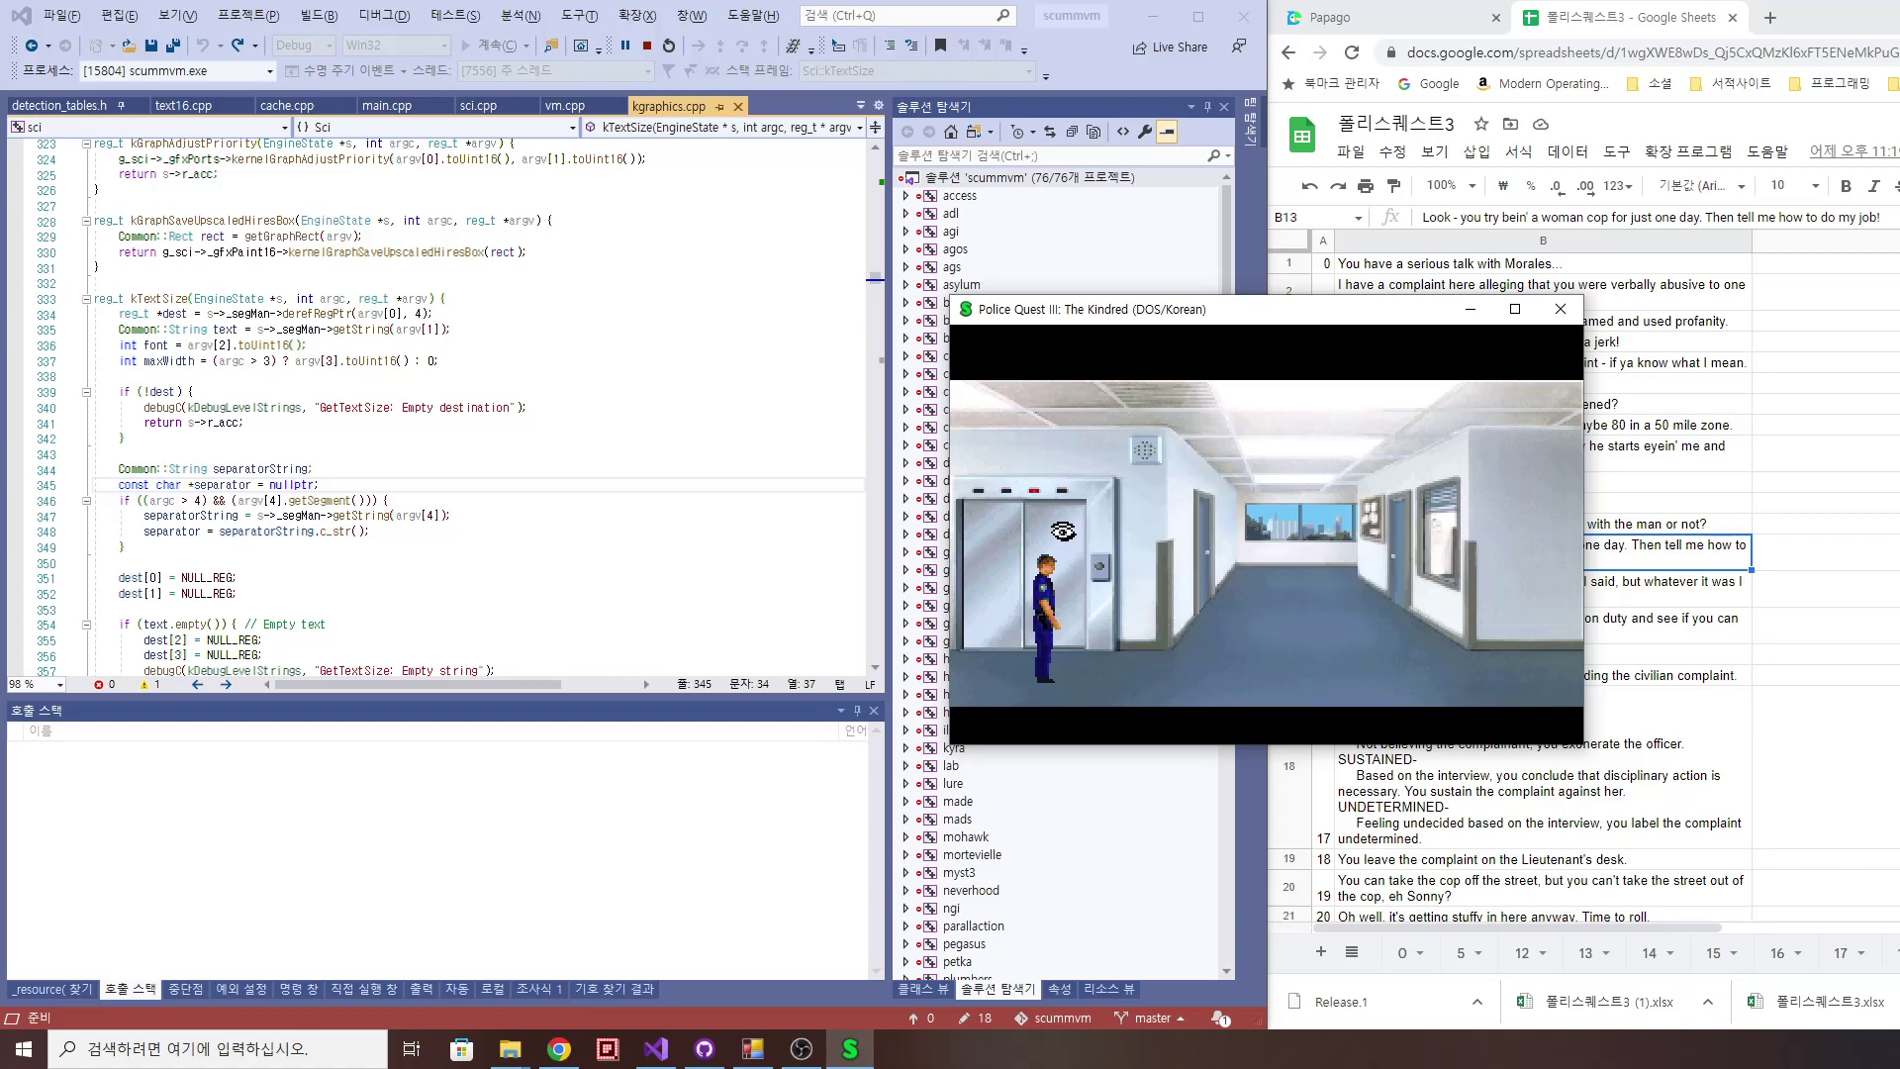
Step: Try the hand action on the elevator doors and dismiss the response
right_click(1063, 532)
left_click(1061, 540)
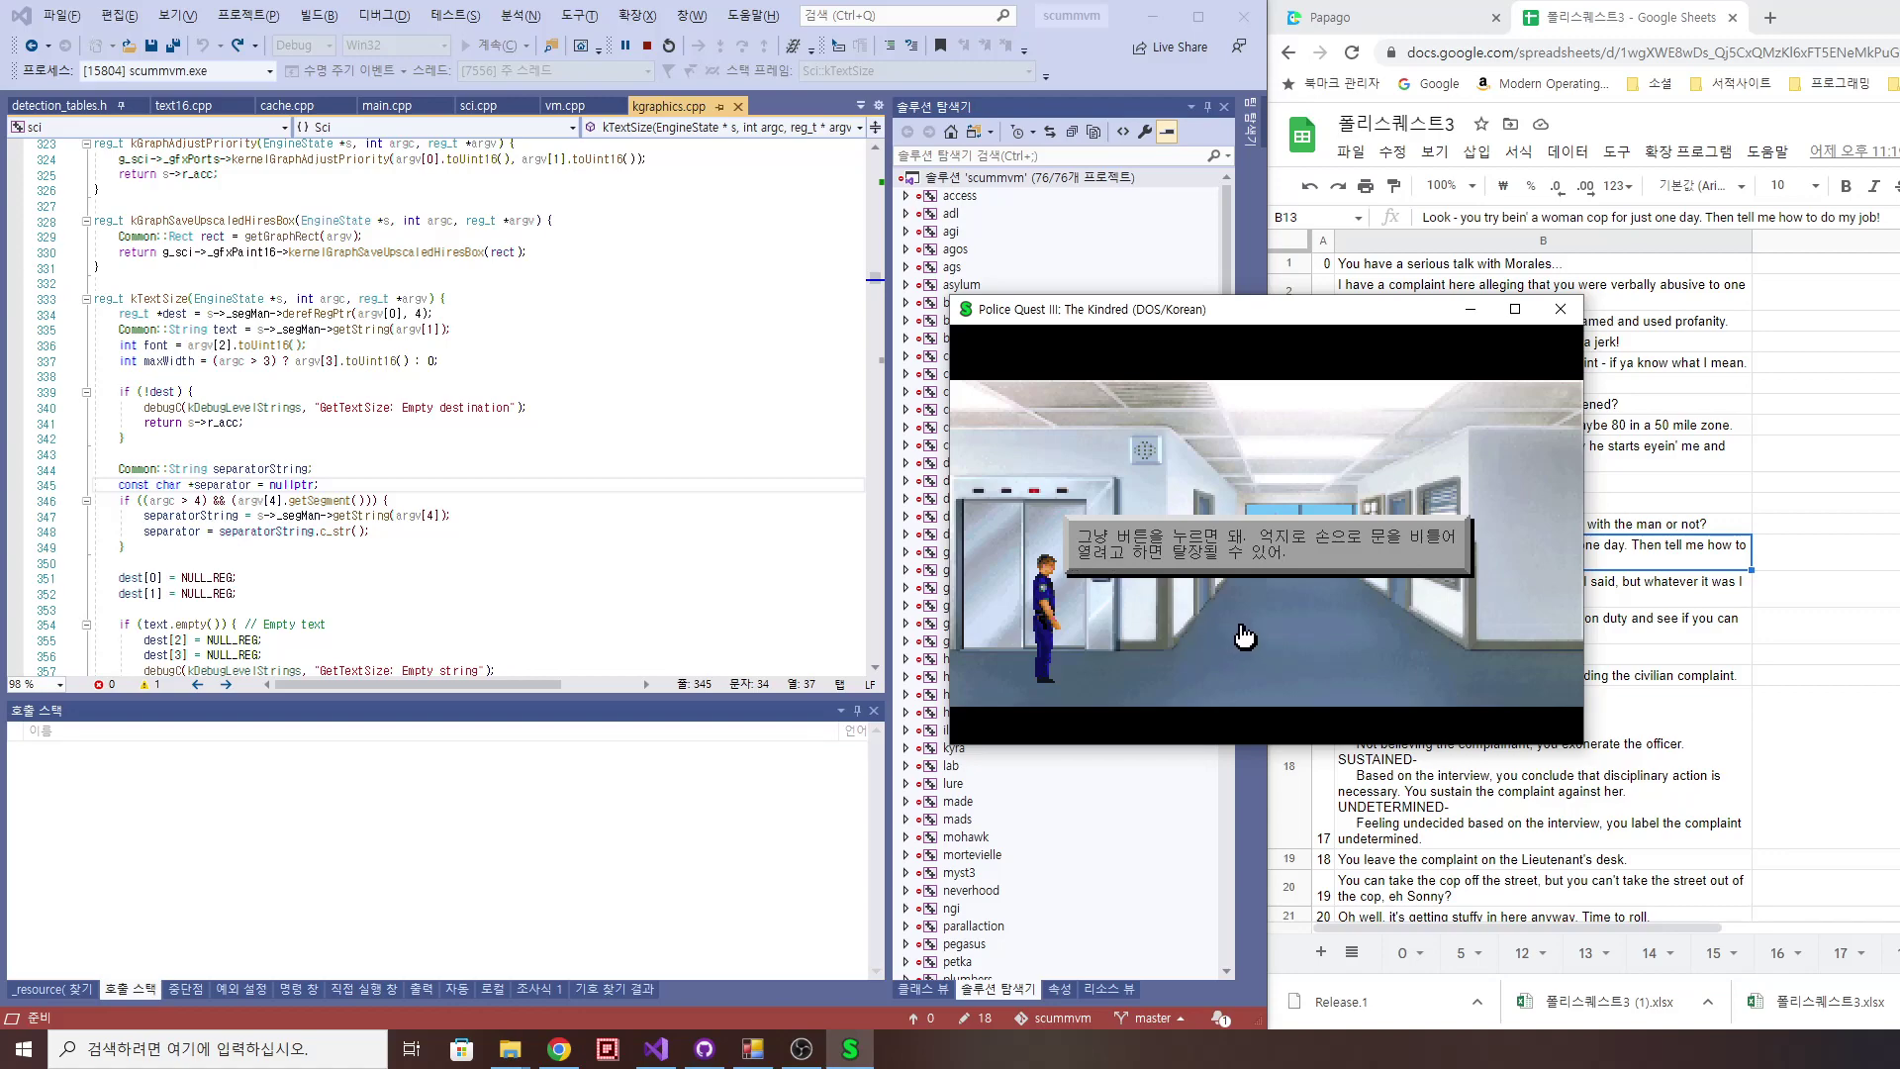
left_click(1243, 635)
Step: Enter the office through the corridor door nearest the elevator and use the computer on the rear desk
right_click(1243, 631)
right_click(1239, 619)
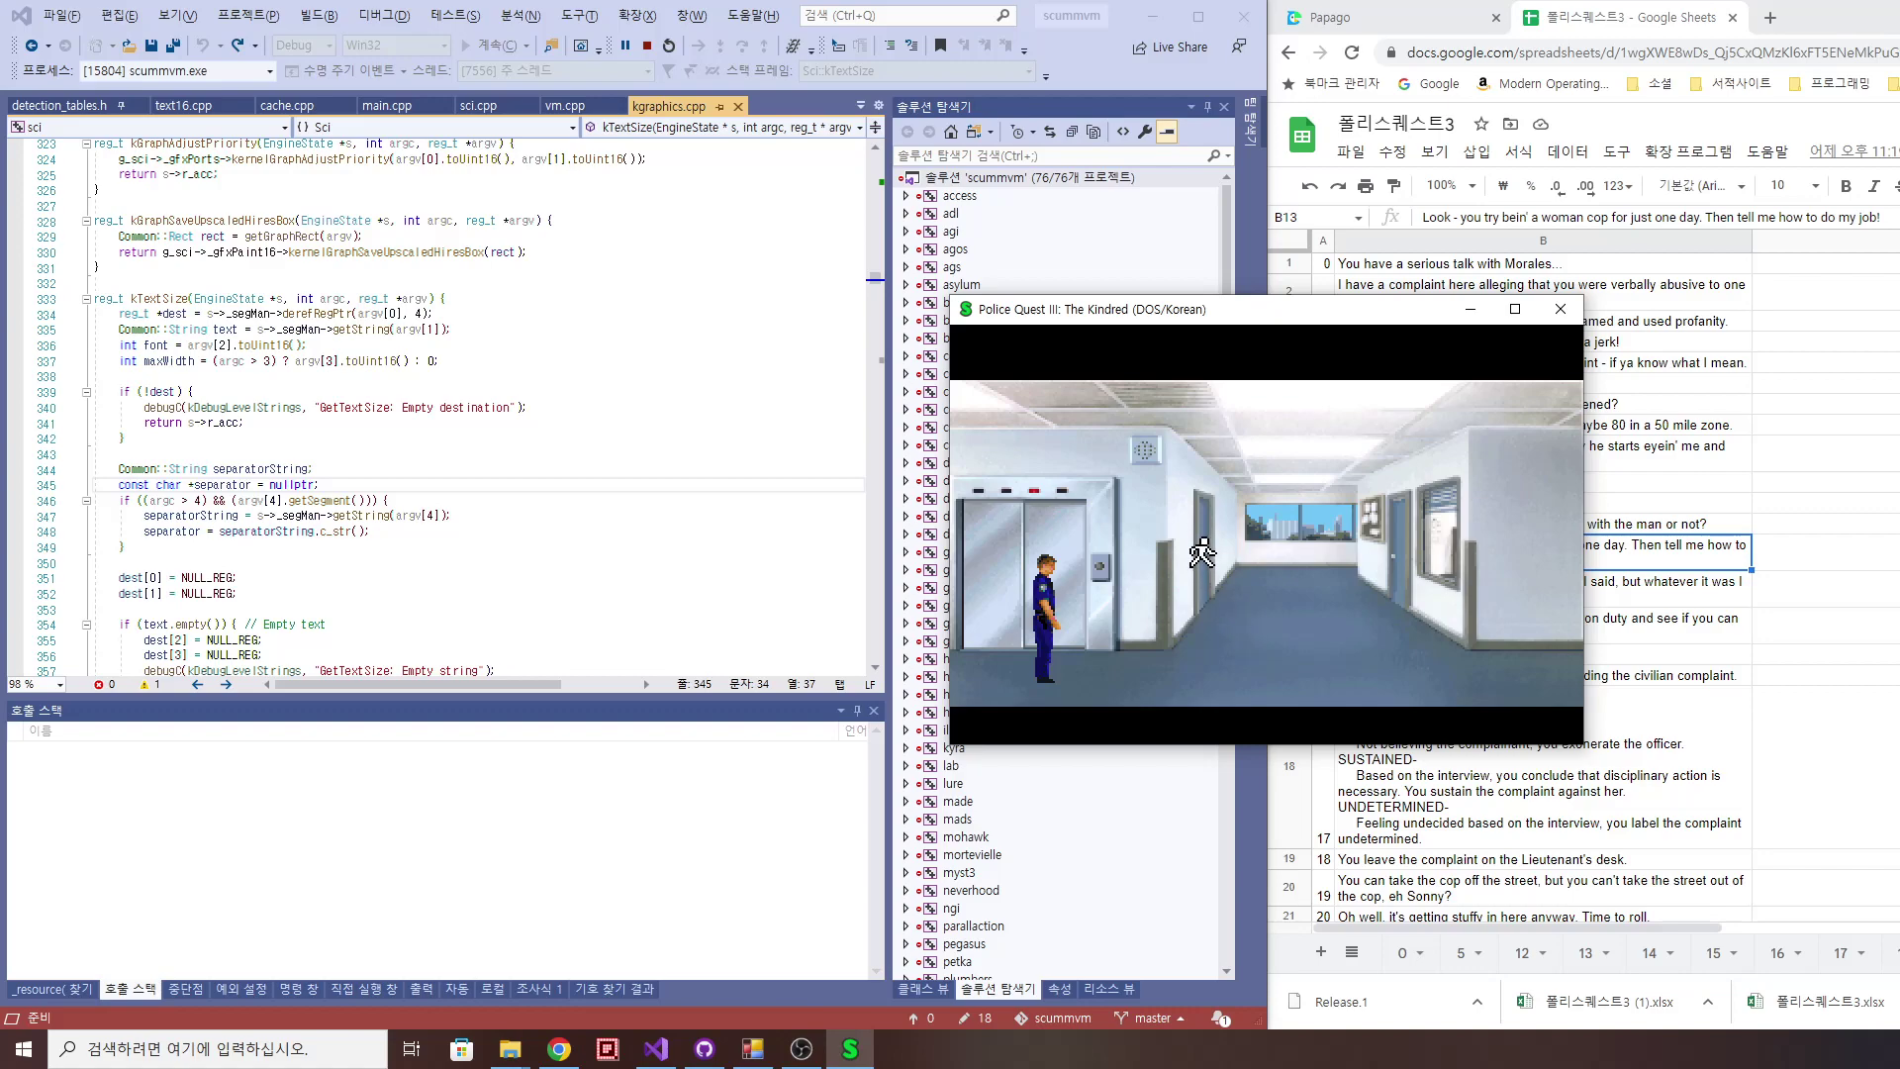
right_click(1203, 563)
right_click(1207, 567)
left_click(1205, 566)
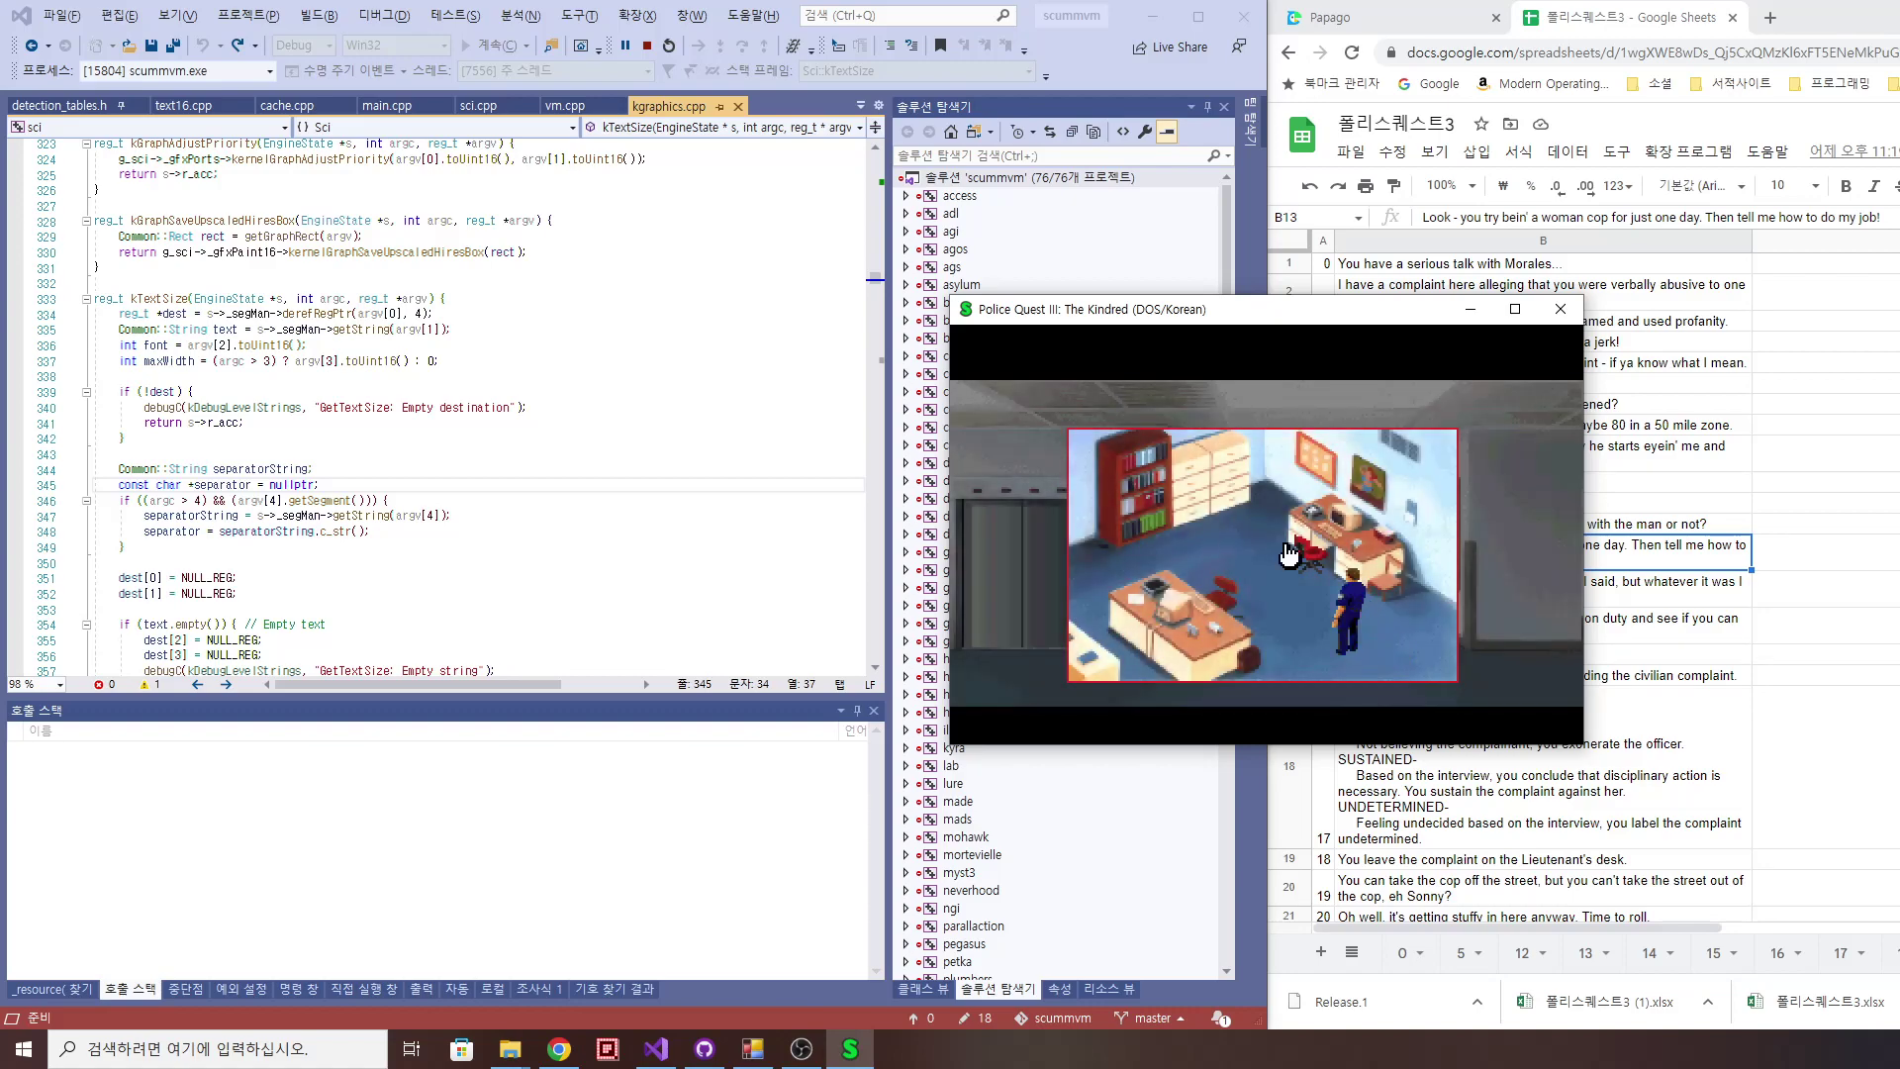
left_click(1343, 514)
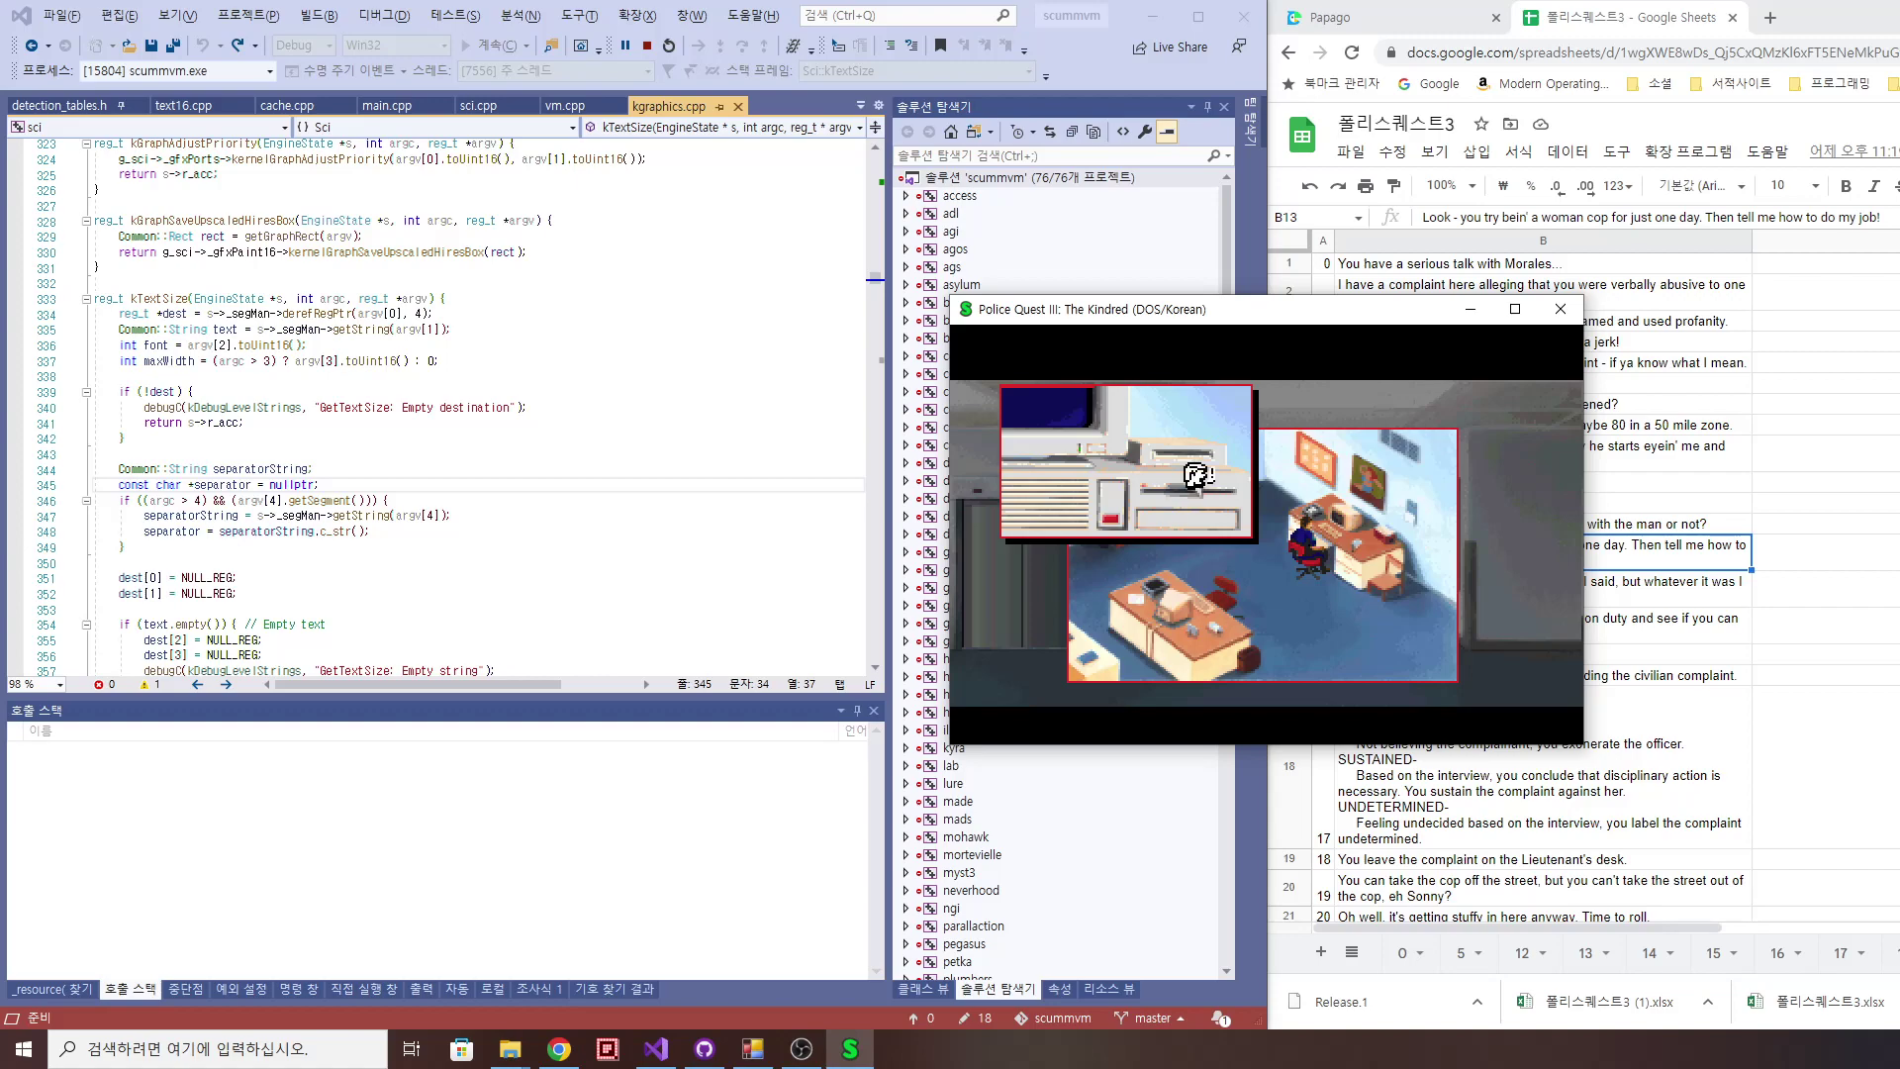
Step: Examine the desk computer in the close-up view, dismiss its description and close the game
right_click(1195, 476)
left_click(1164, 455)
left_click(1067, 451)
left_click(1164, 457)
left_click(1096, 457)
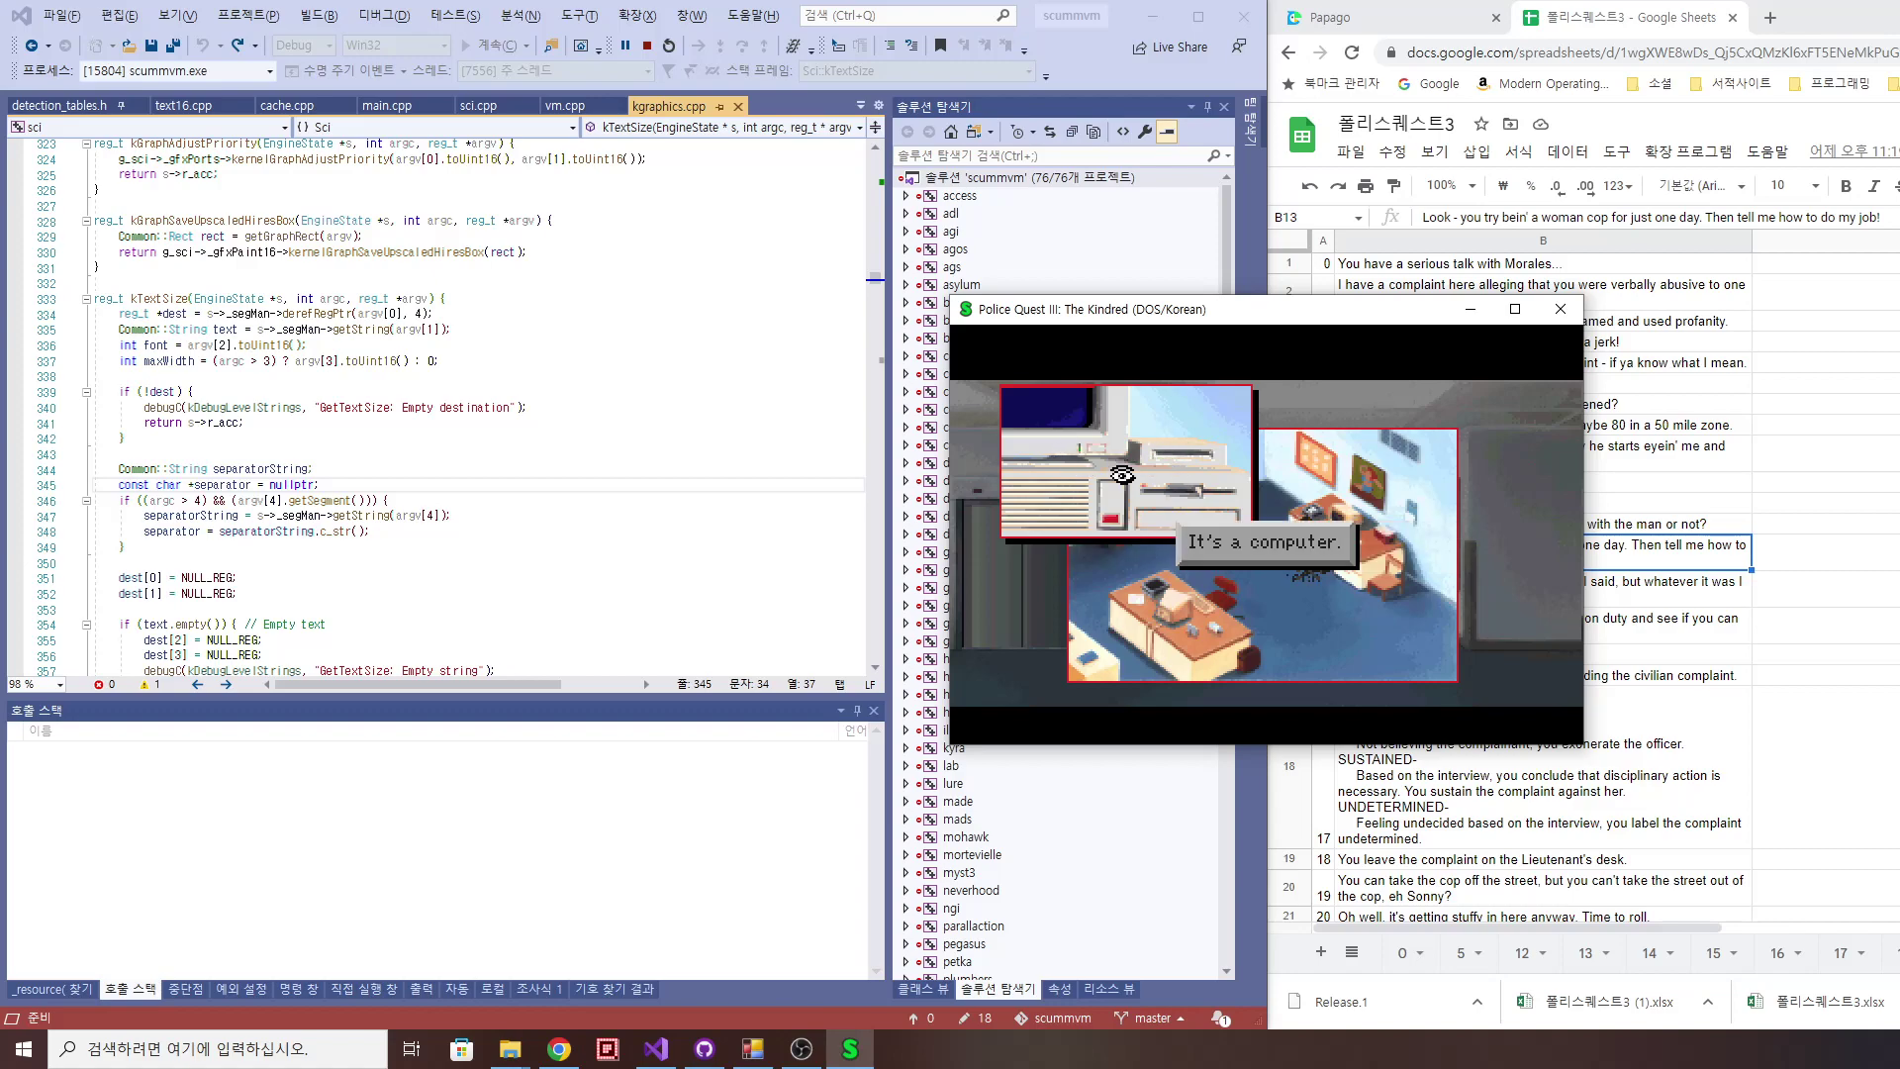
left_click(1158, 476)
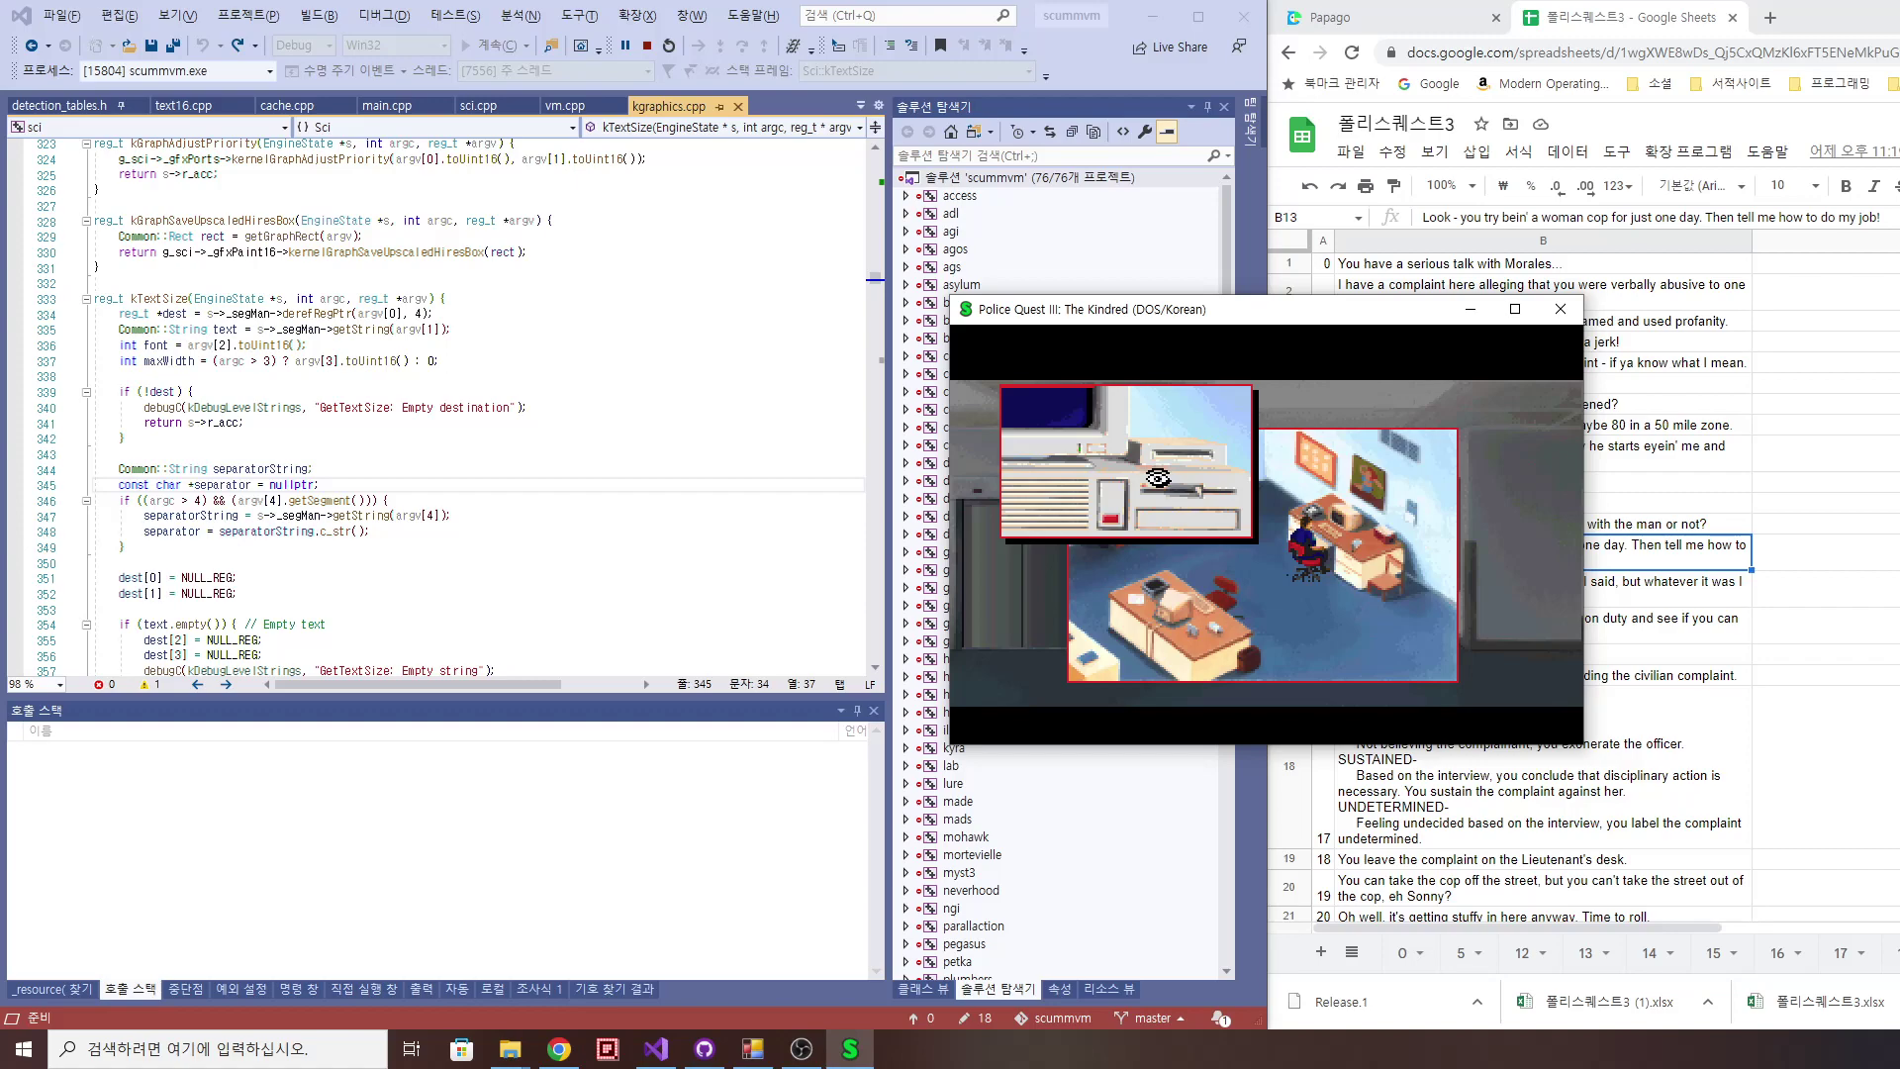
right_click(1158, 478)
left_click(1555, 319)
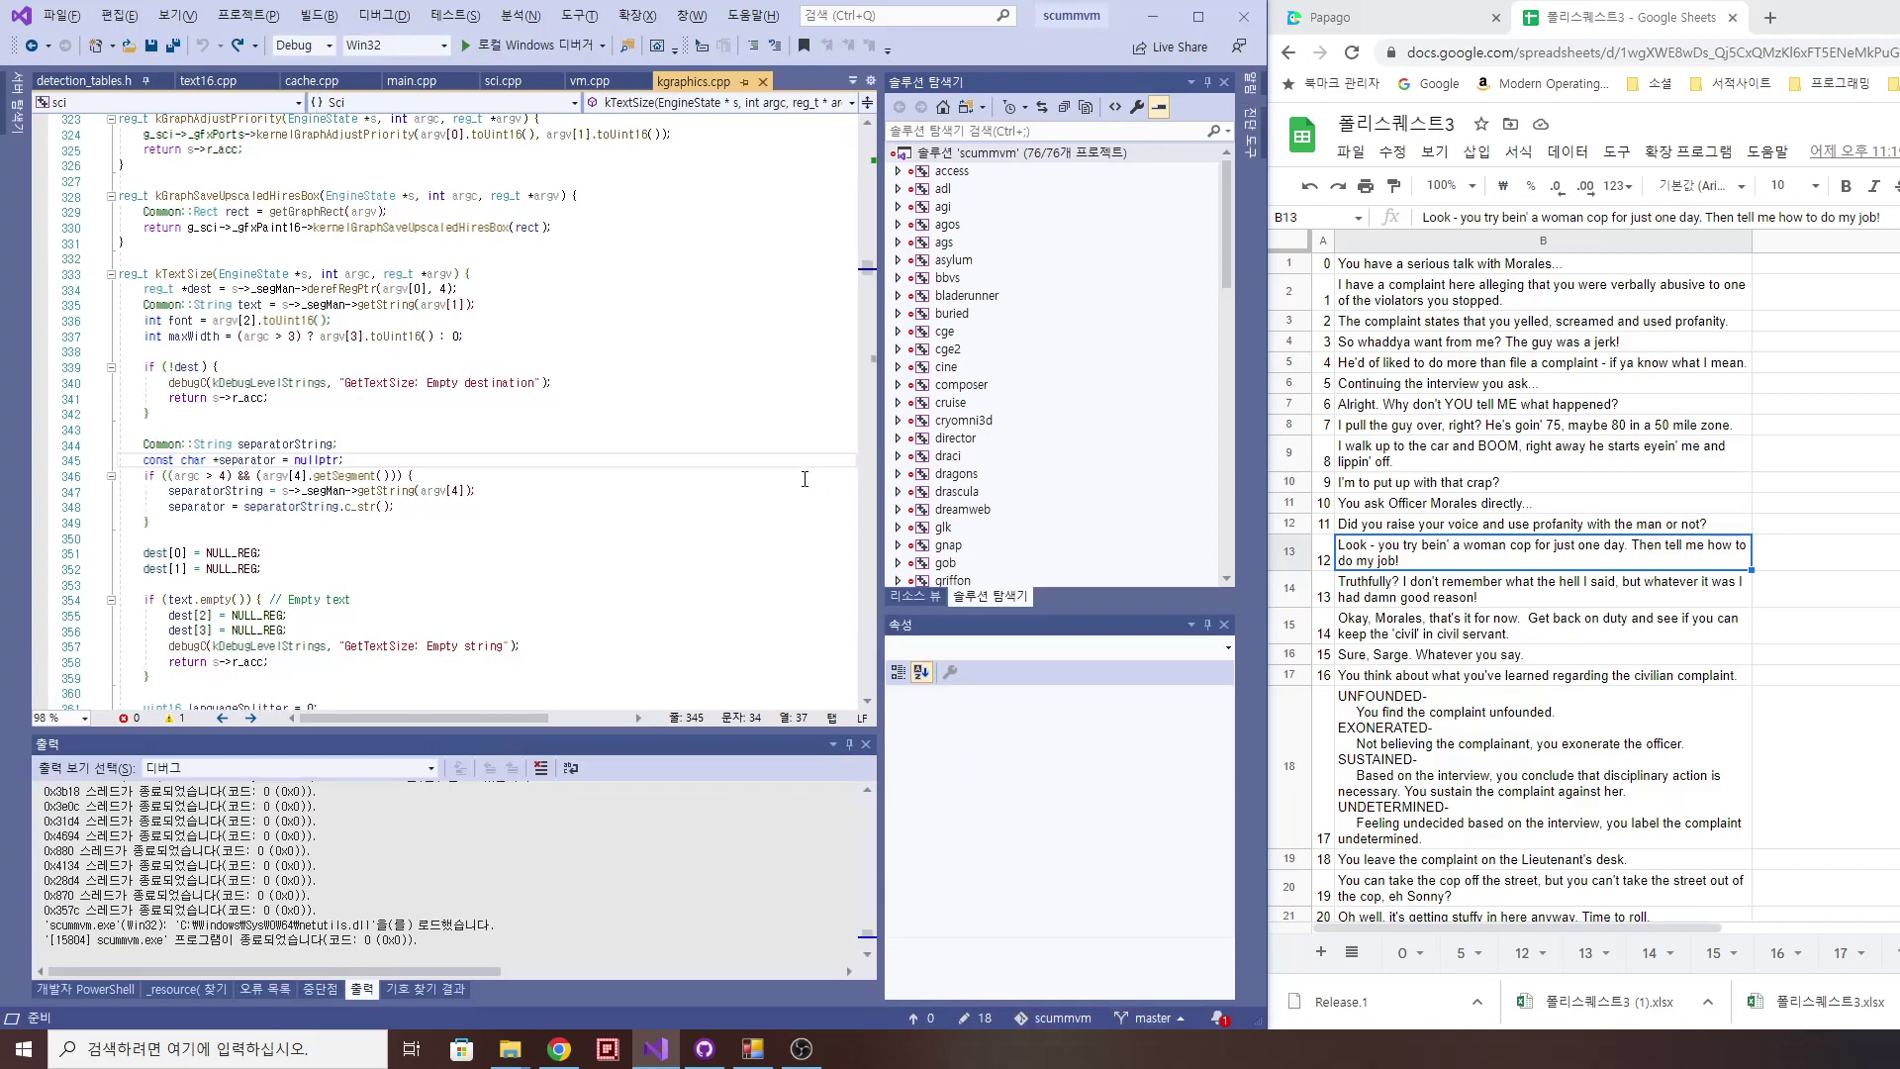
Step: Look through the game text on sheets 0, 5, 12, 13, 14 and 15 of the translation spreadsheet
left_click(804, 479)
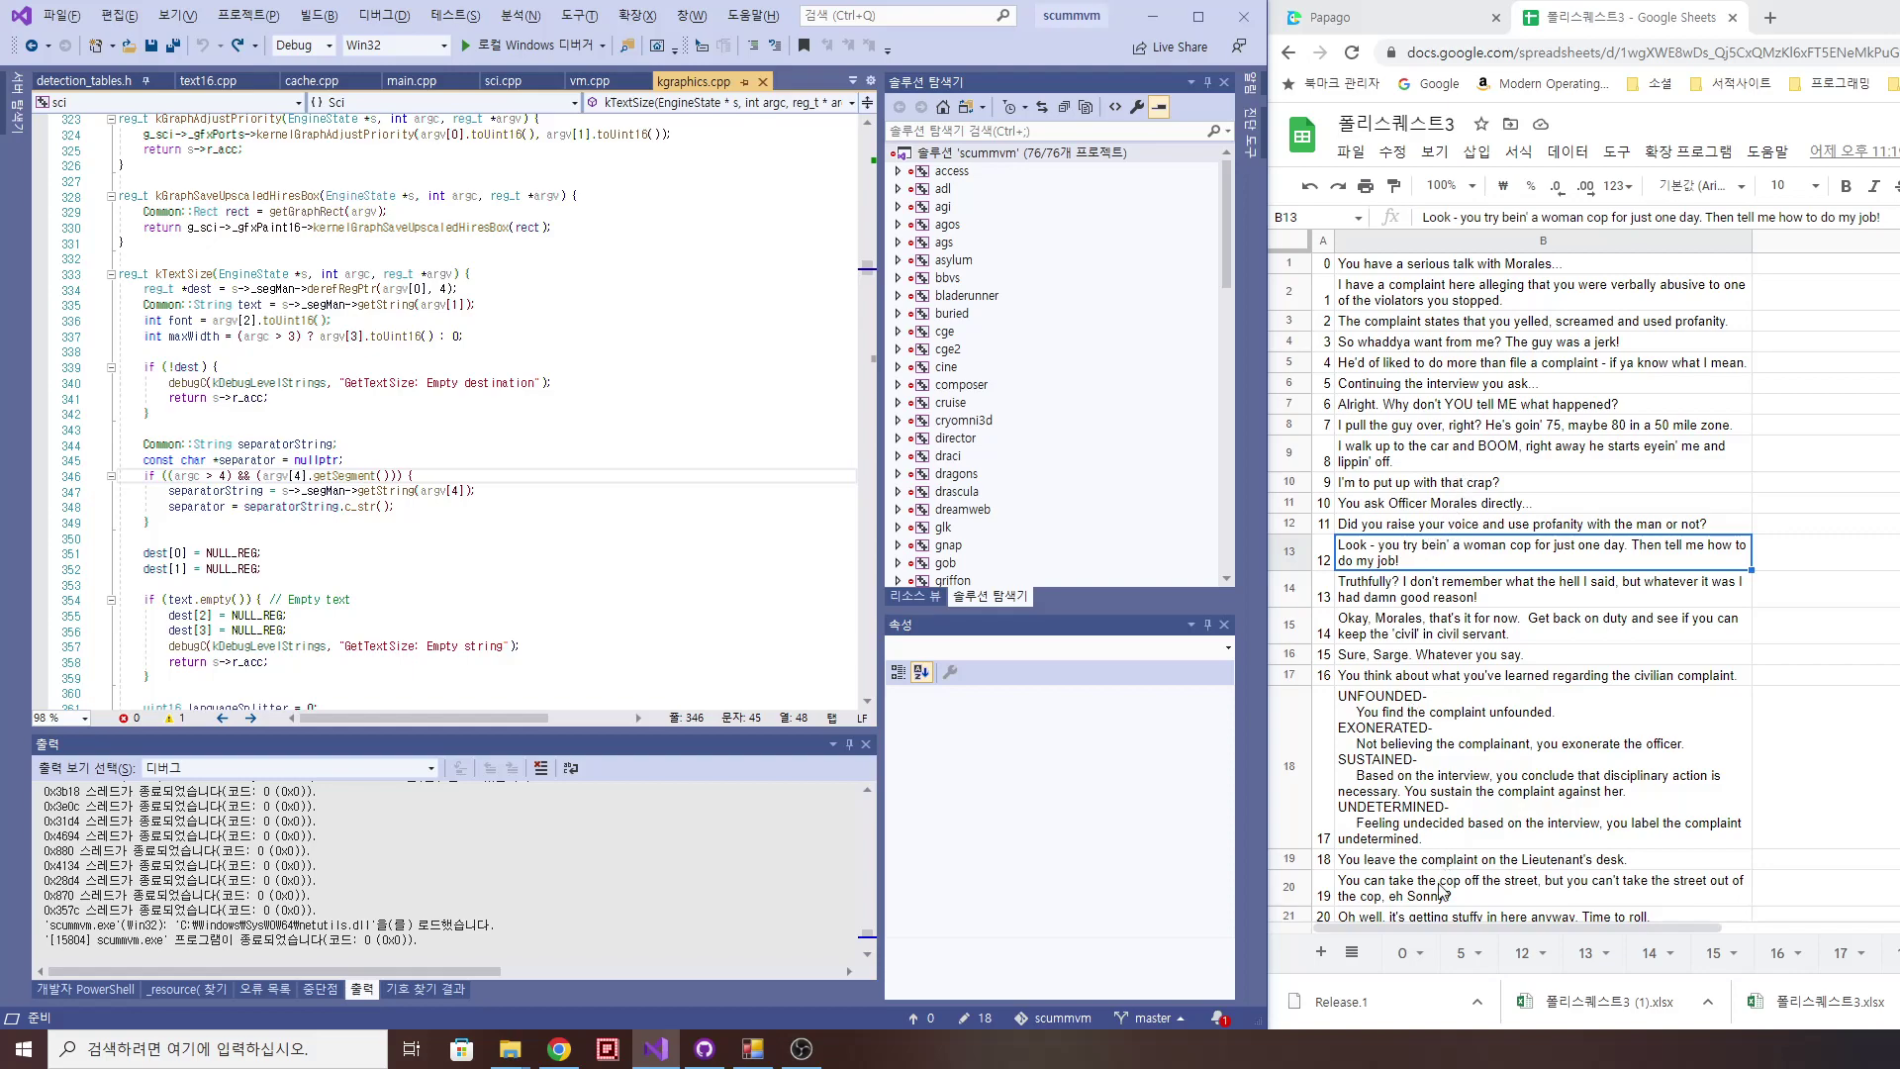
left_click(1405, 953)
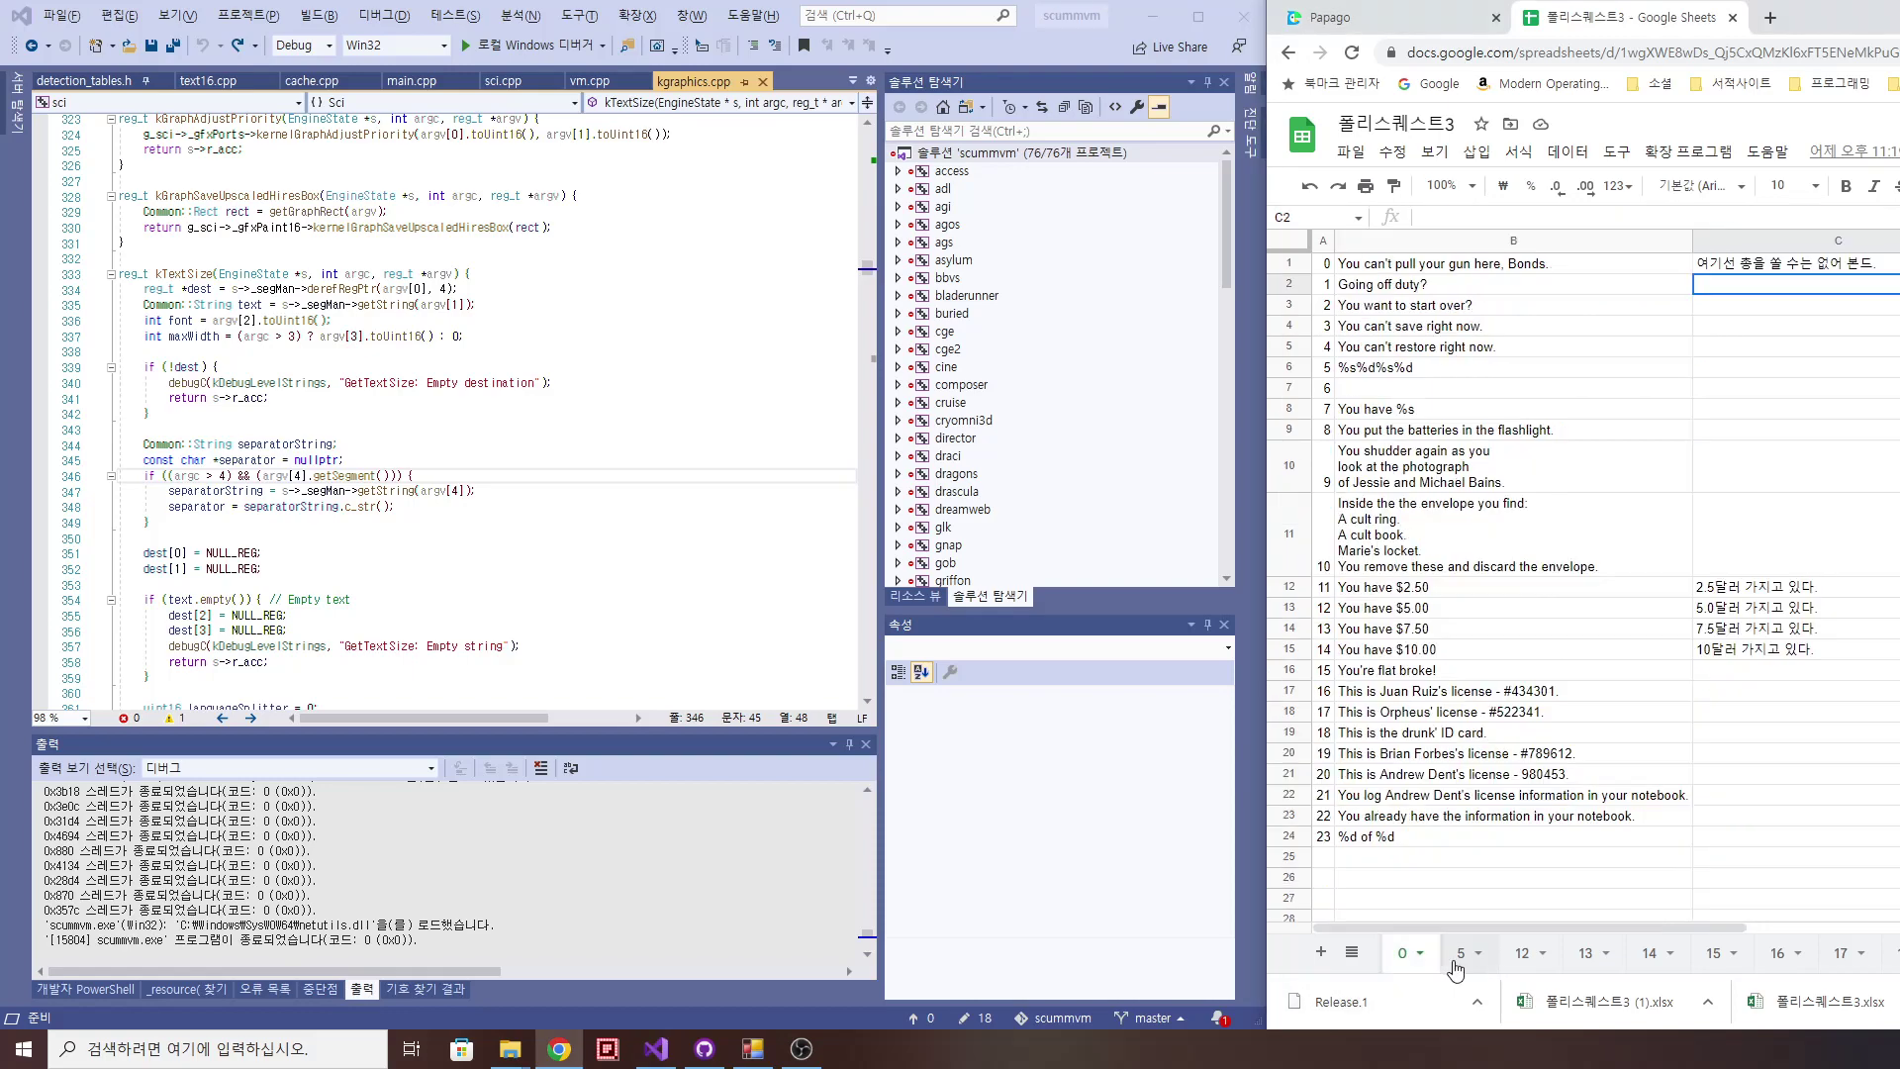
left_click(1456, 960)
left_click(1521, 960)
left_click(1583, 960)
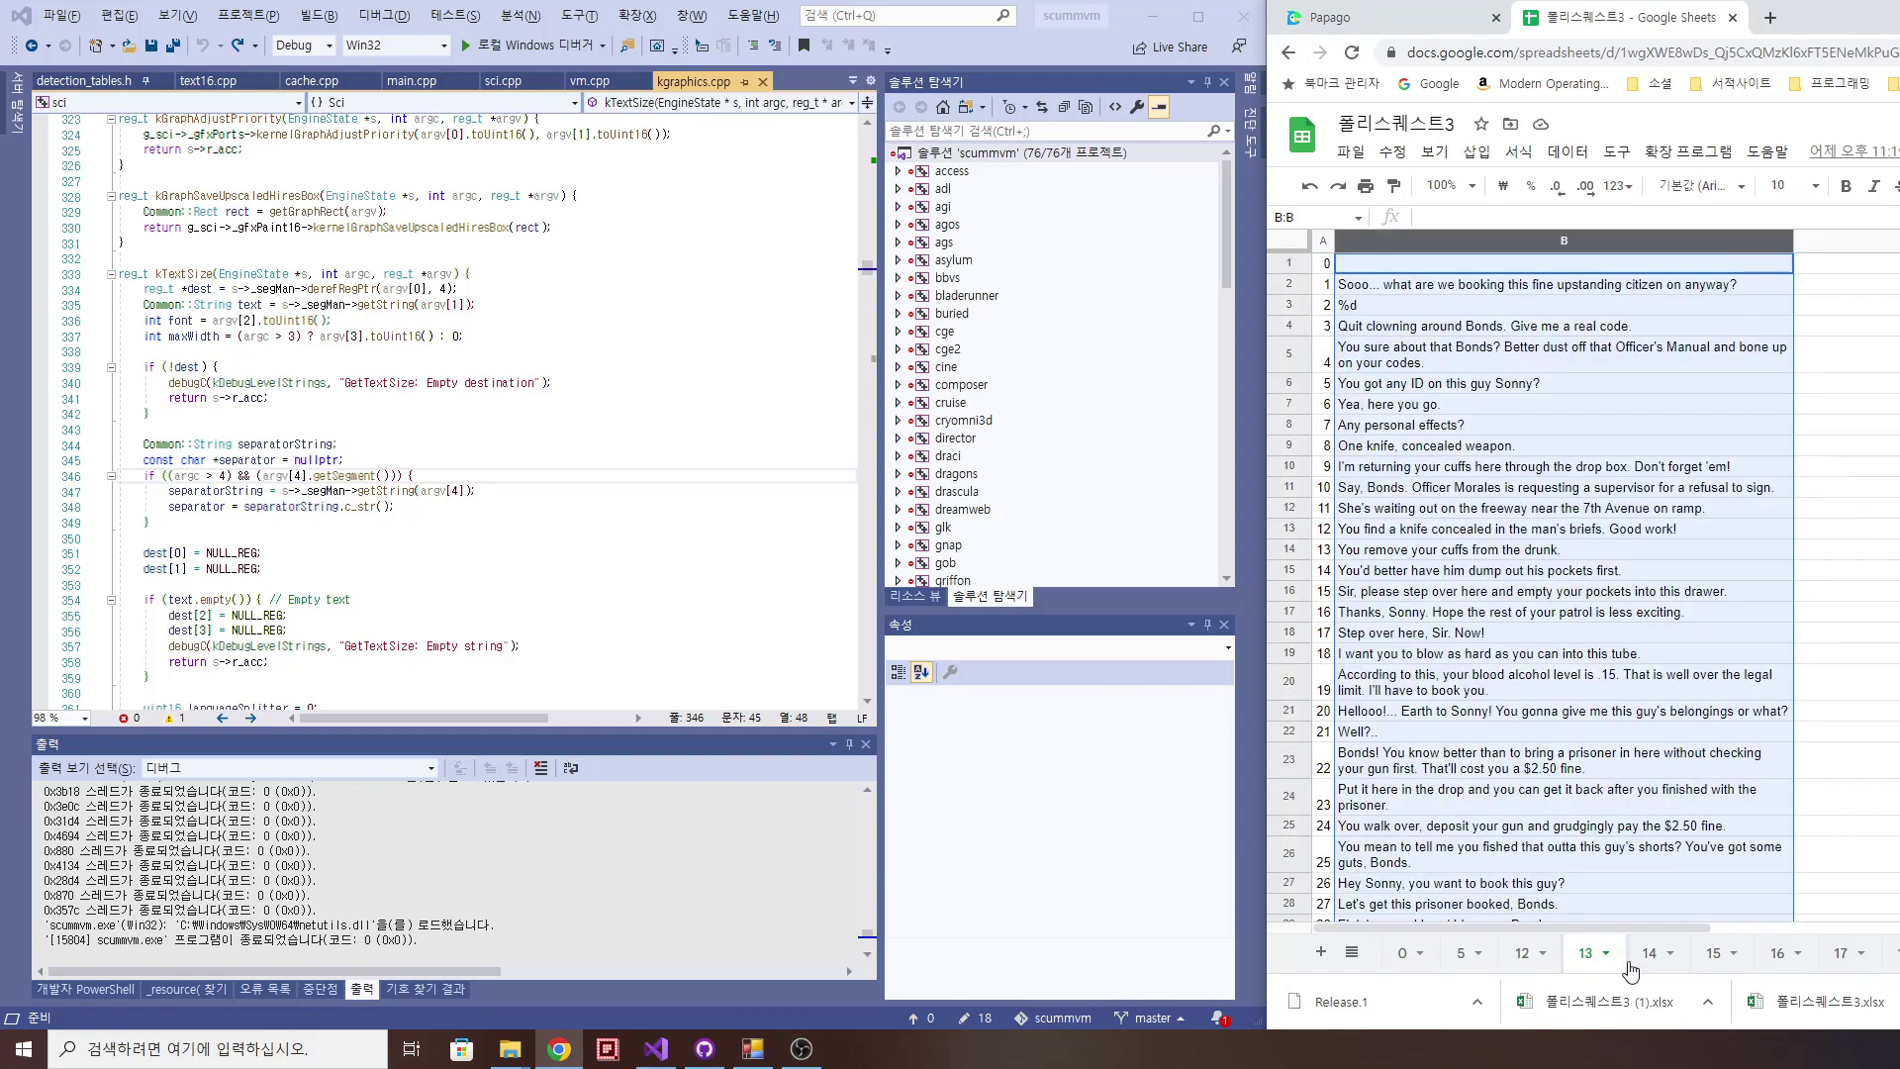
left_click(1650, 958)
left_click(1714, 958)
Step: On sheet 16, fit column A to its contents and widen column B for the text lines
left_click(1781, 958)
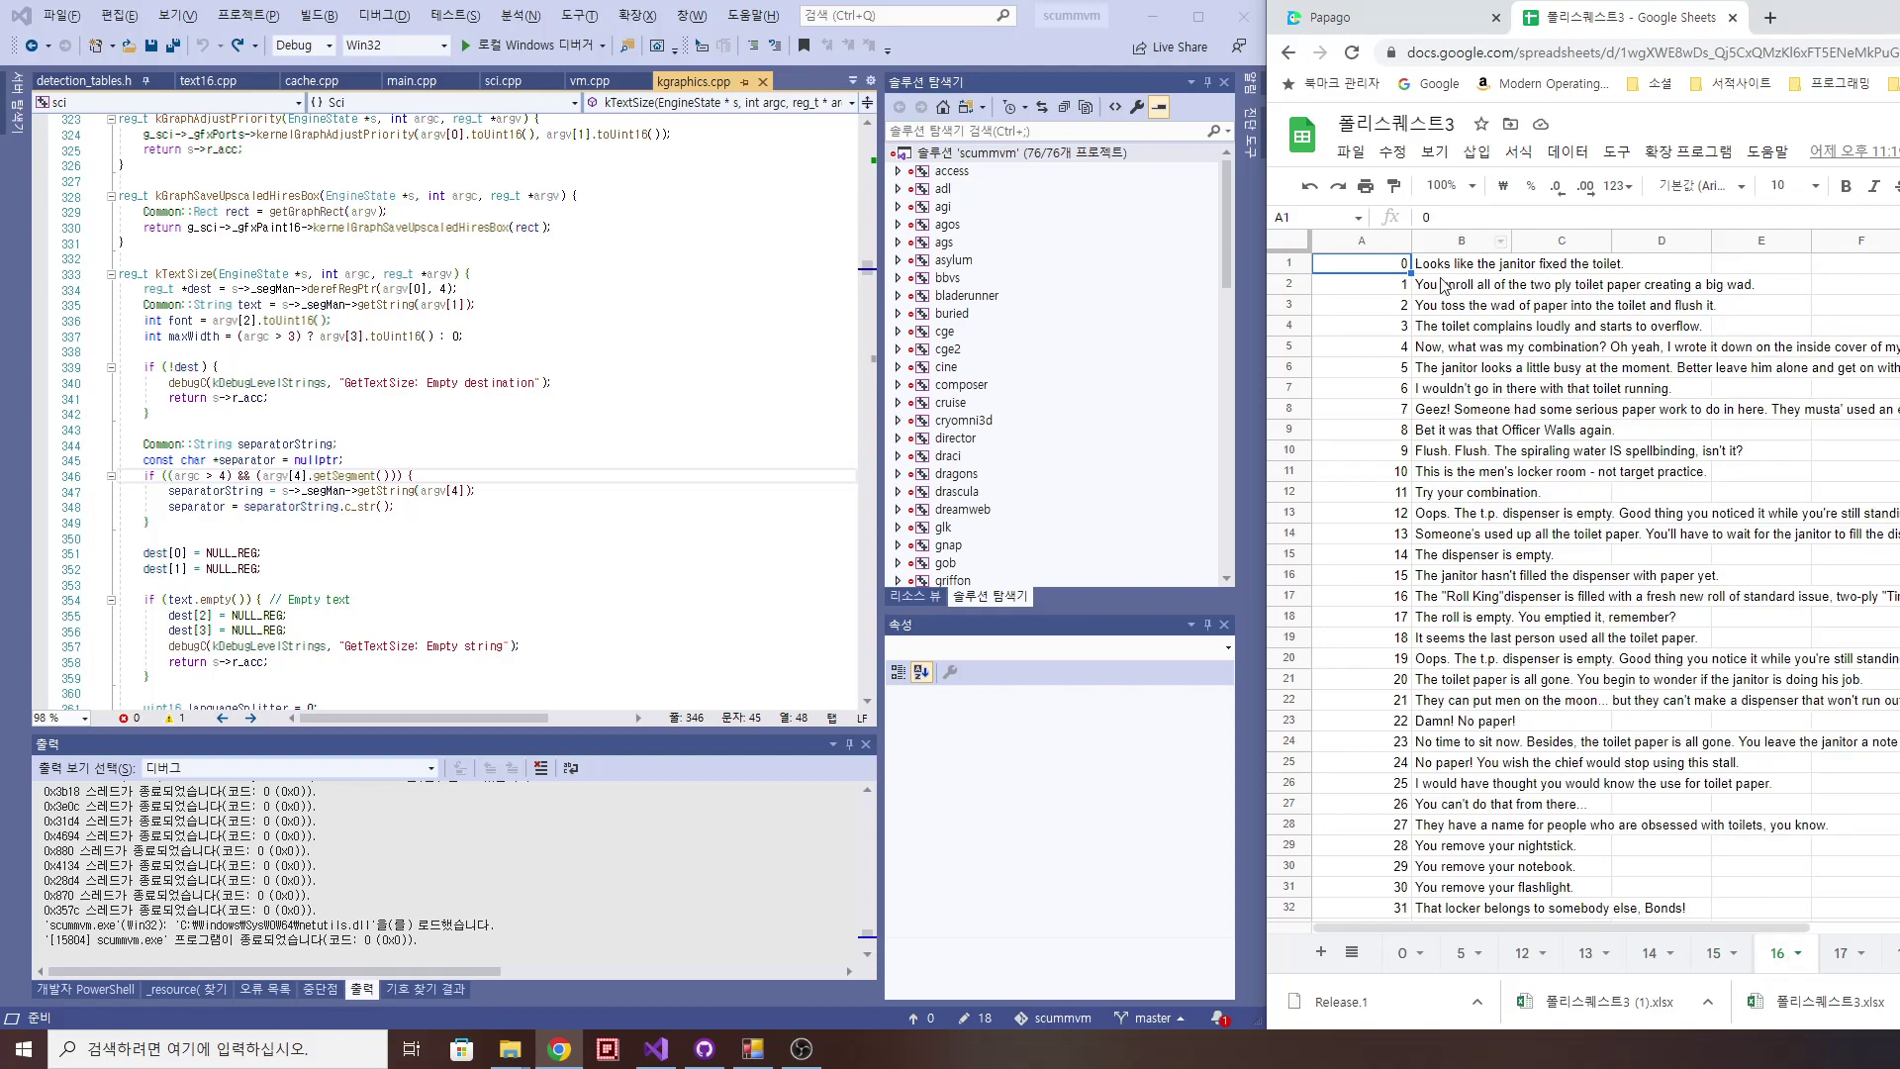
double_click(1410, 240)
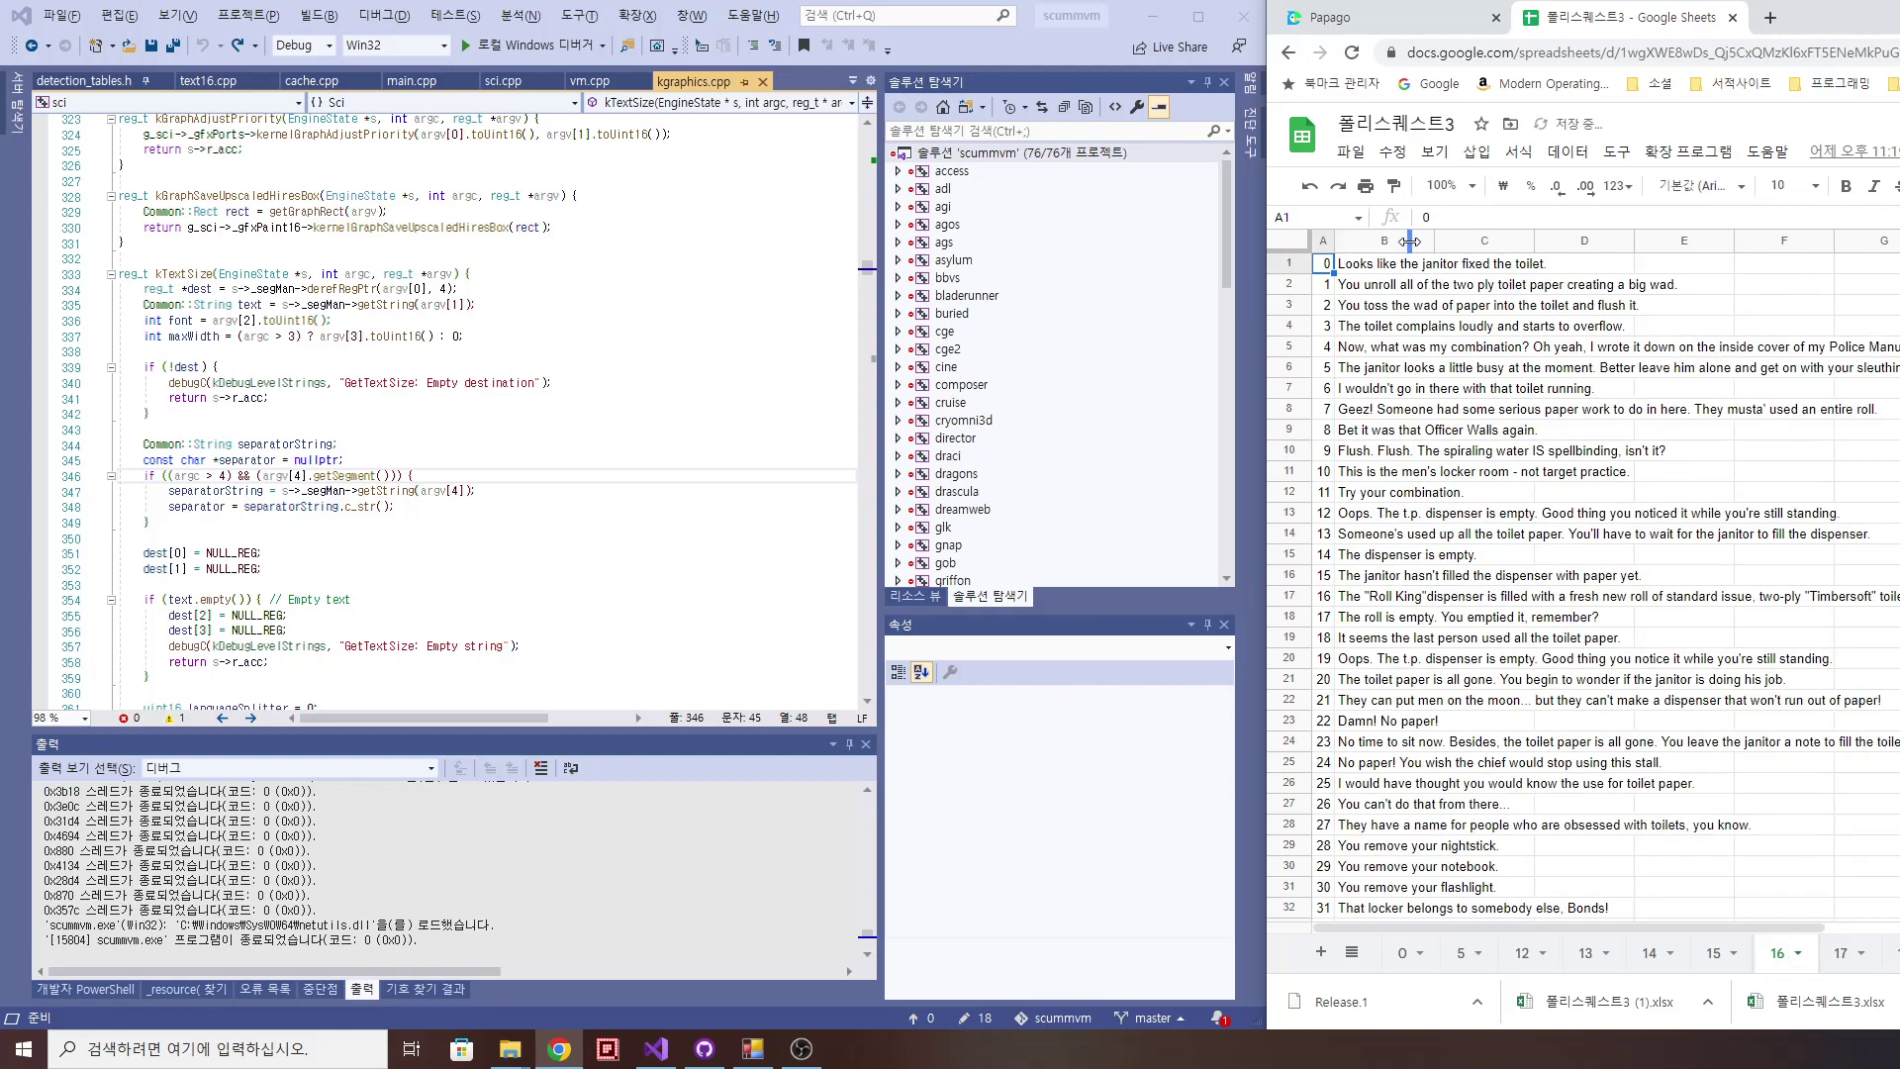
left_click_drag(1411, 241, 1732, 265)
Step: Apply text wrapping to the whole of column B on sheet 16
left_click(1518, 151)
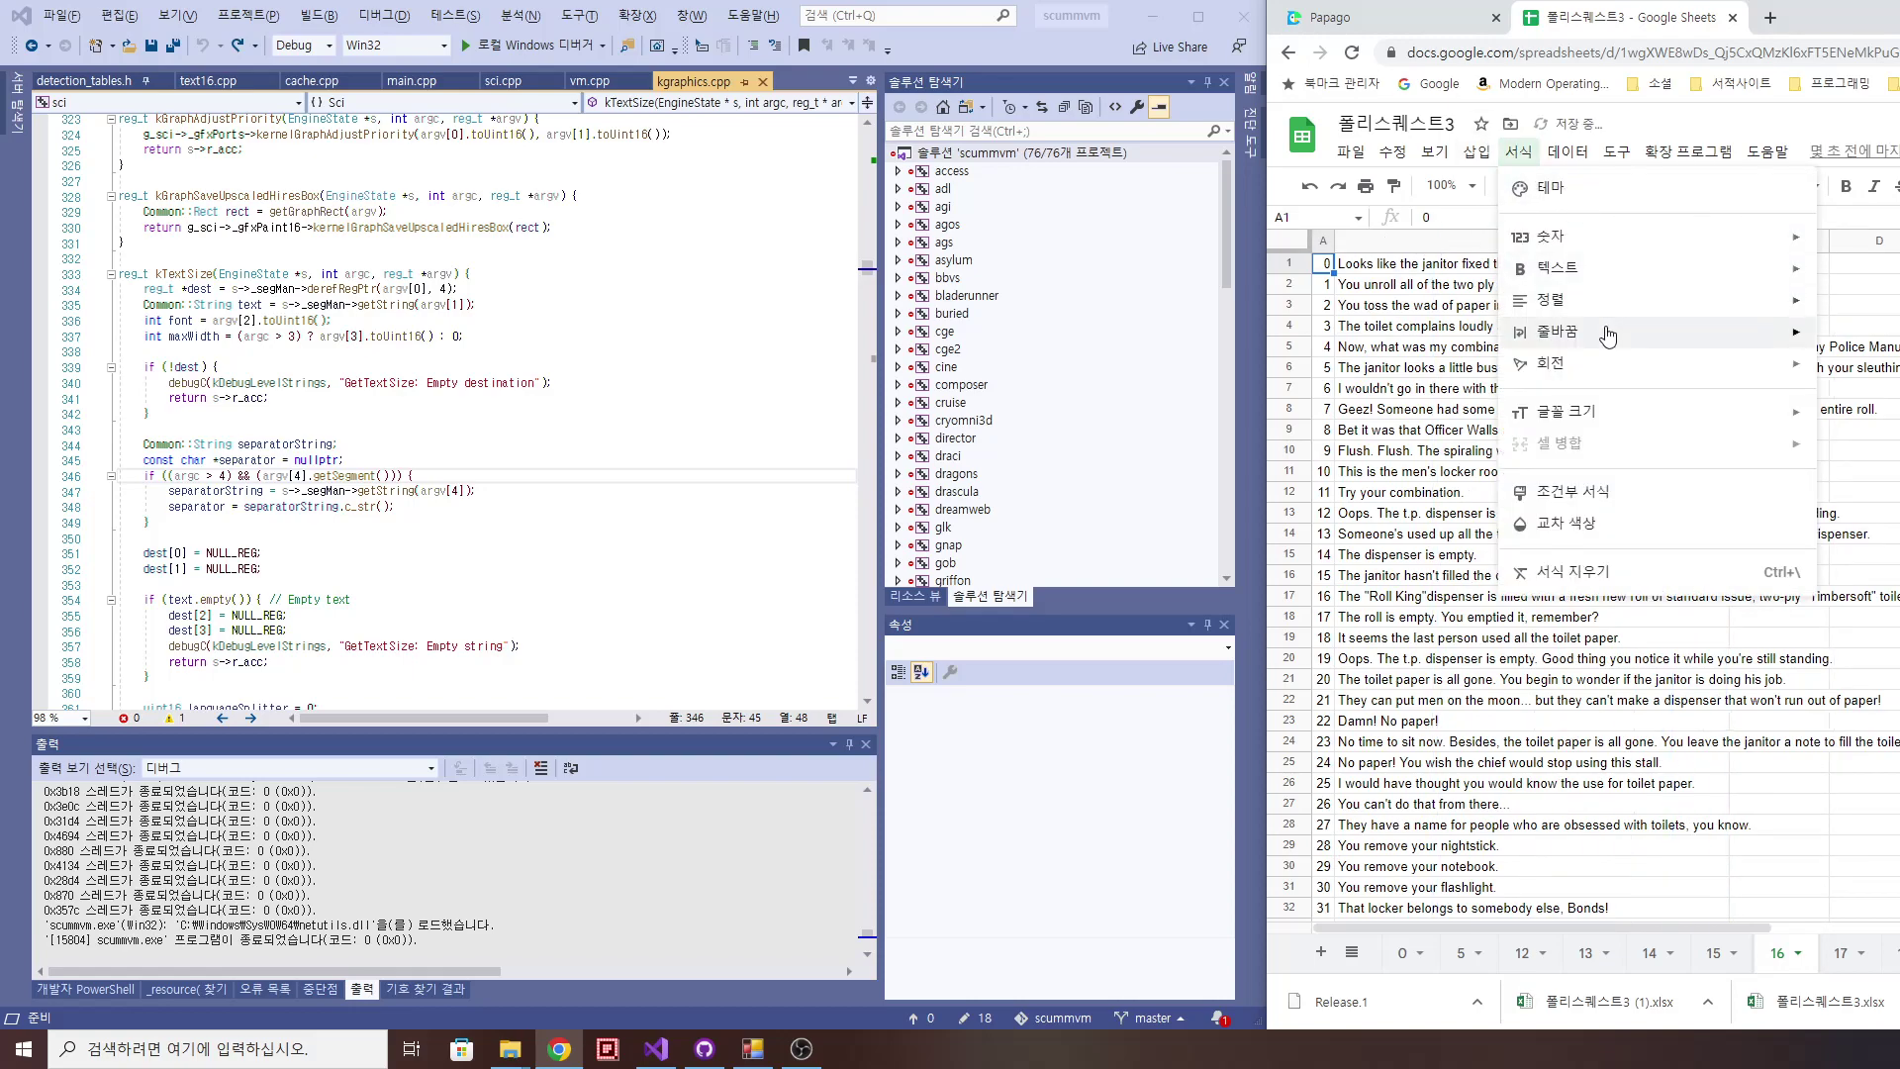
left_click(1843, 373)
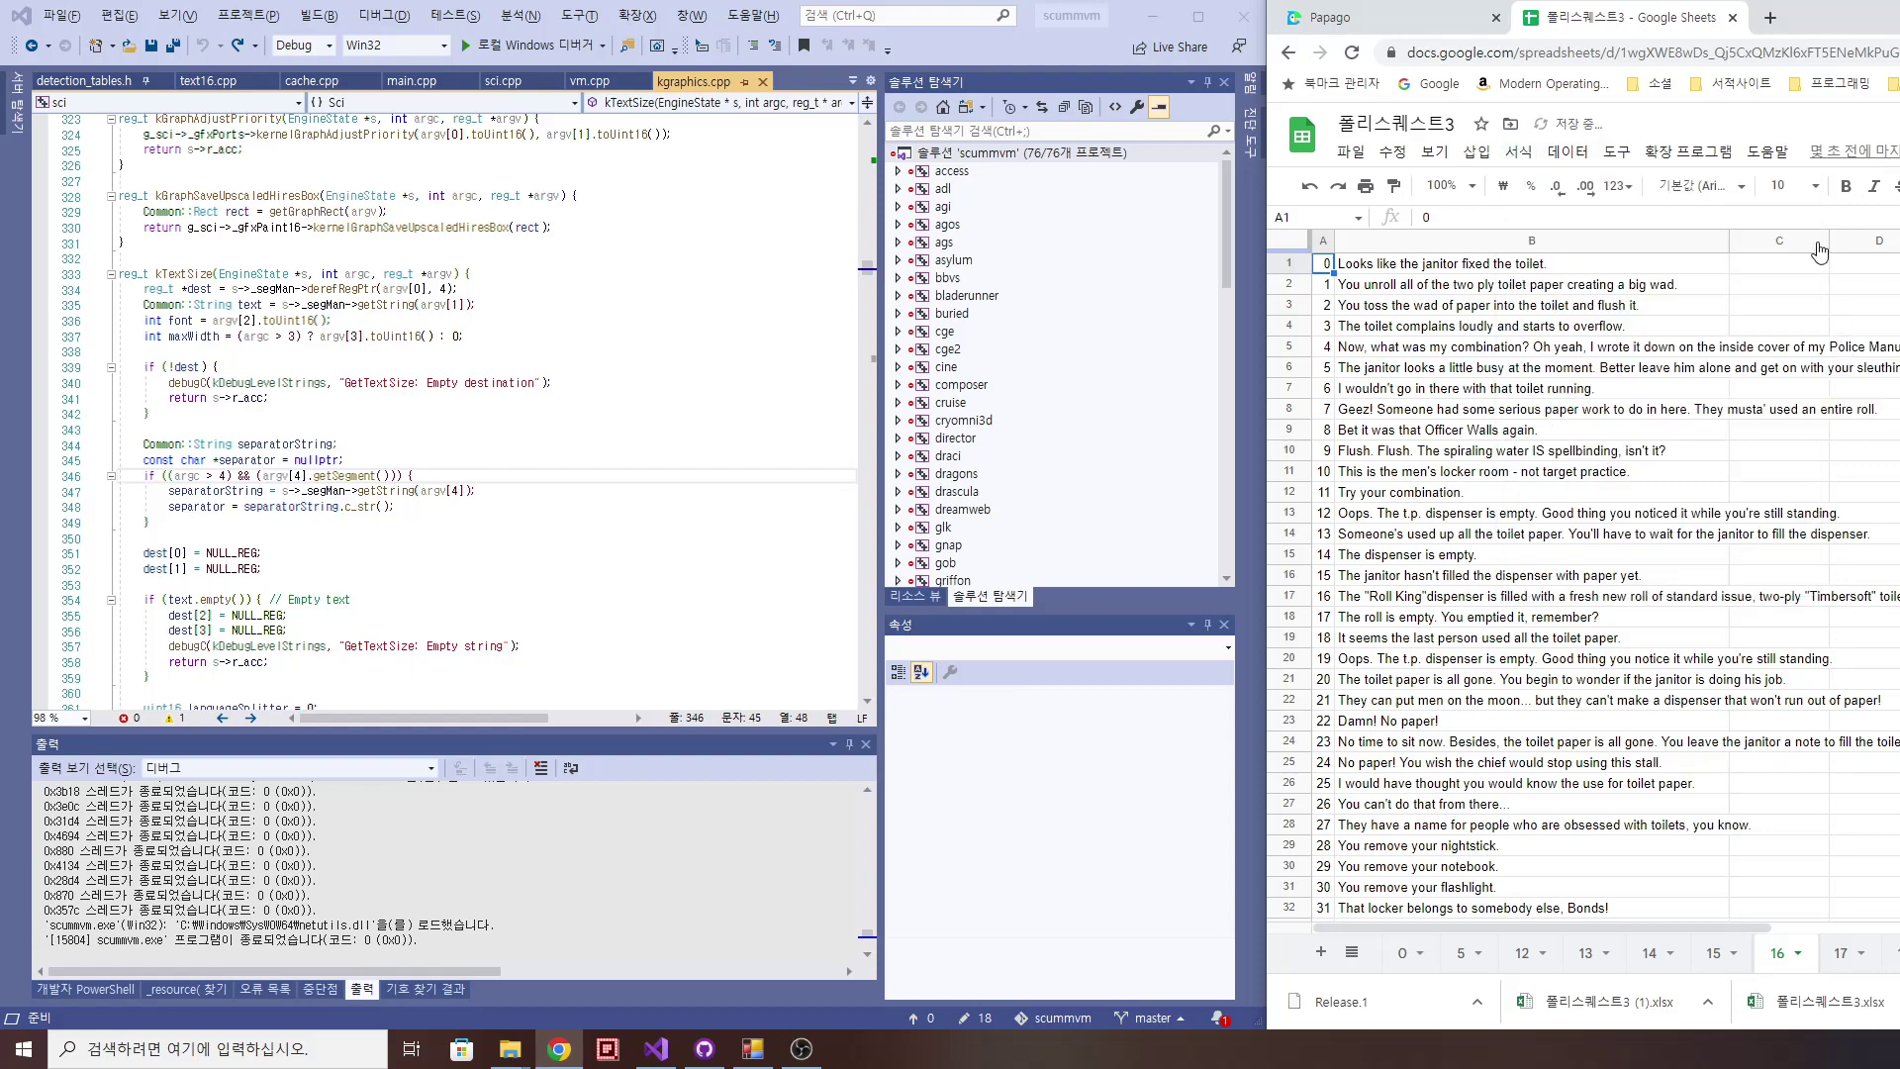
left_click(1615, 242)
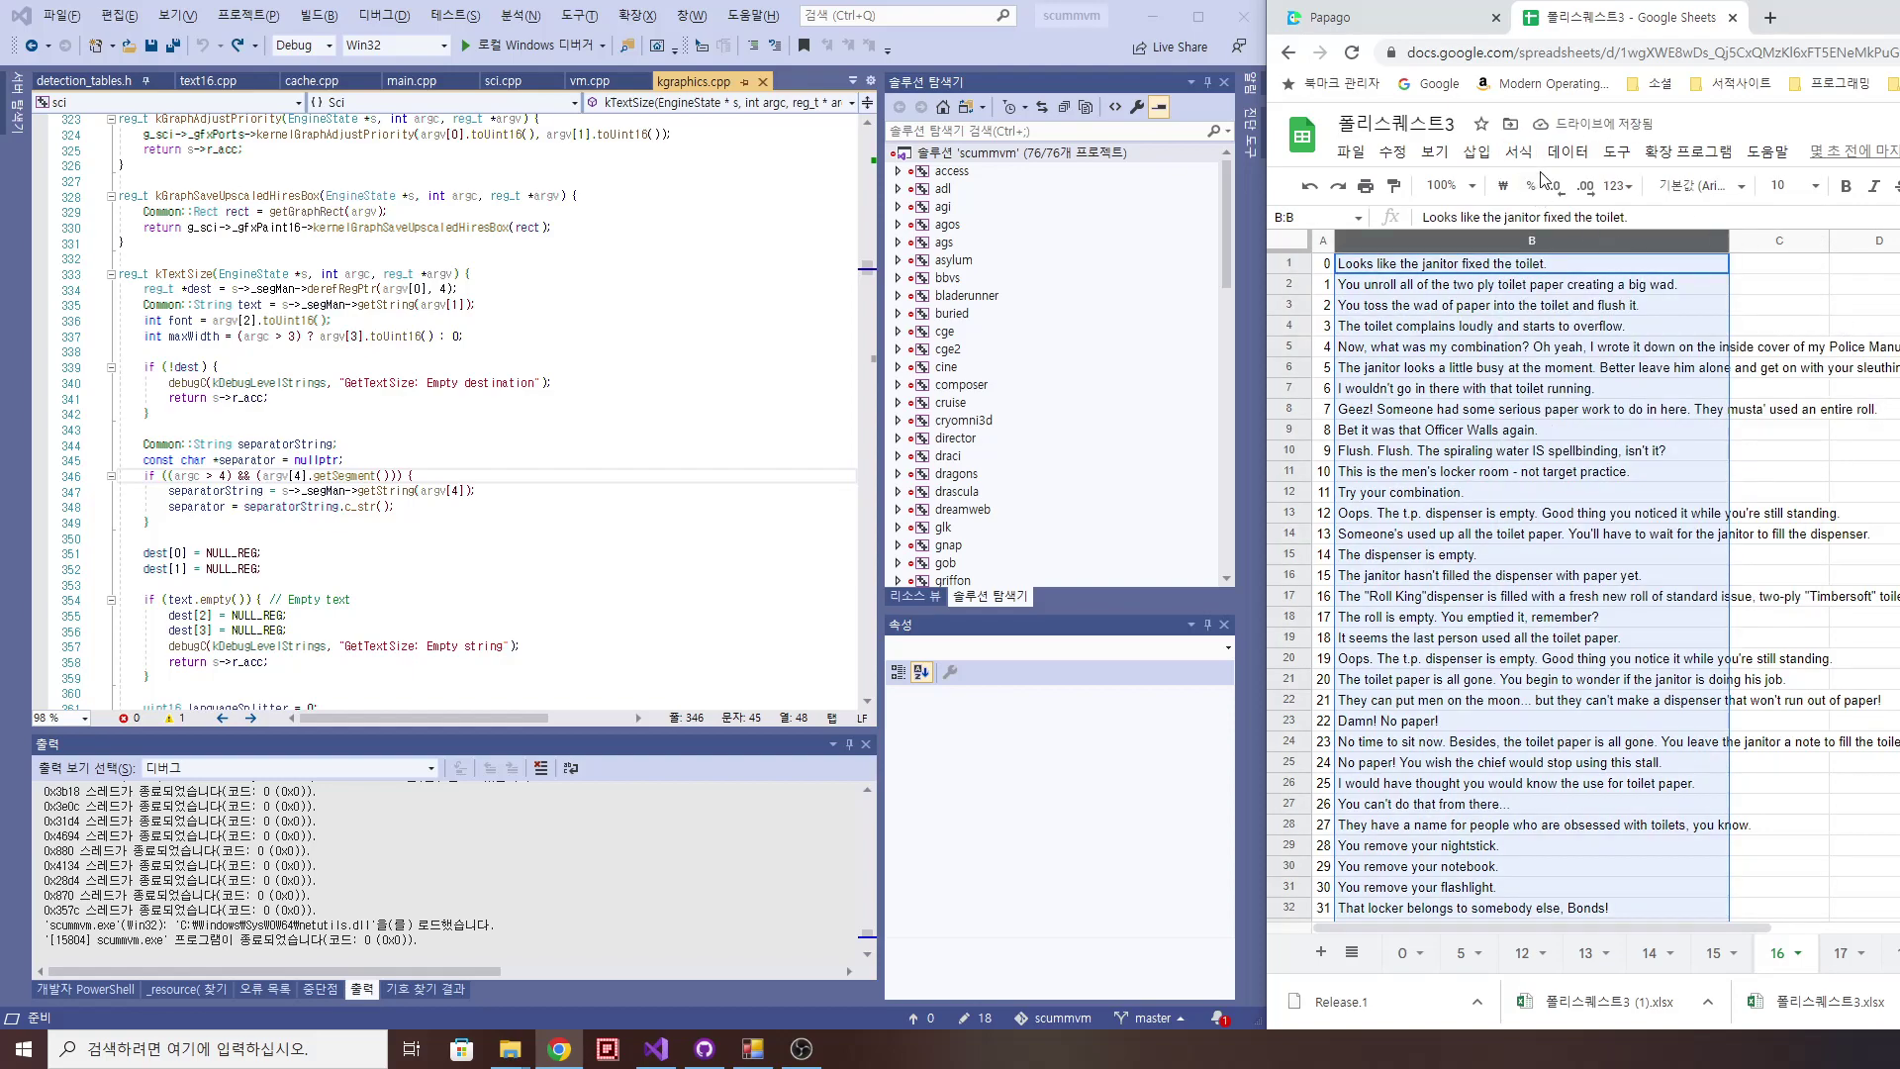
left_click(1518, 152)
mouse_move(1584, 332)
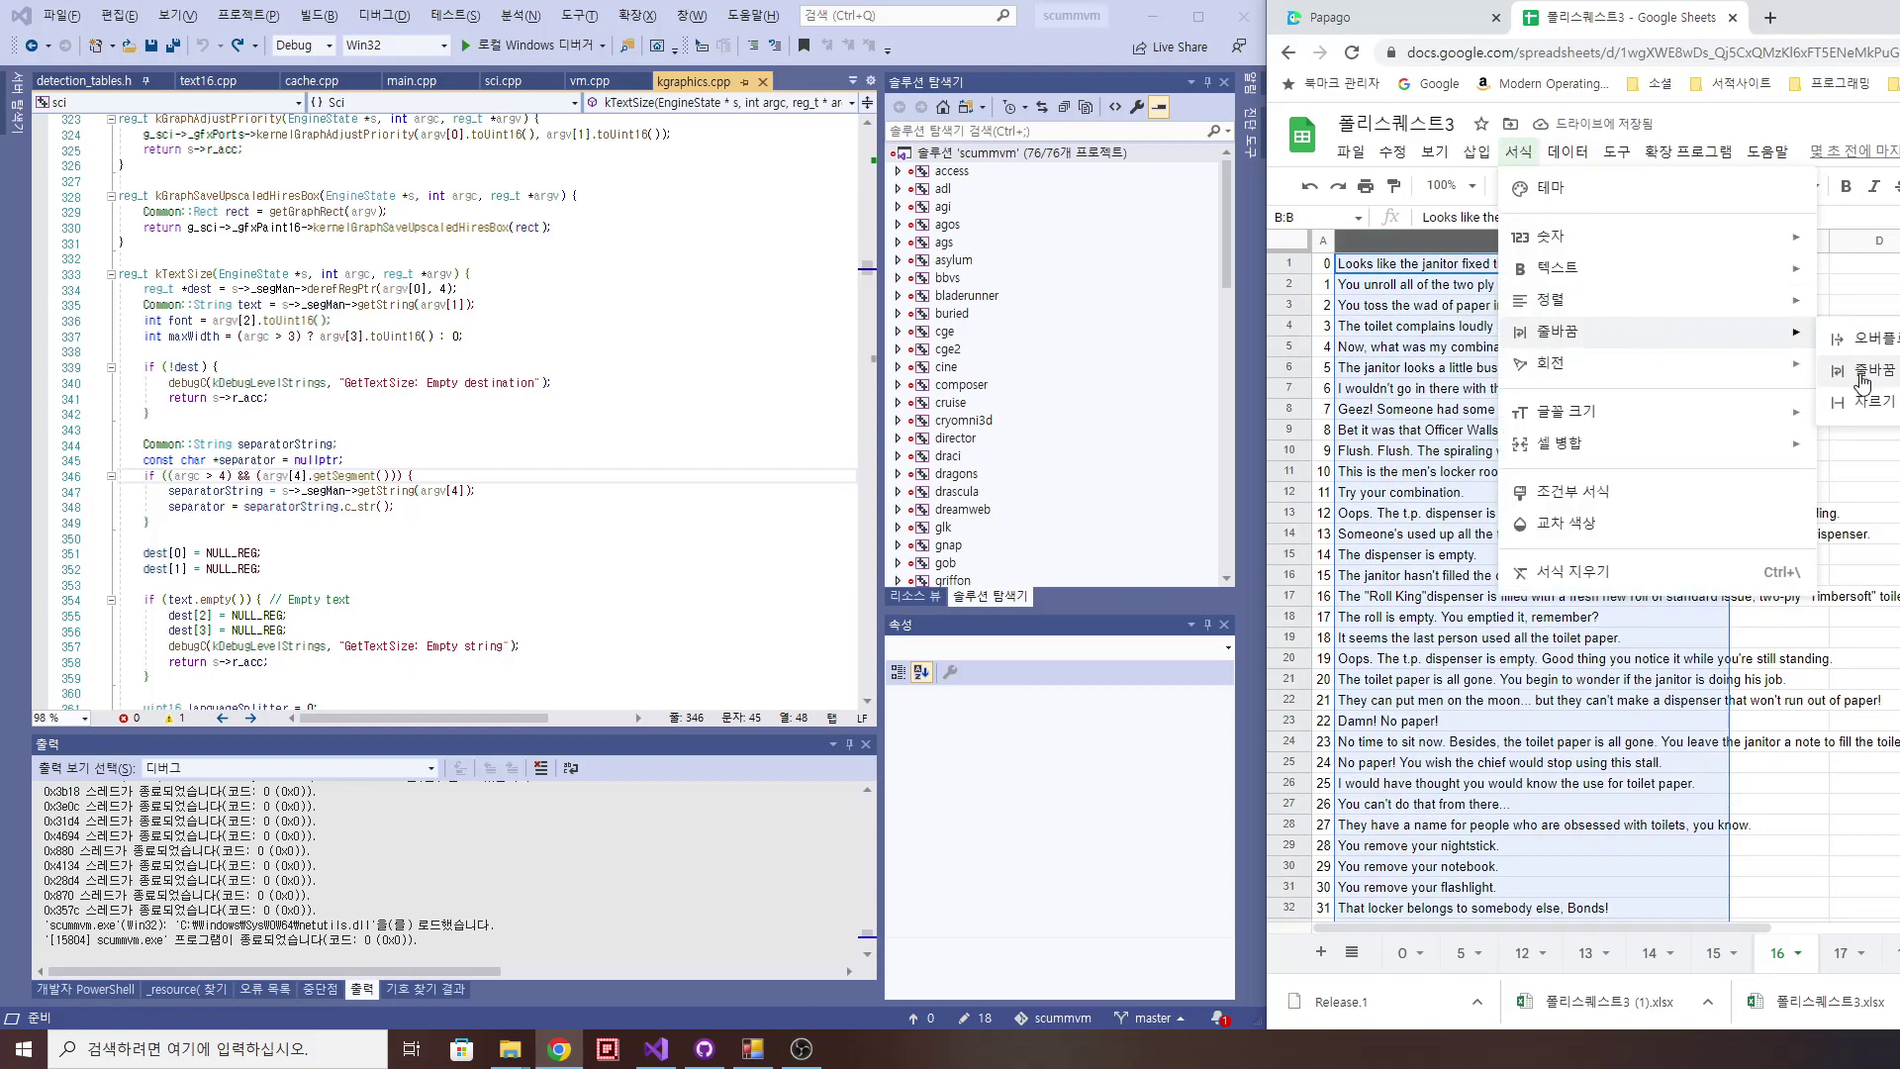
left_click(1863, 381)
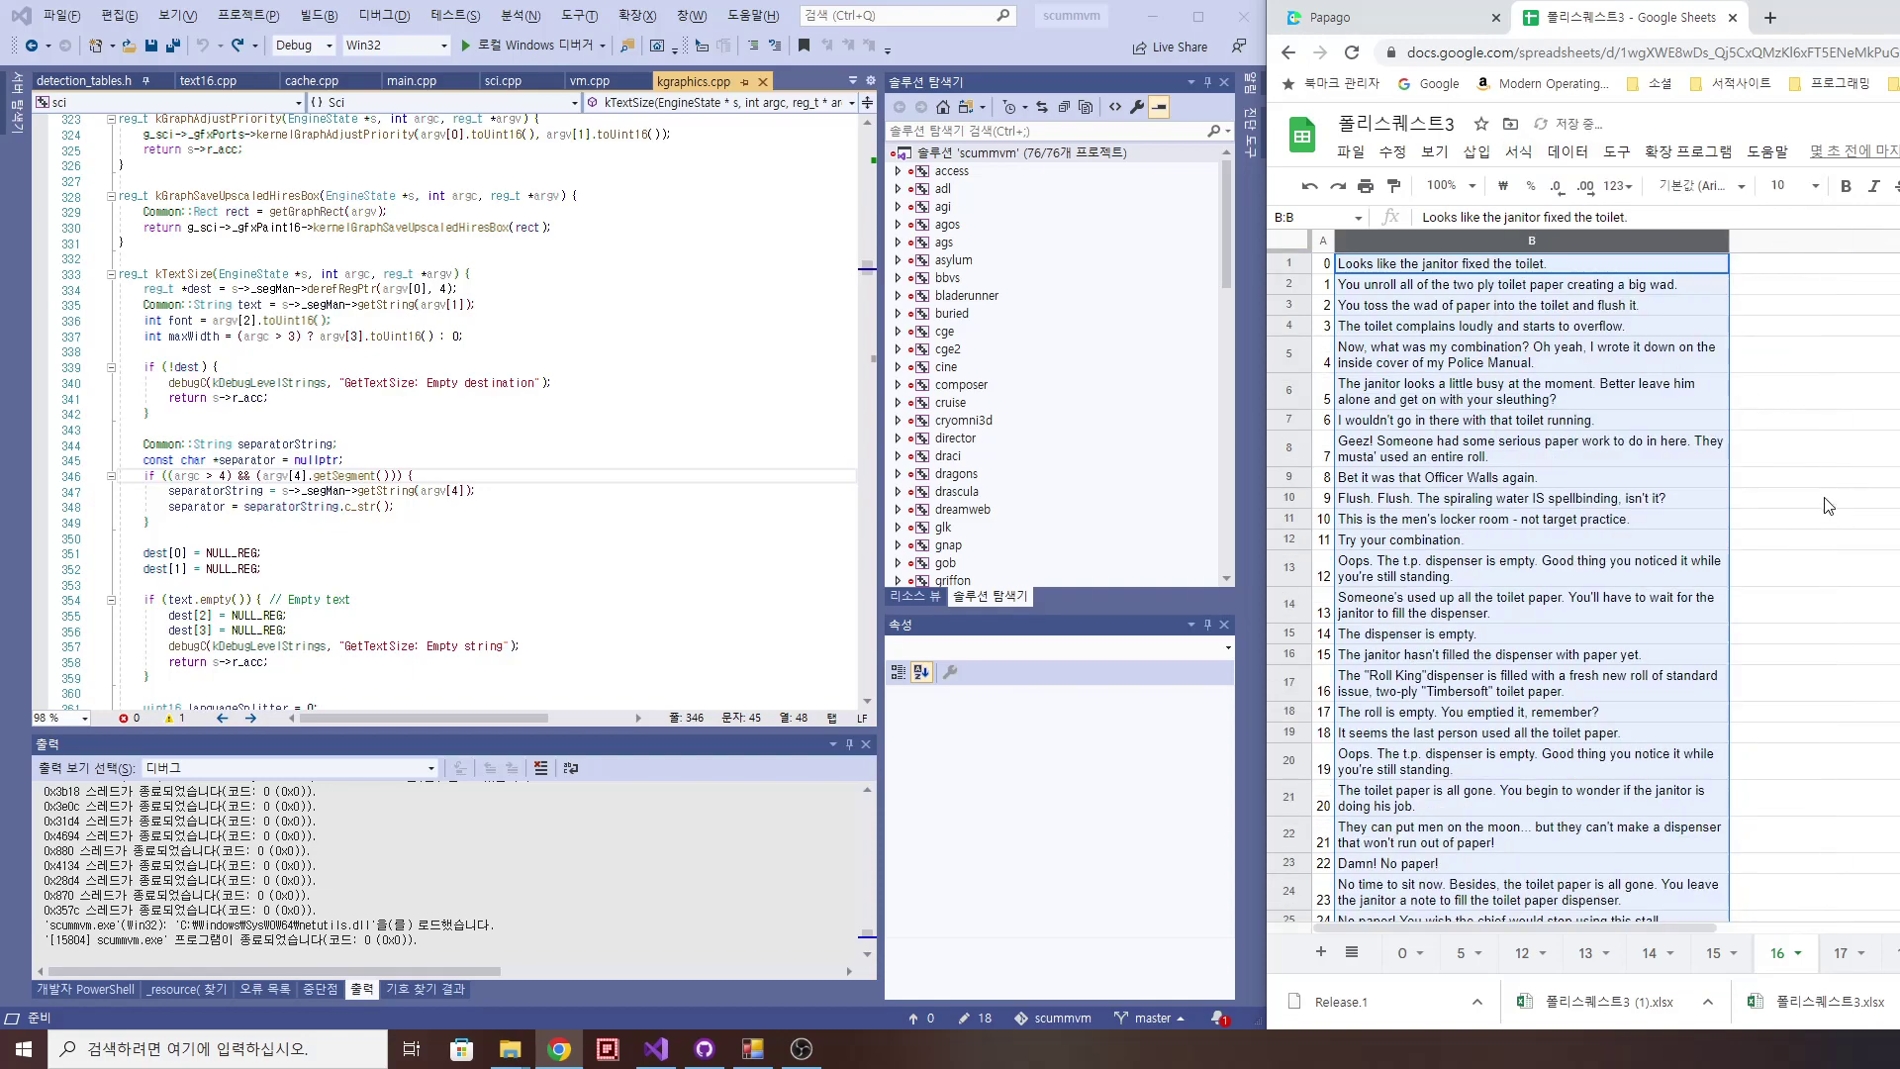
Step: Check the text on sheet 17, return to sheet 16 and inspect its lines in cells B7 and B11
left_click(1843, 953)
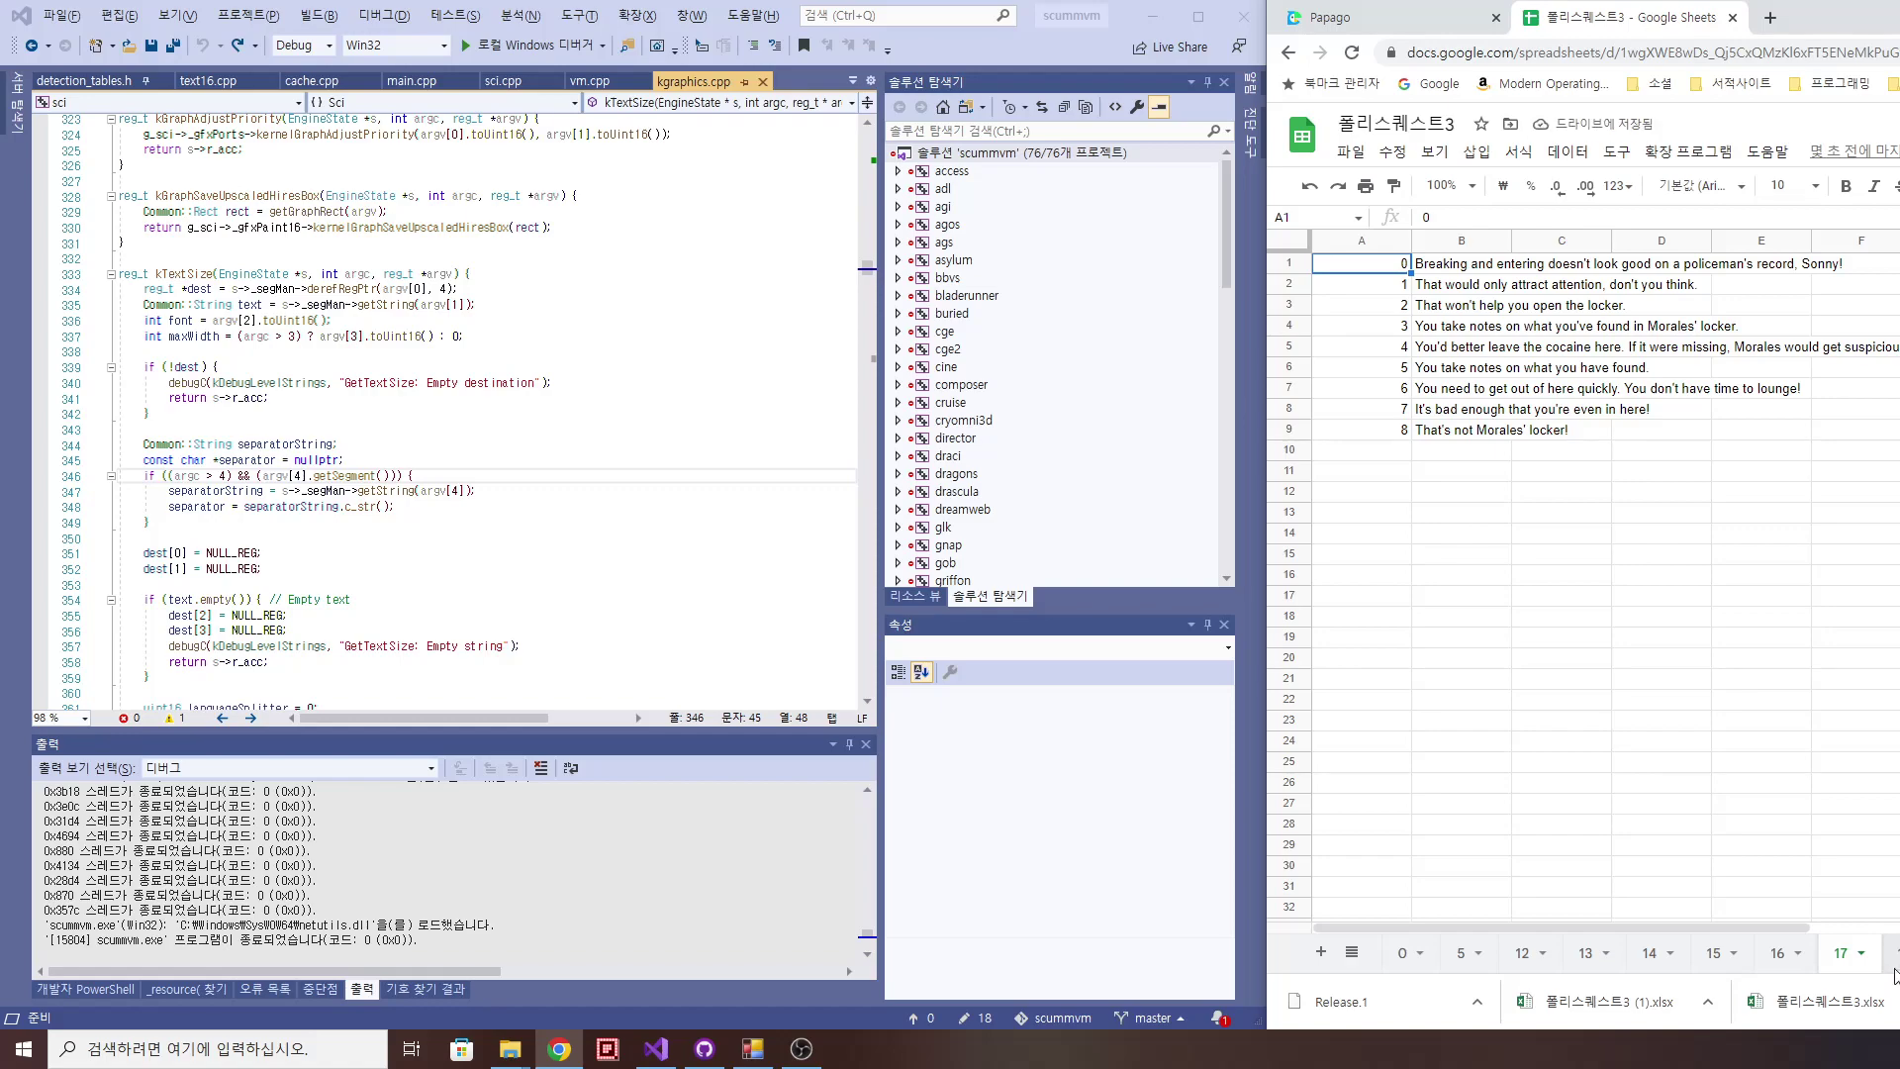
left_click(1778, 953)
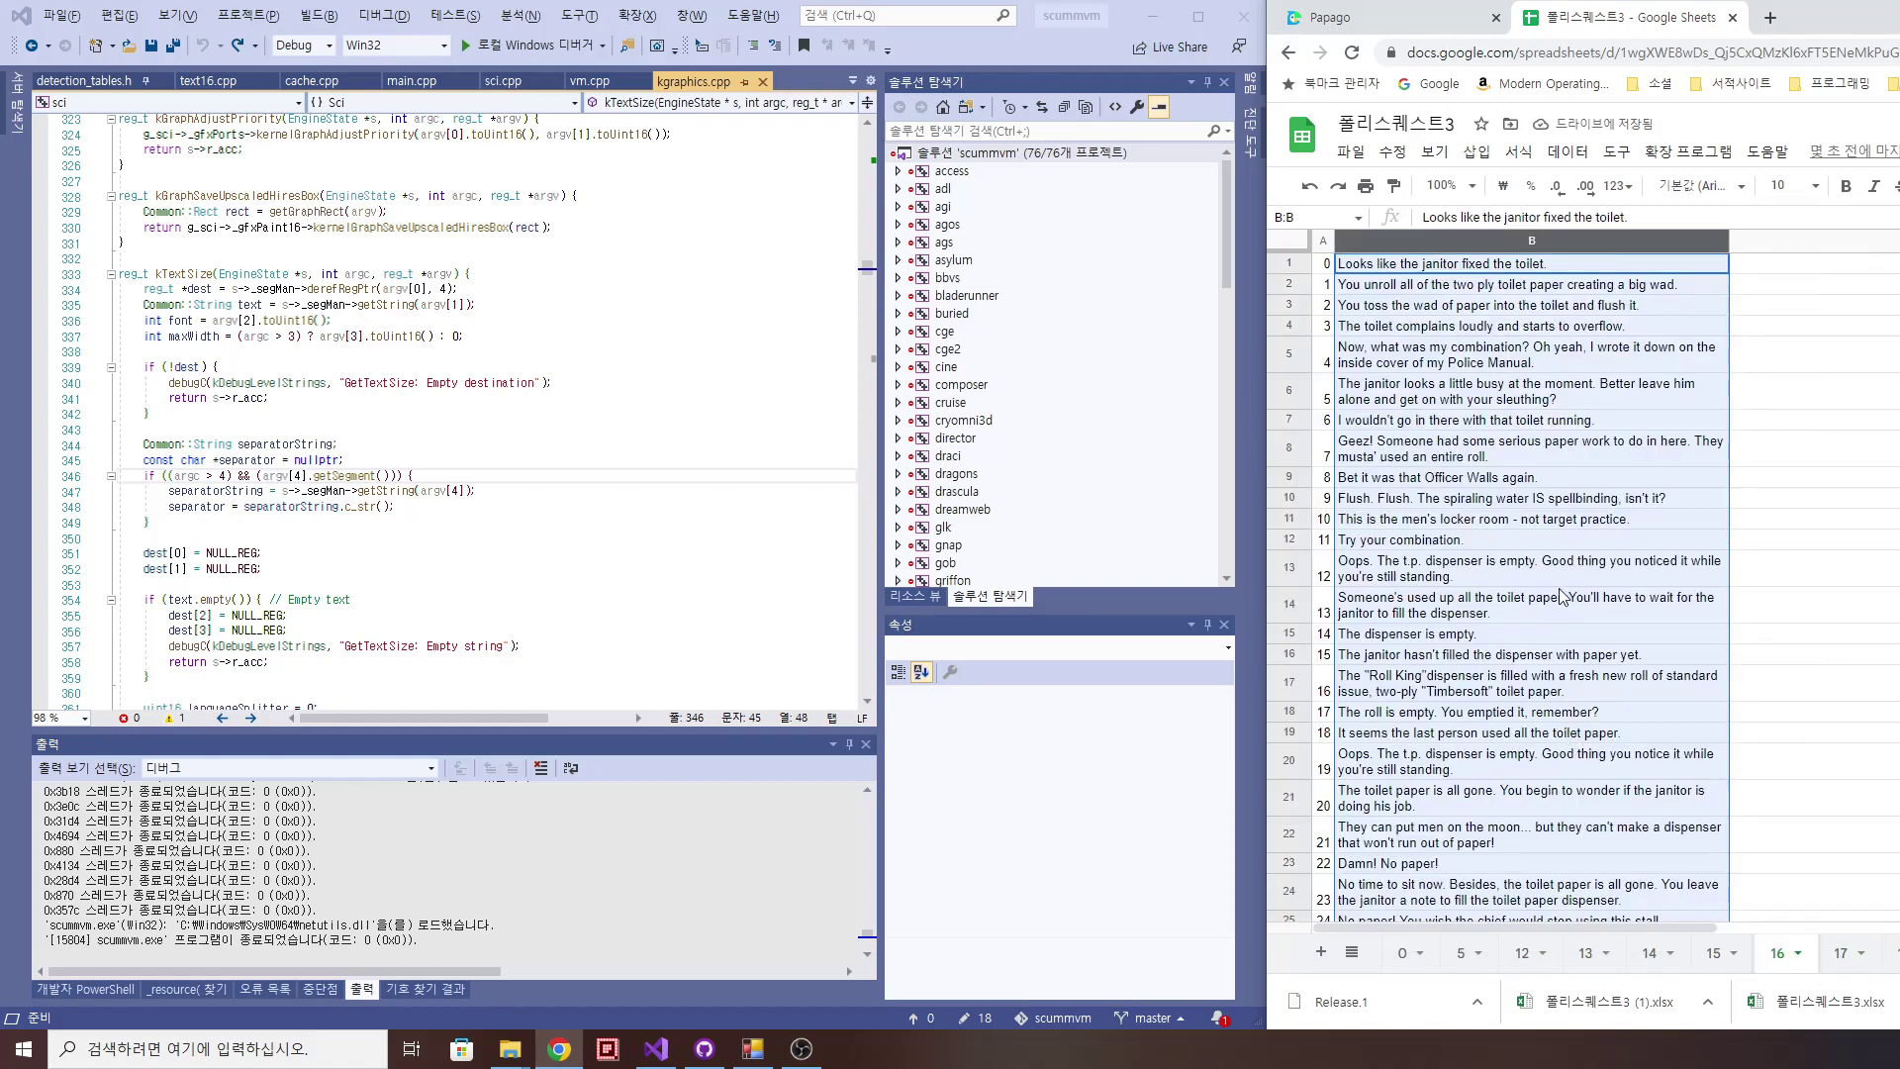
left_click(1466, 423)
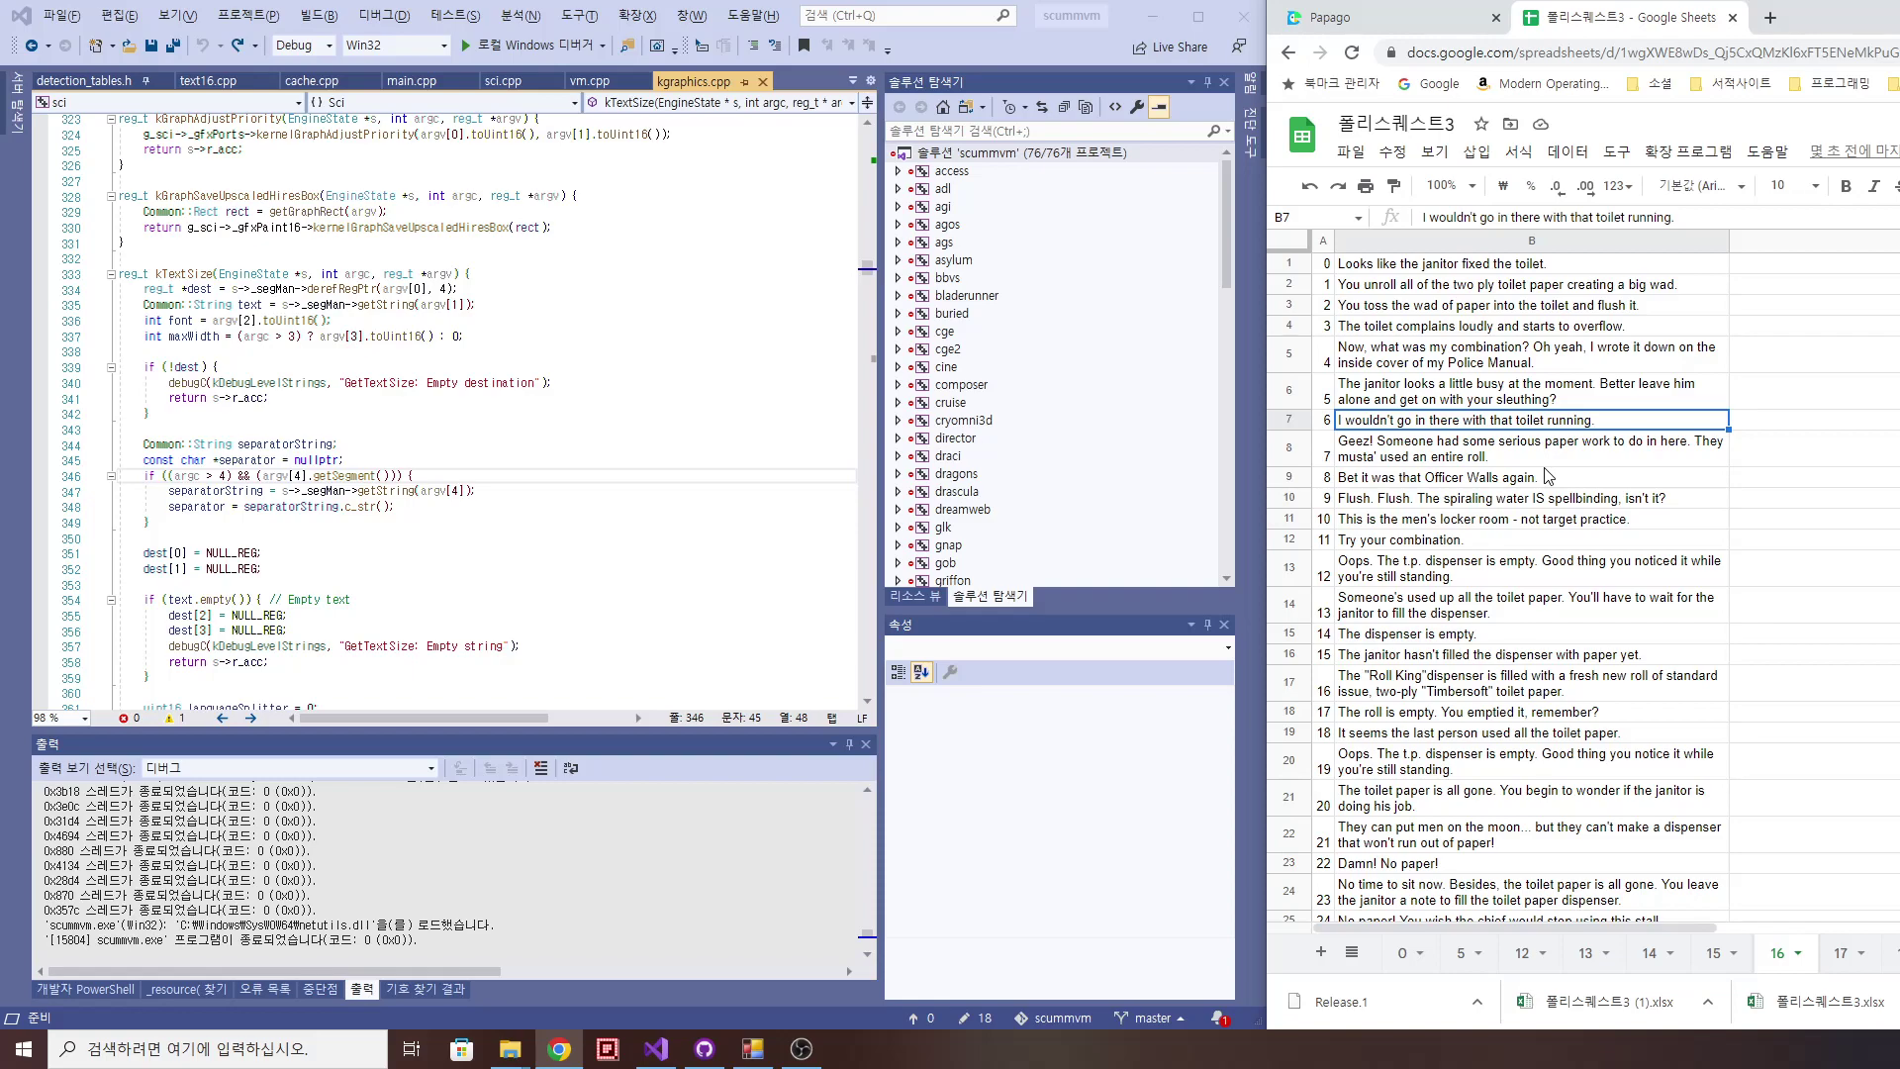
left_click(1552, 609)
left_click(1534, 521)
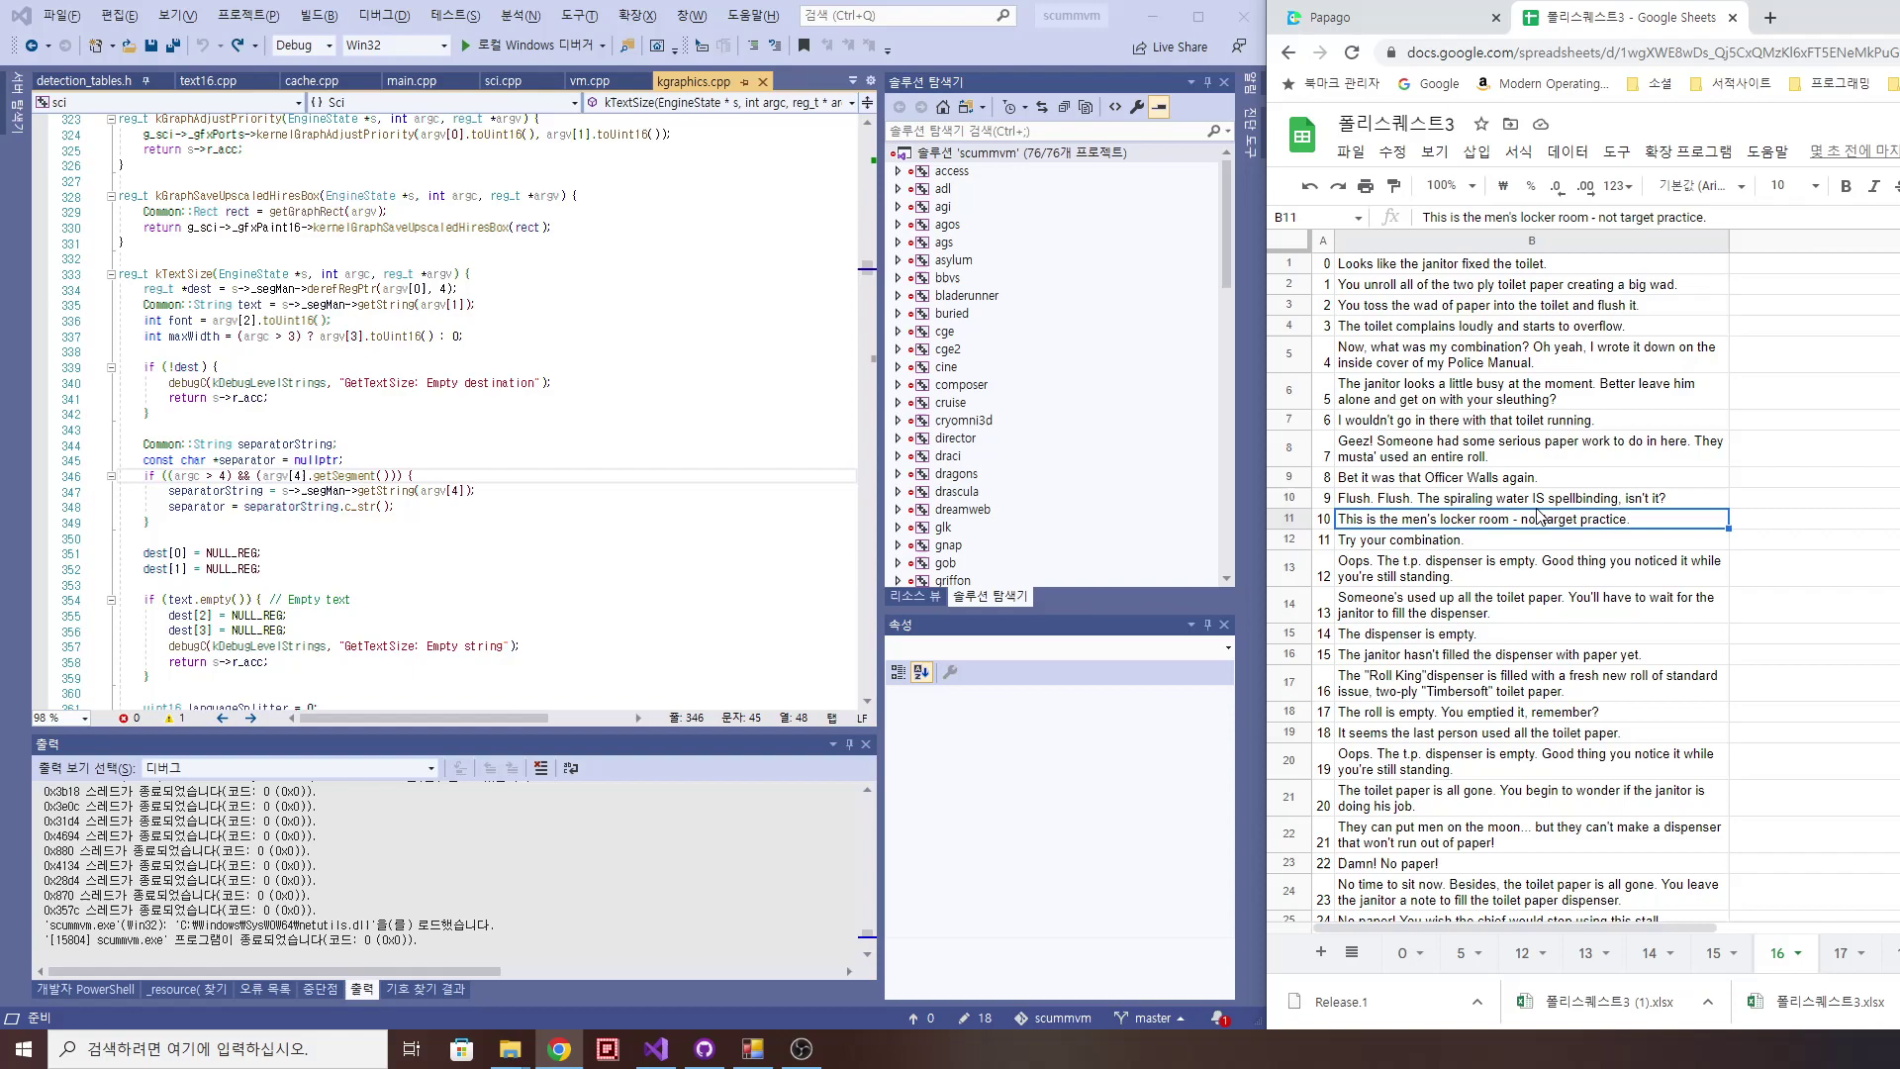
left_click(1494, 422)
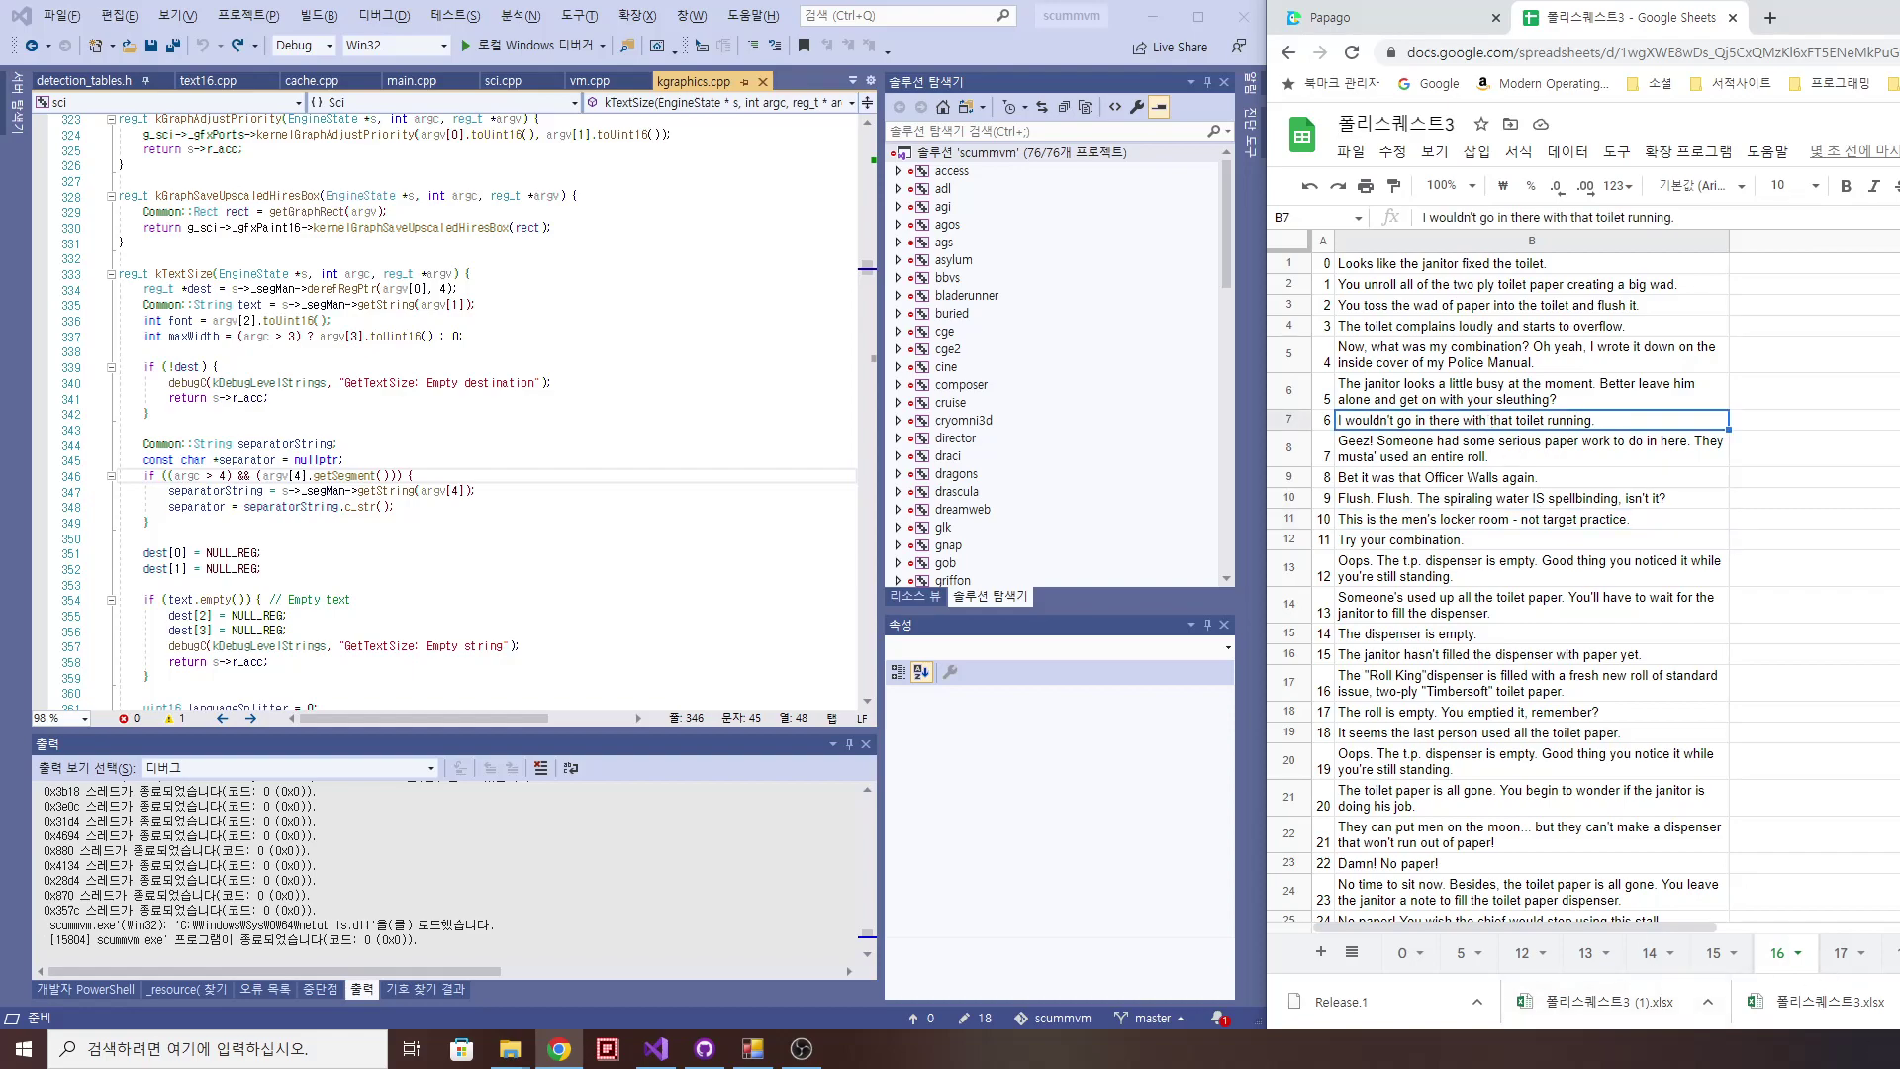
Step: On sheet 41, fit column A to its contents and widen column B for the text lines
scroll(1817, 967, "down", 5)
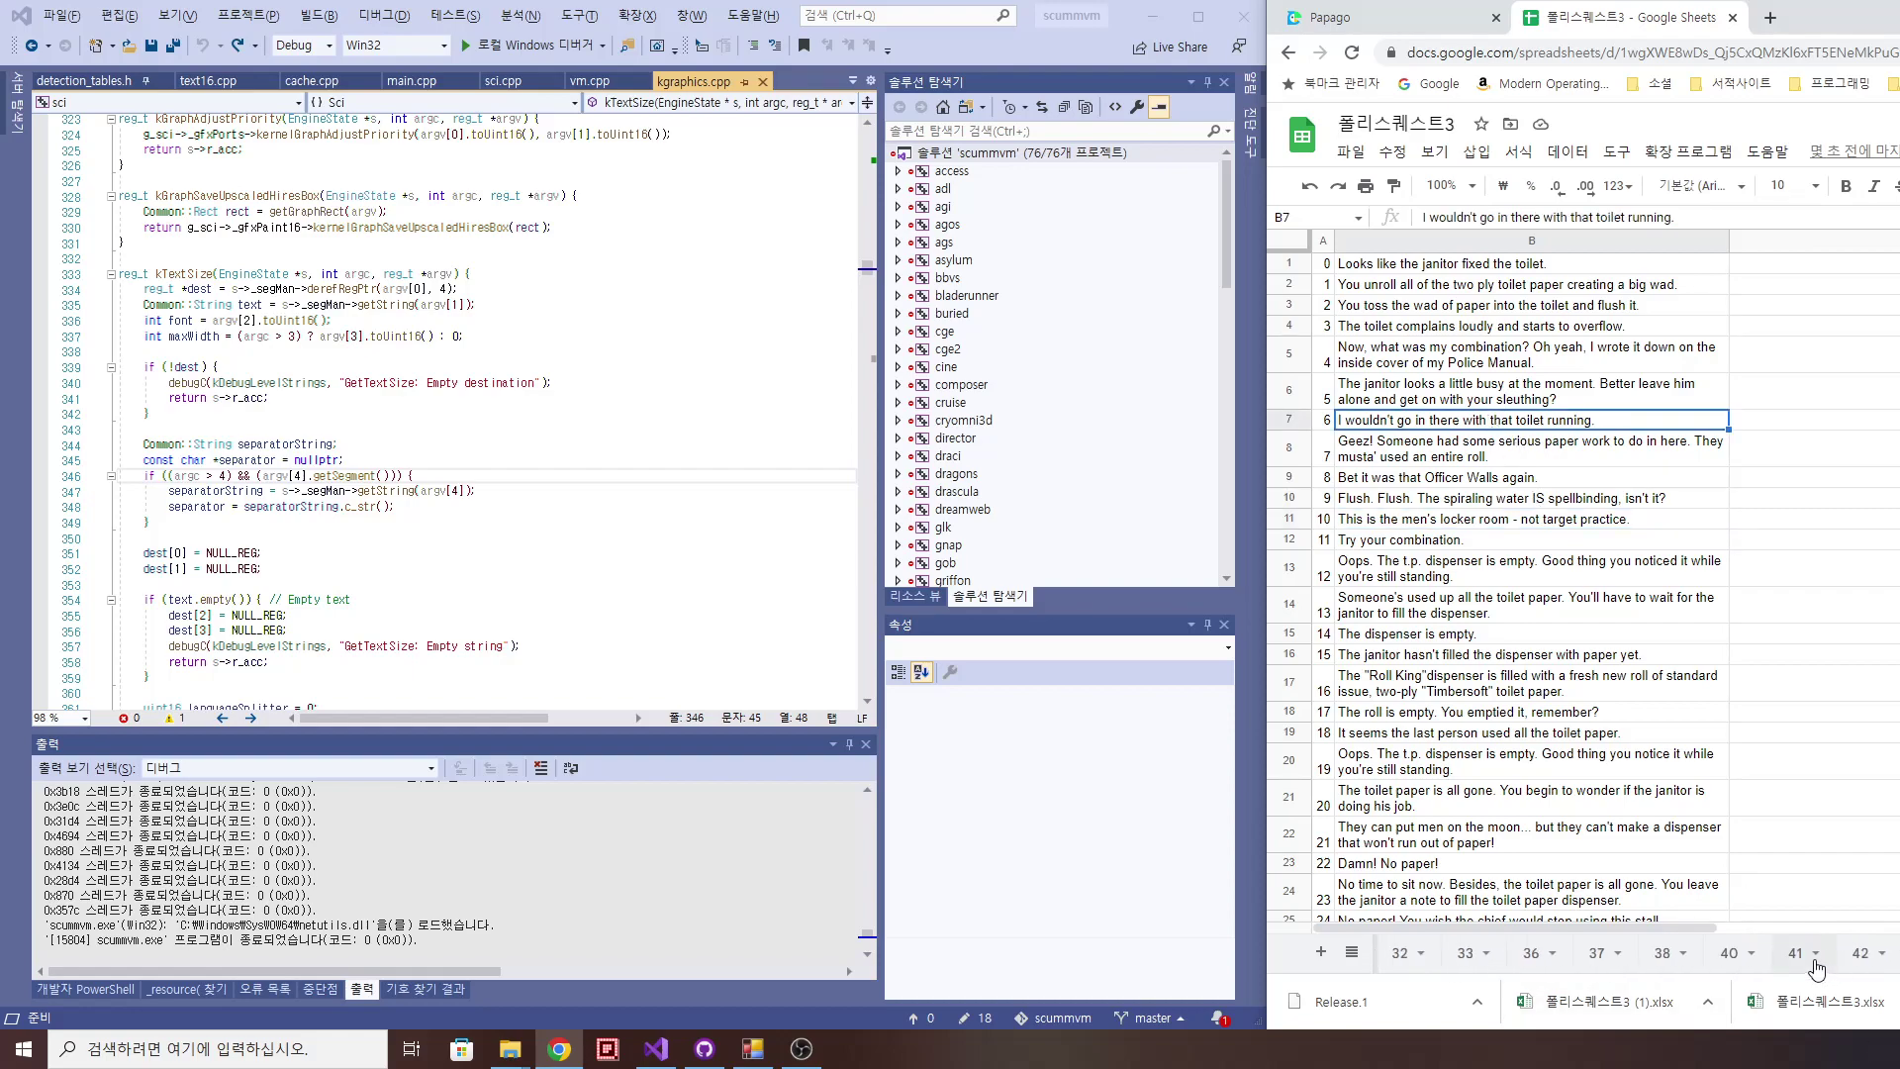
left_click(1817, 955)
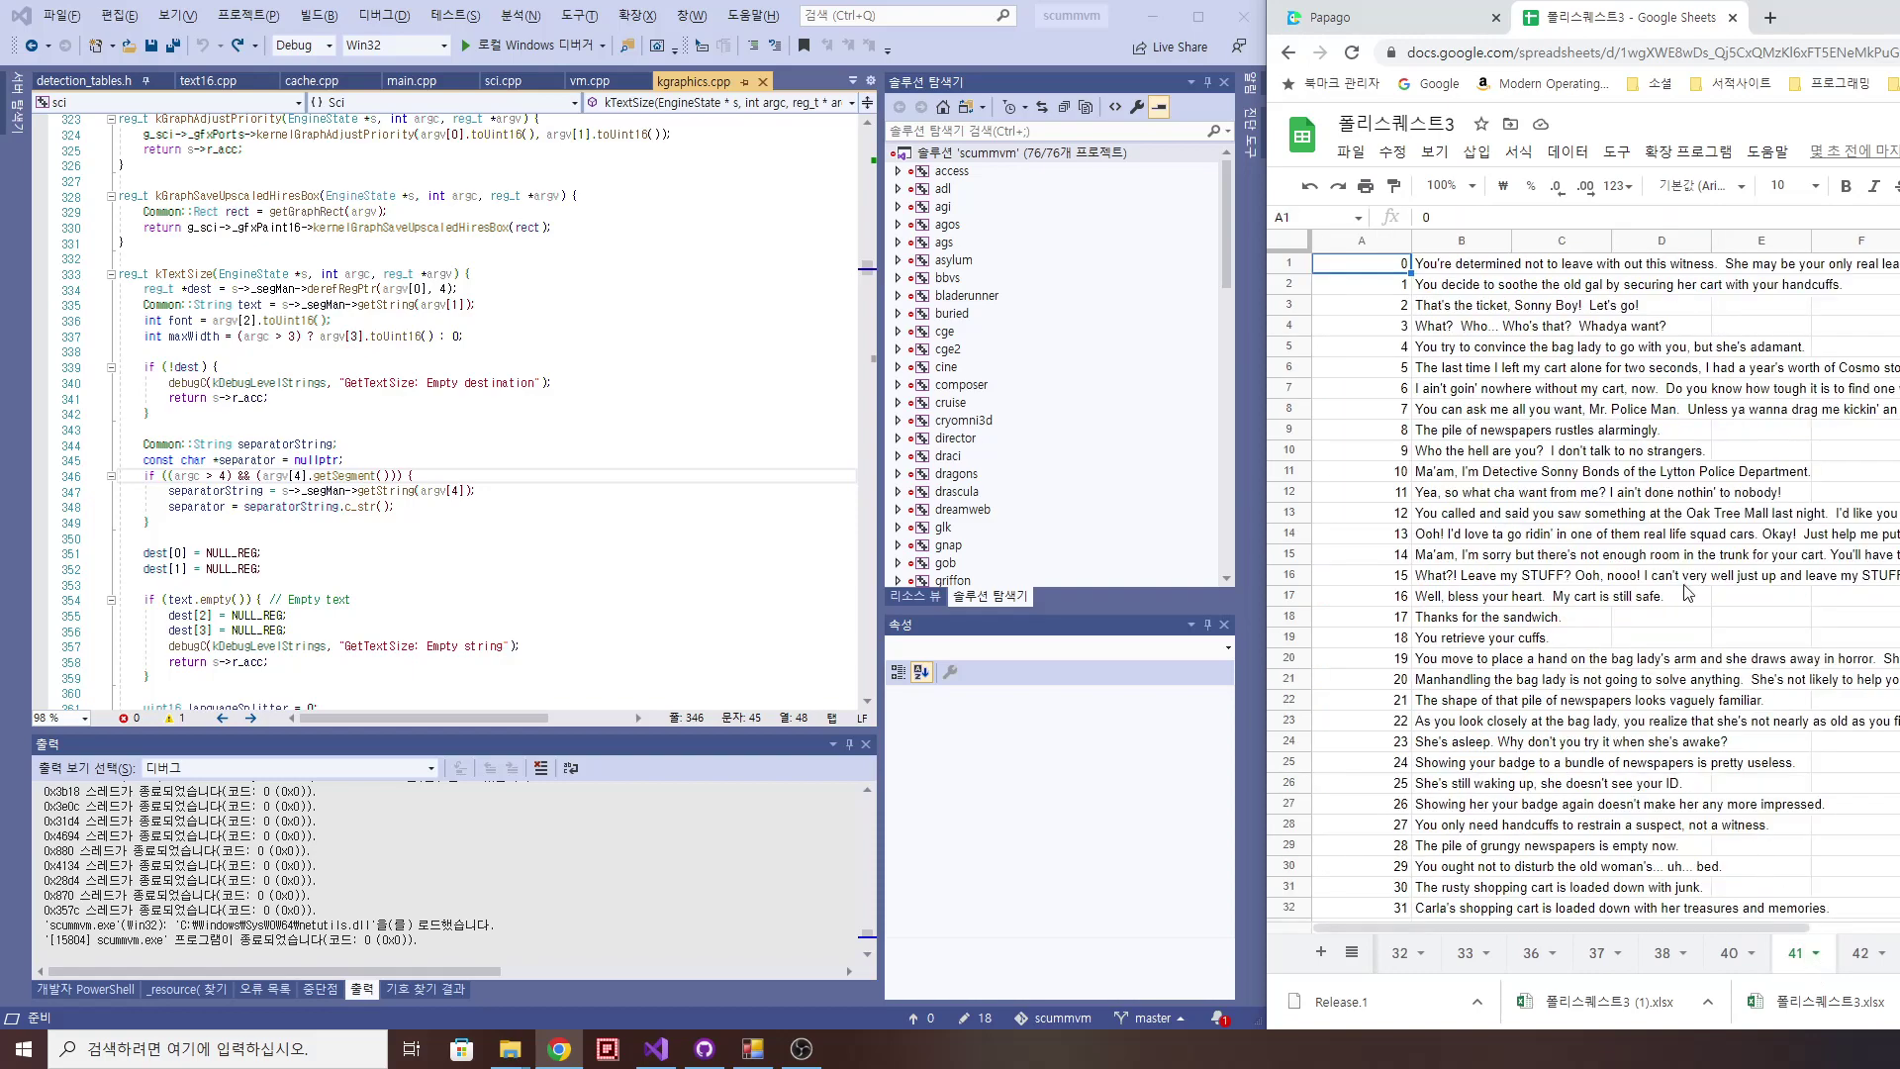
double_click(1410, 245)
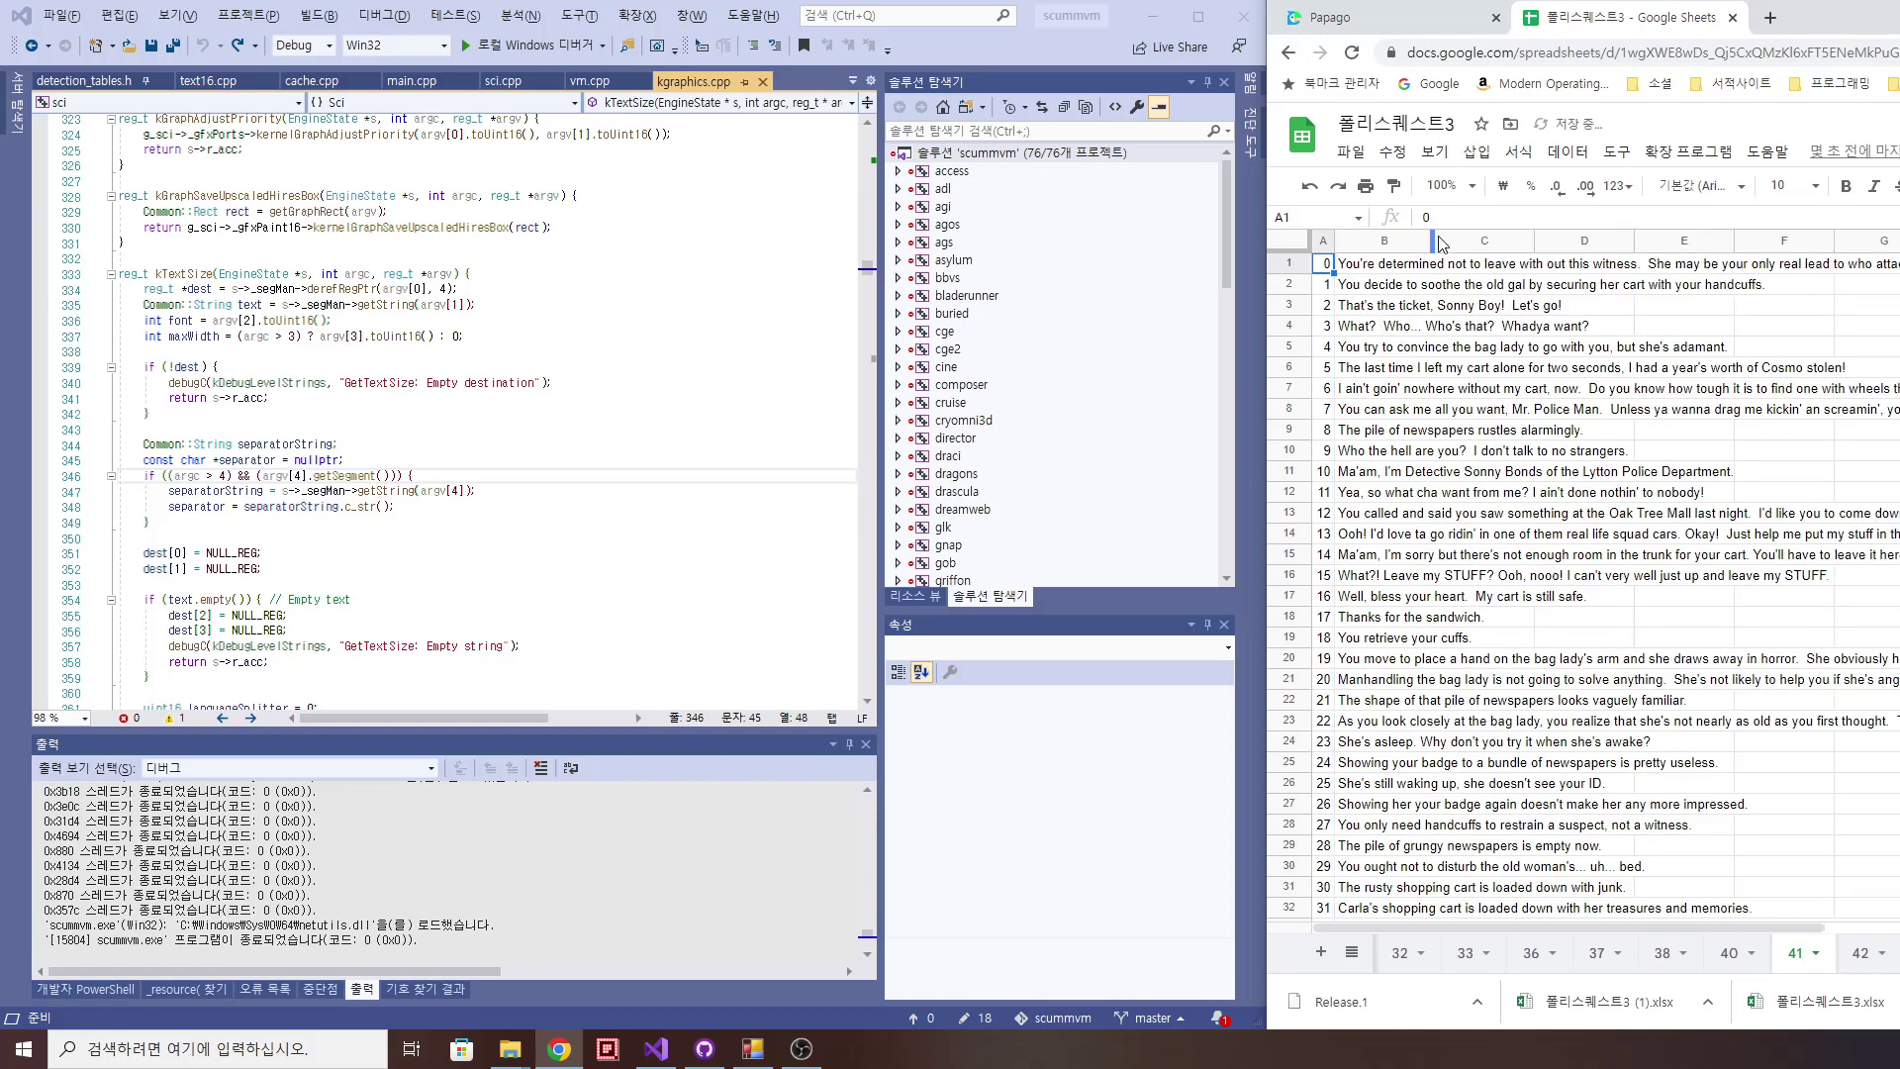
left_click_drag(1434, 247, 1884, 247)
Step: Apply text wrapping to the whole of column B on sheet 41
left_click(1549, 242)
left_click(1477, 154)
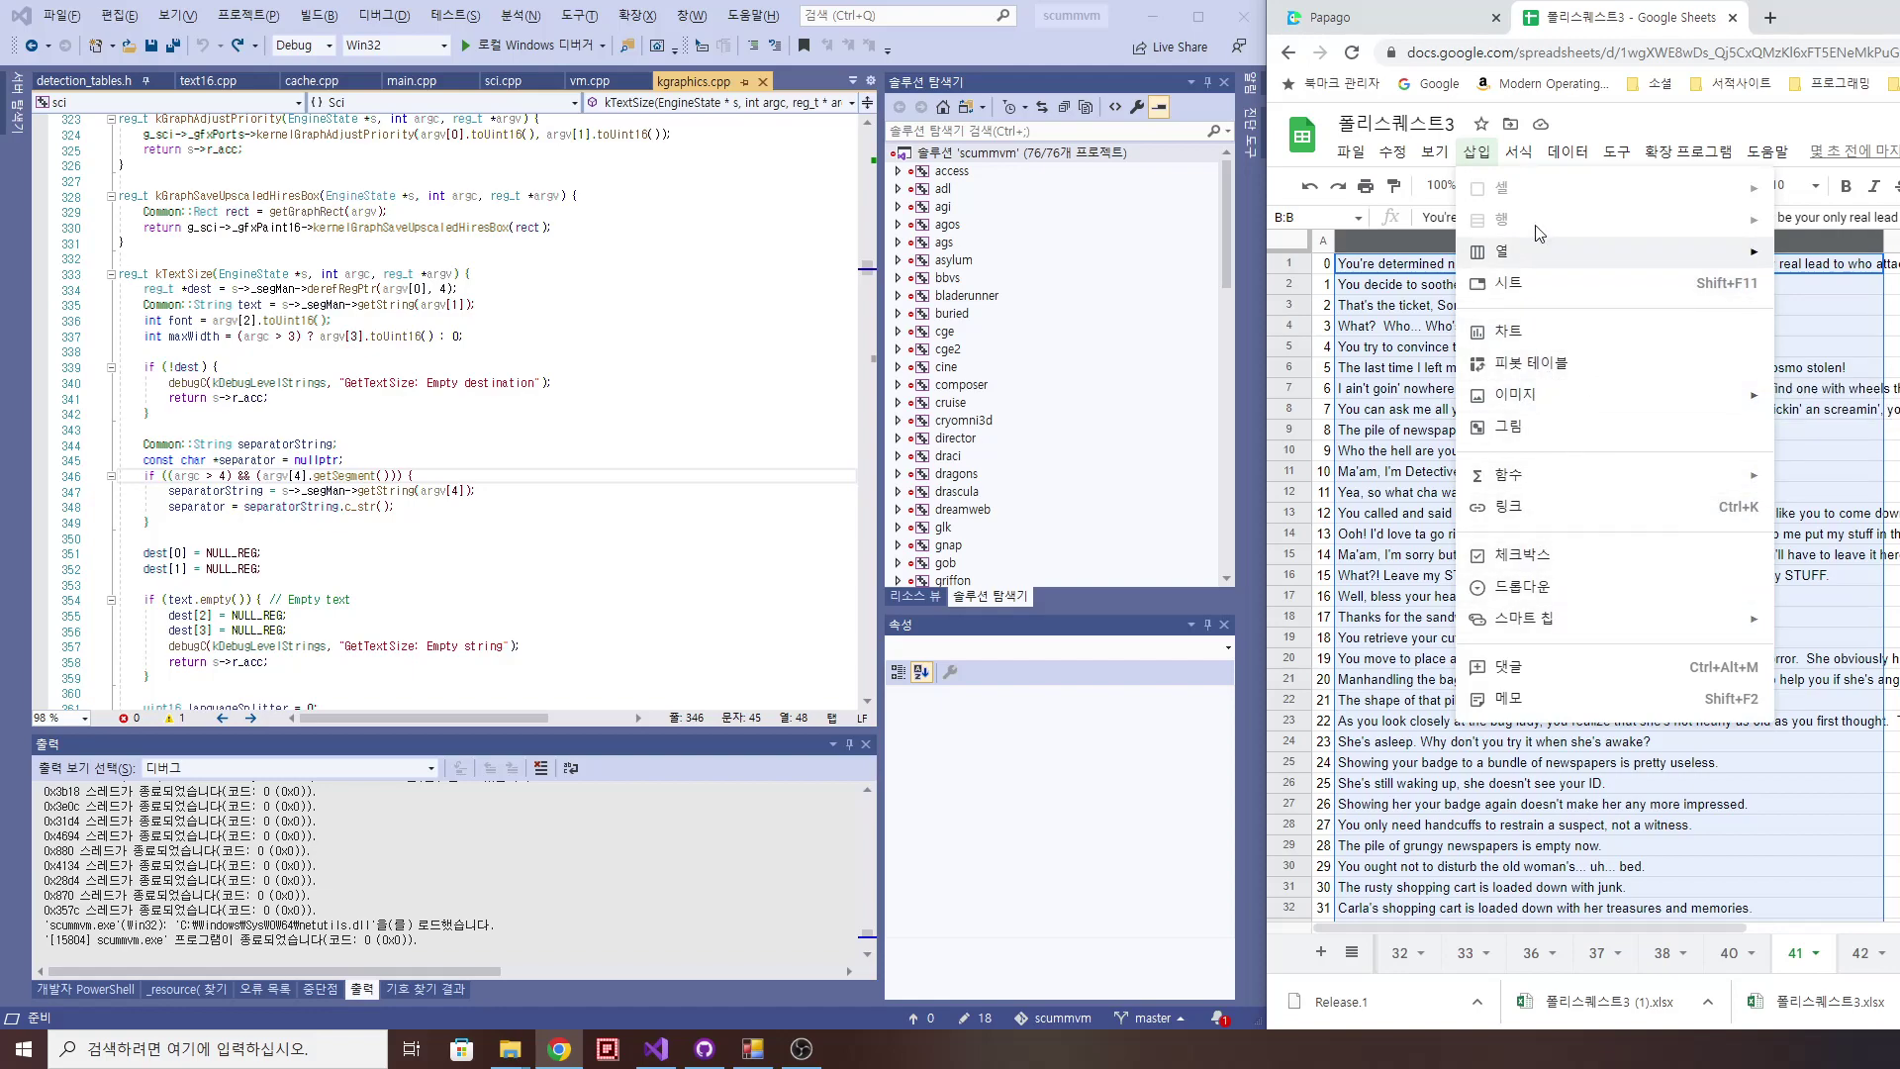
mouse_move(1518, 152)
mouse_move(1771, 363)
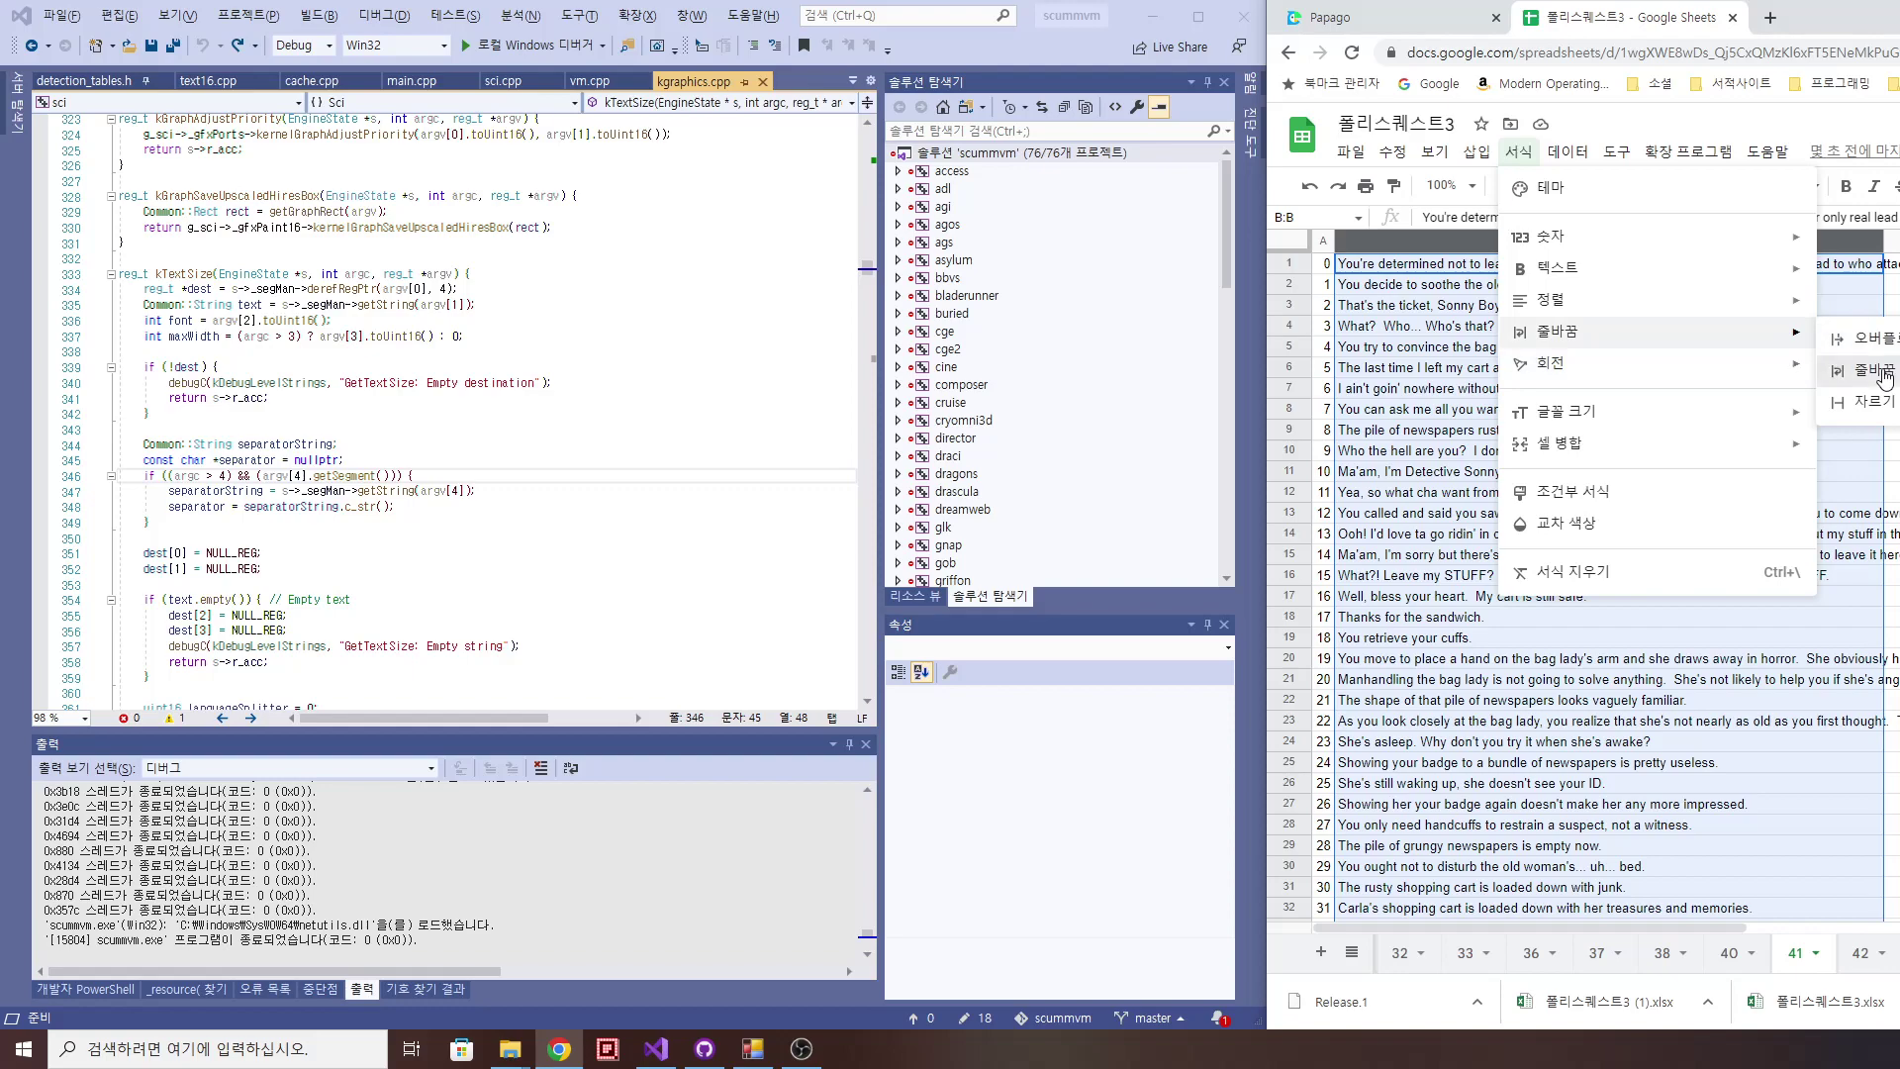
left_click(1842, 370)
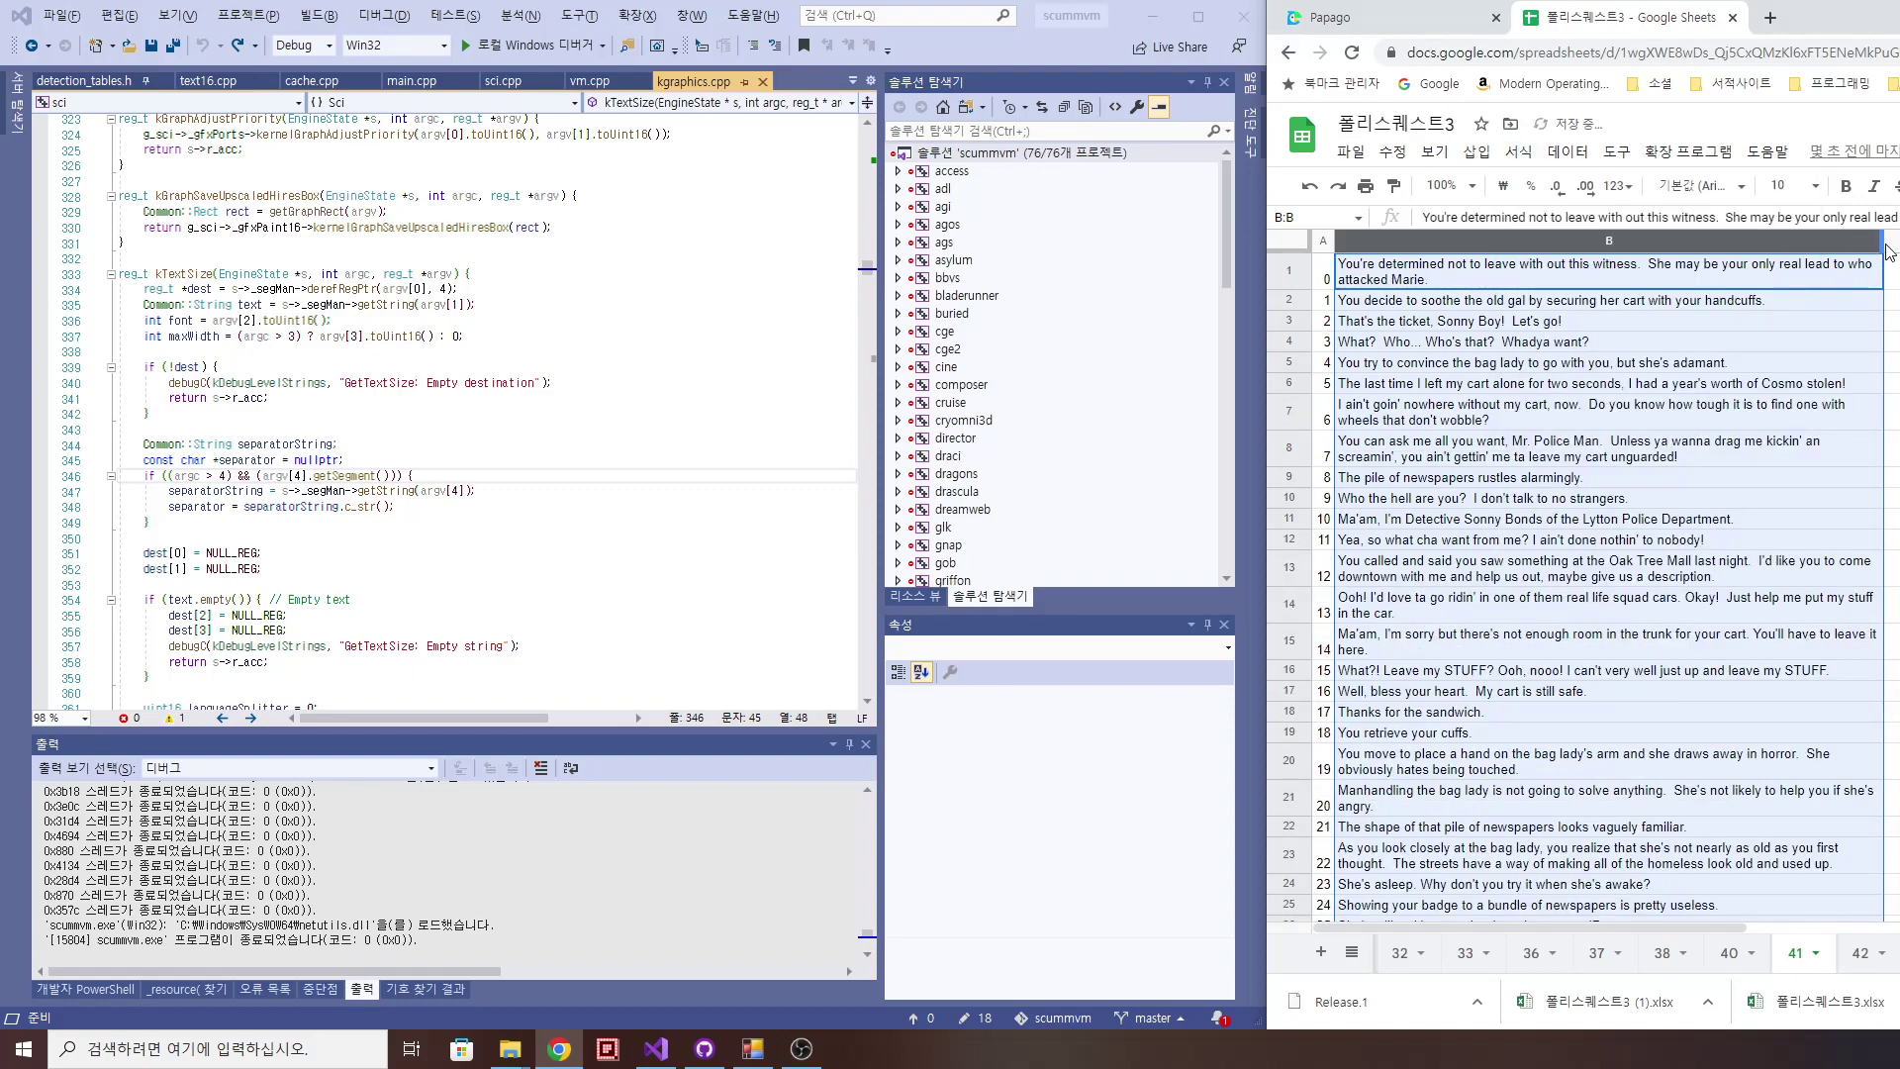
Step: Narrow column B on sheet 41 to a medium width and inspect the lines in cells B8 and B7
left_click_drag(1885, 242, 1593, 242)
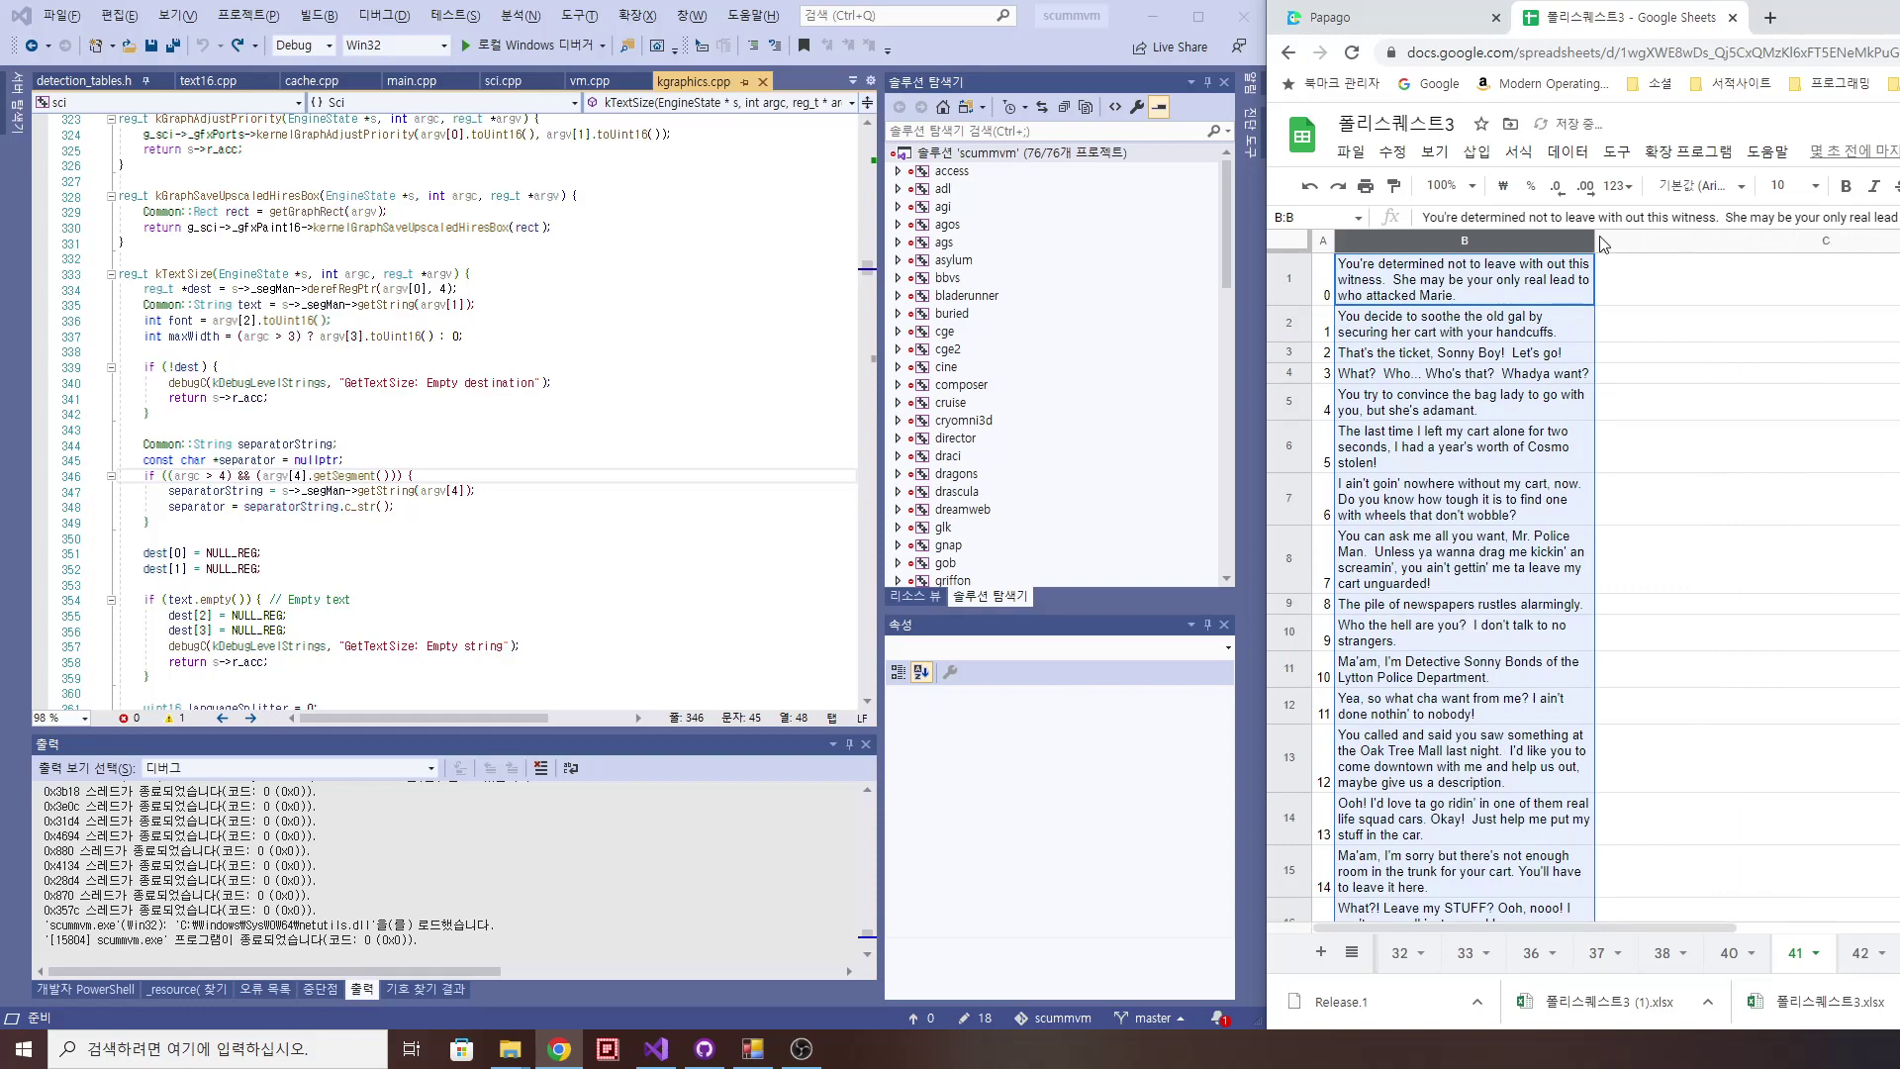
left_click_drag(1595, 241, 1729, 238)
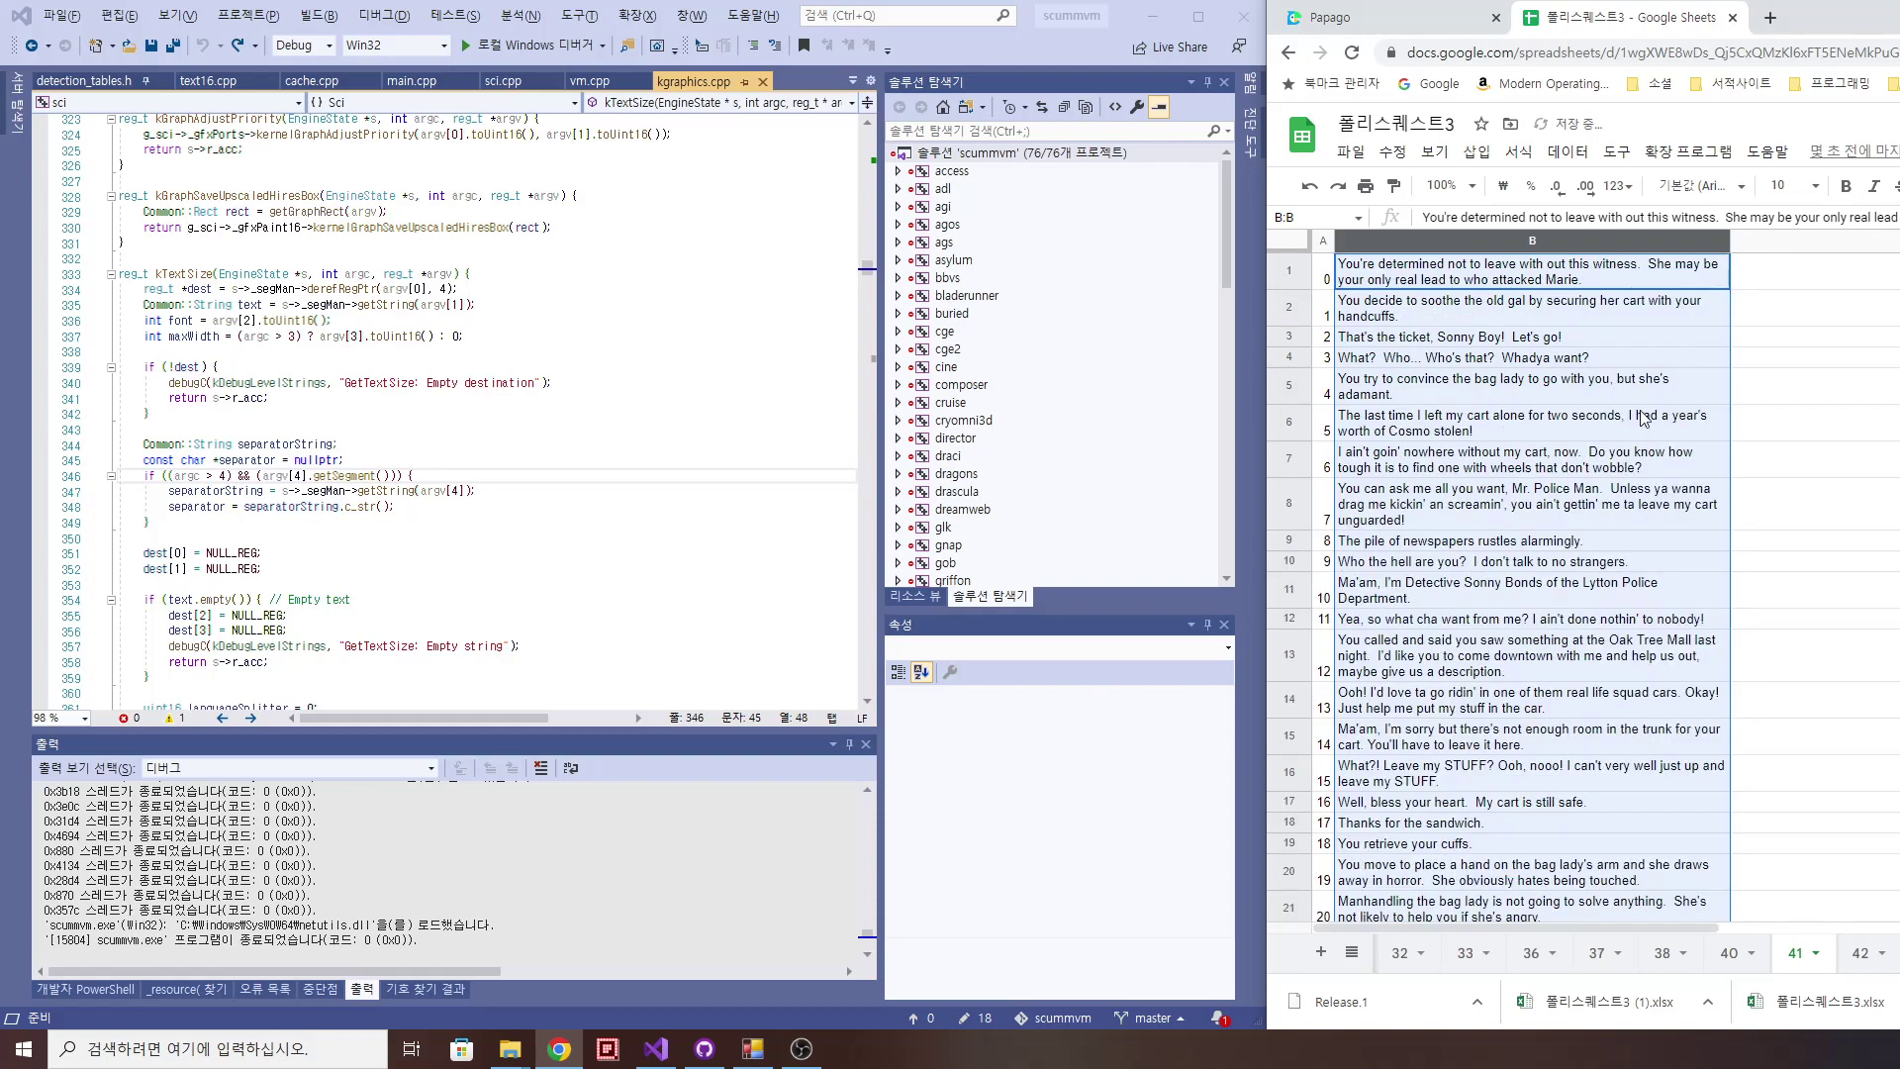
left_click(1605, 457)
left_click(1597, 492)
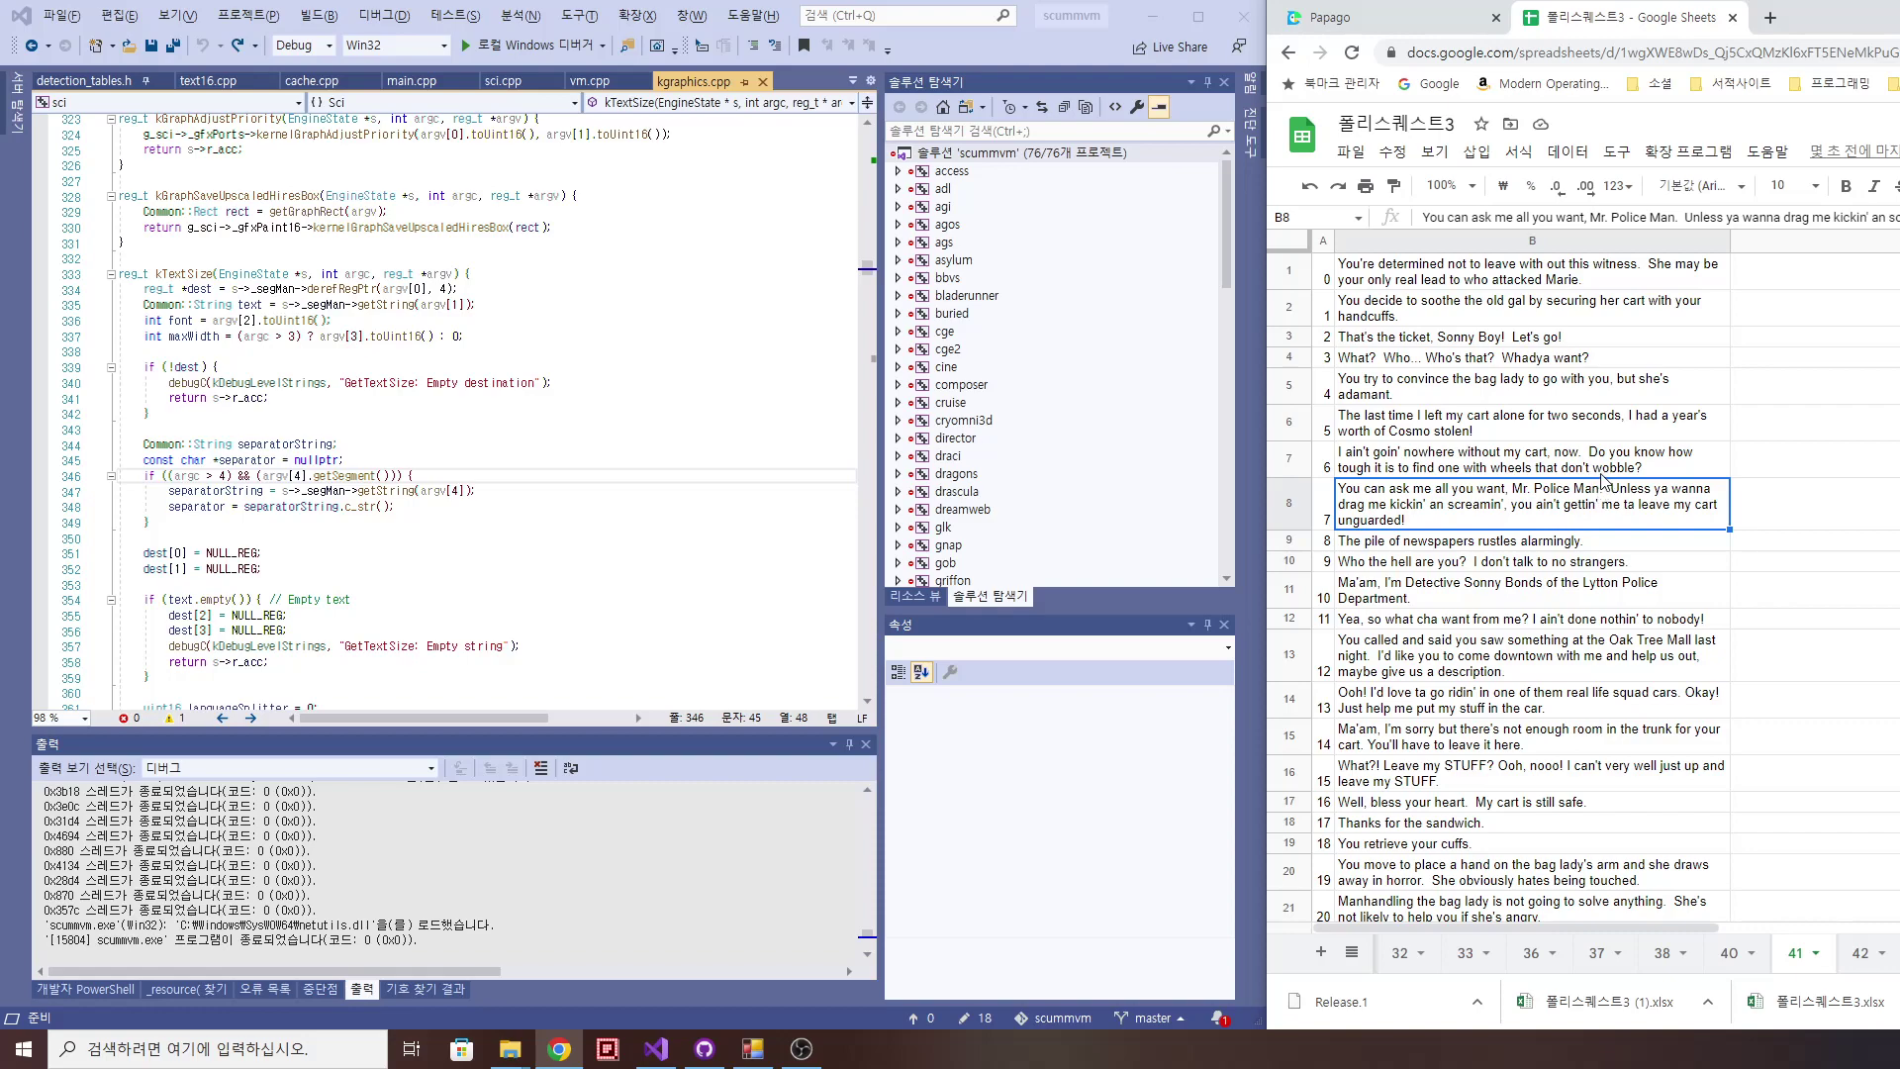
left_click(1603, 474)
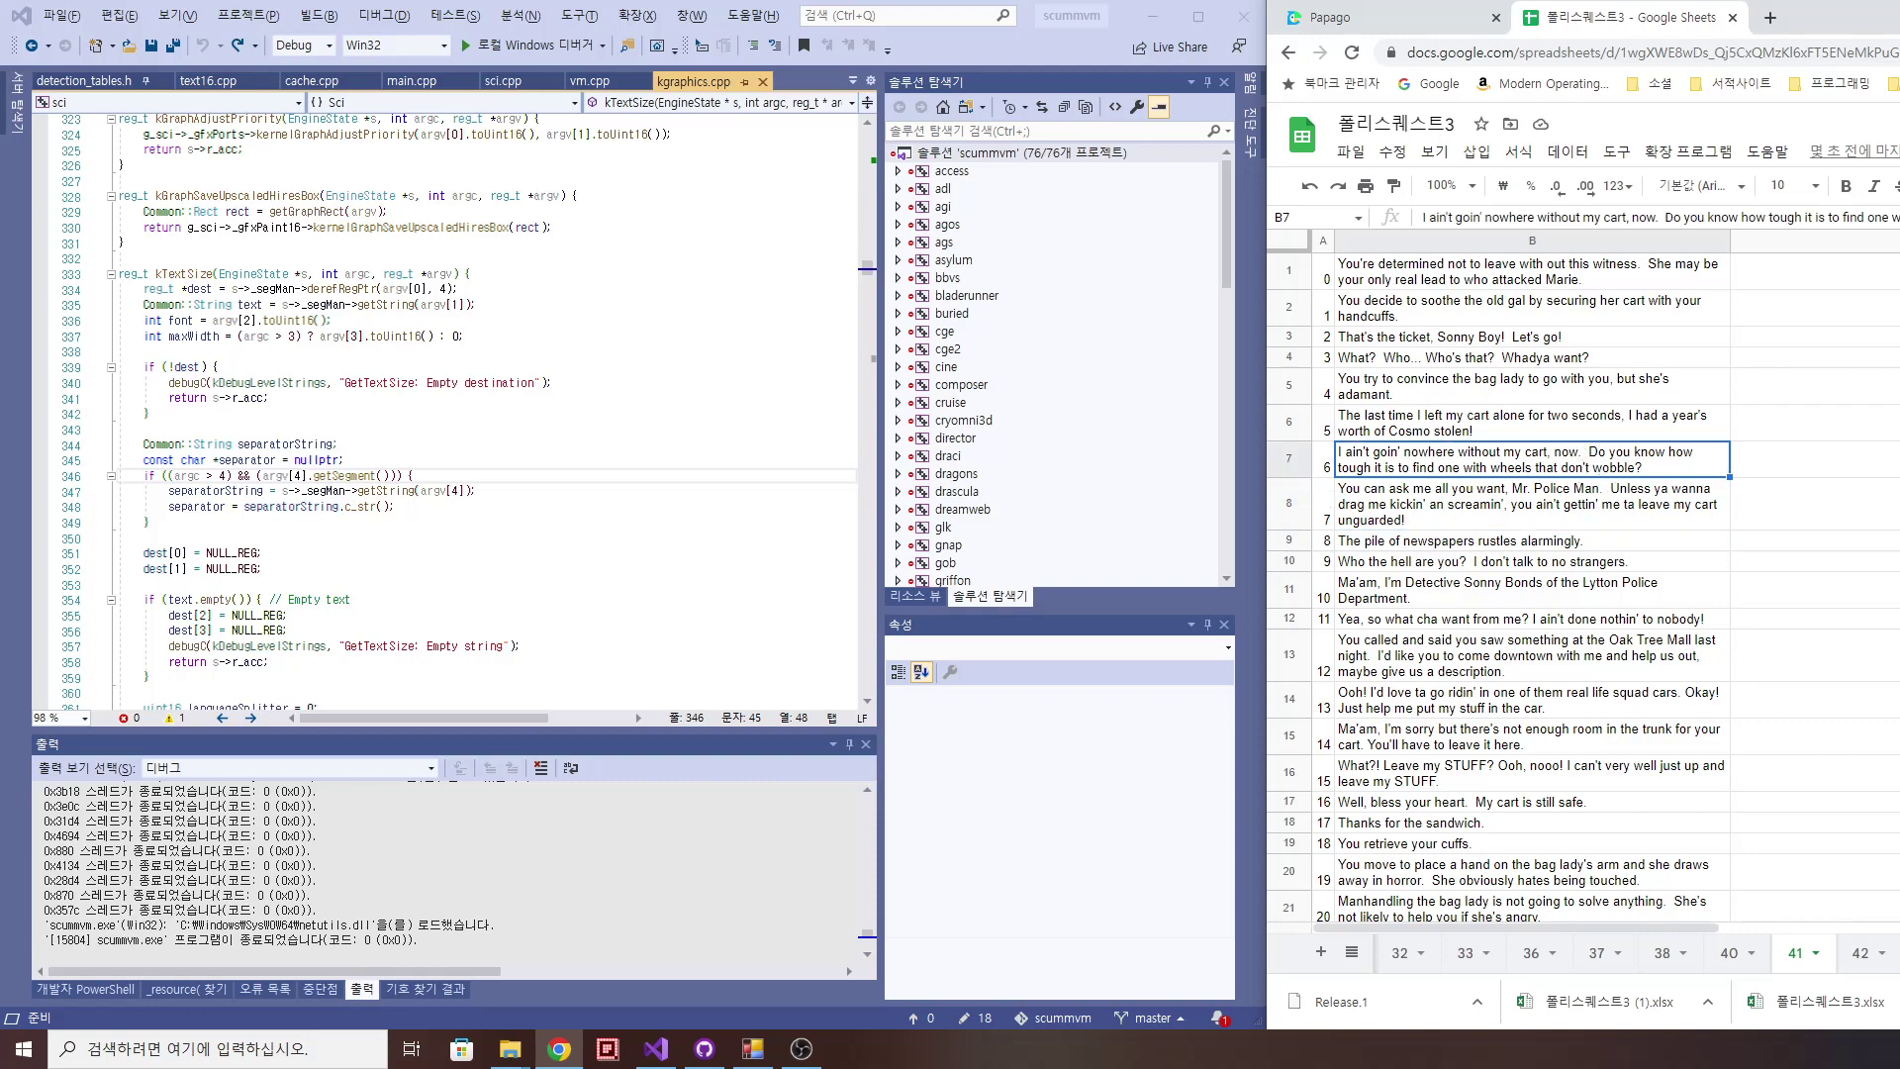
Step: Open the five-line courtroom text sheet, fit columns A and B to their contents and widen column C
scroll(1623, 953, "right", 5)
left_click(1897, 953)
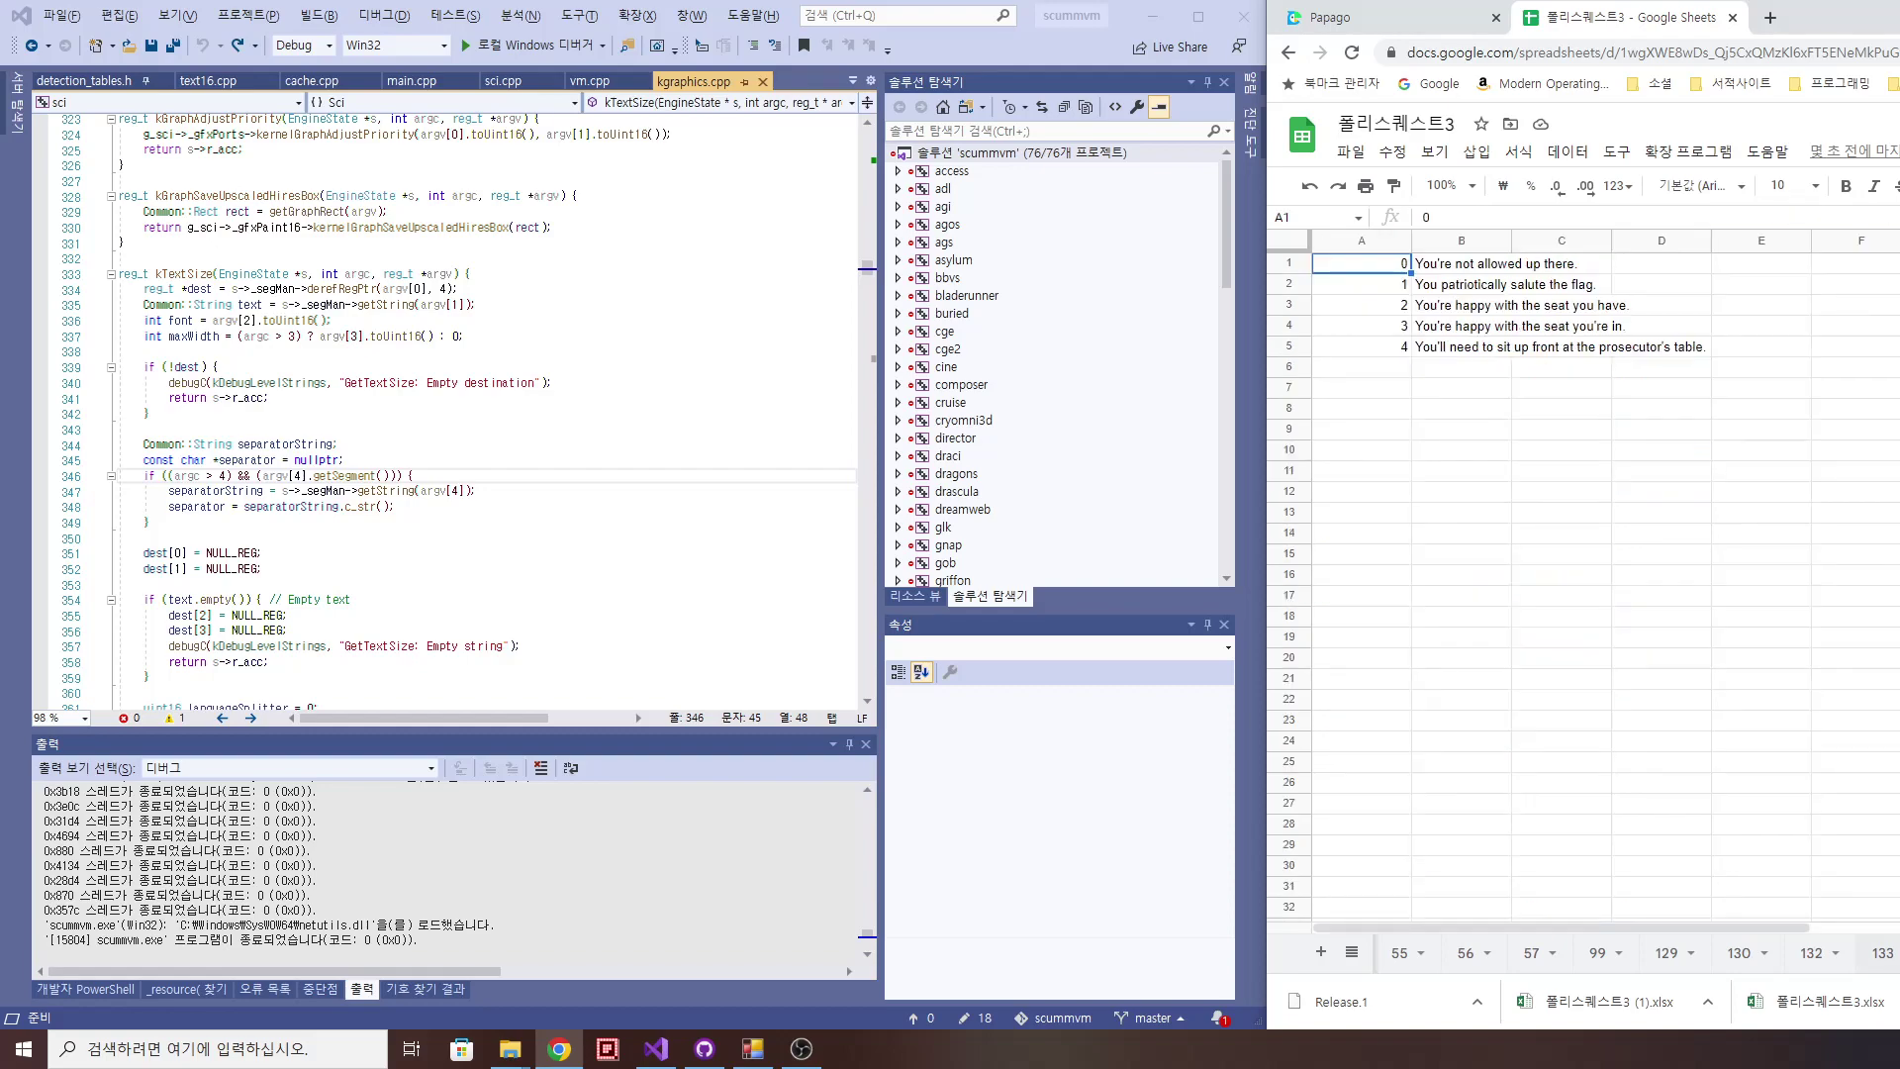
double_click(1411, 238)
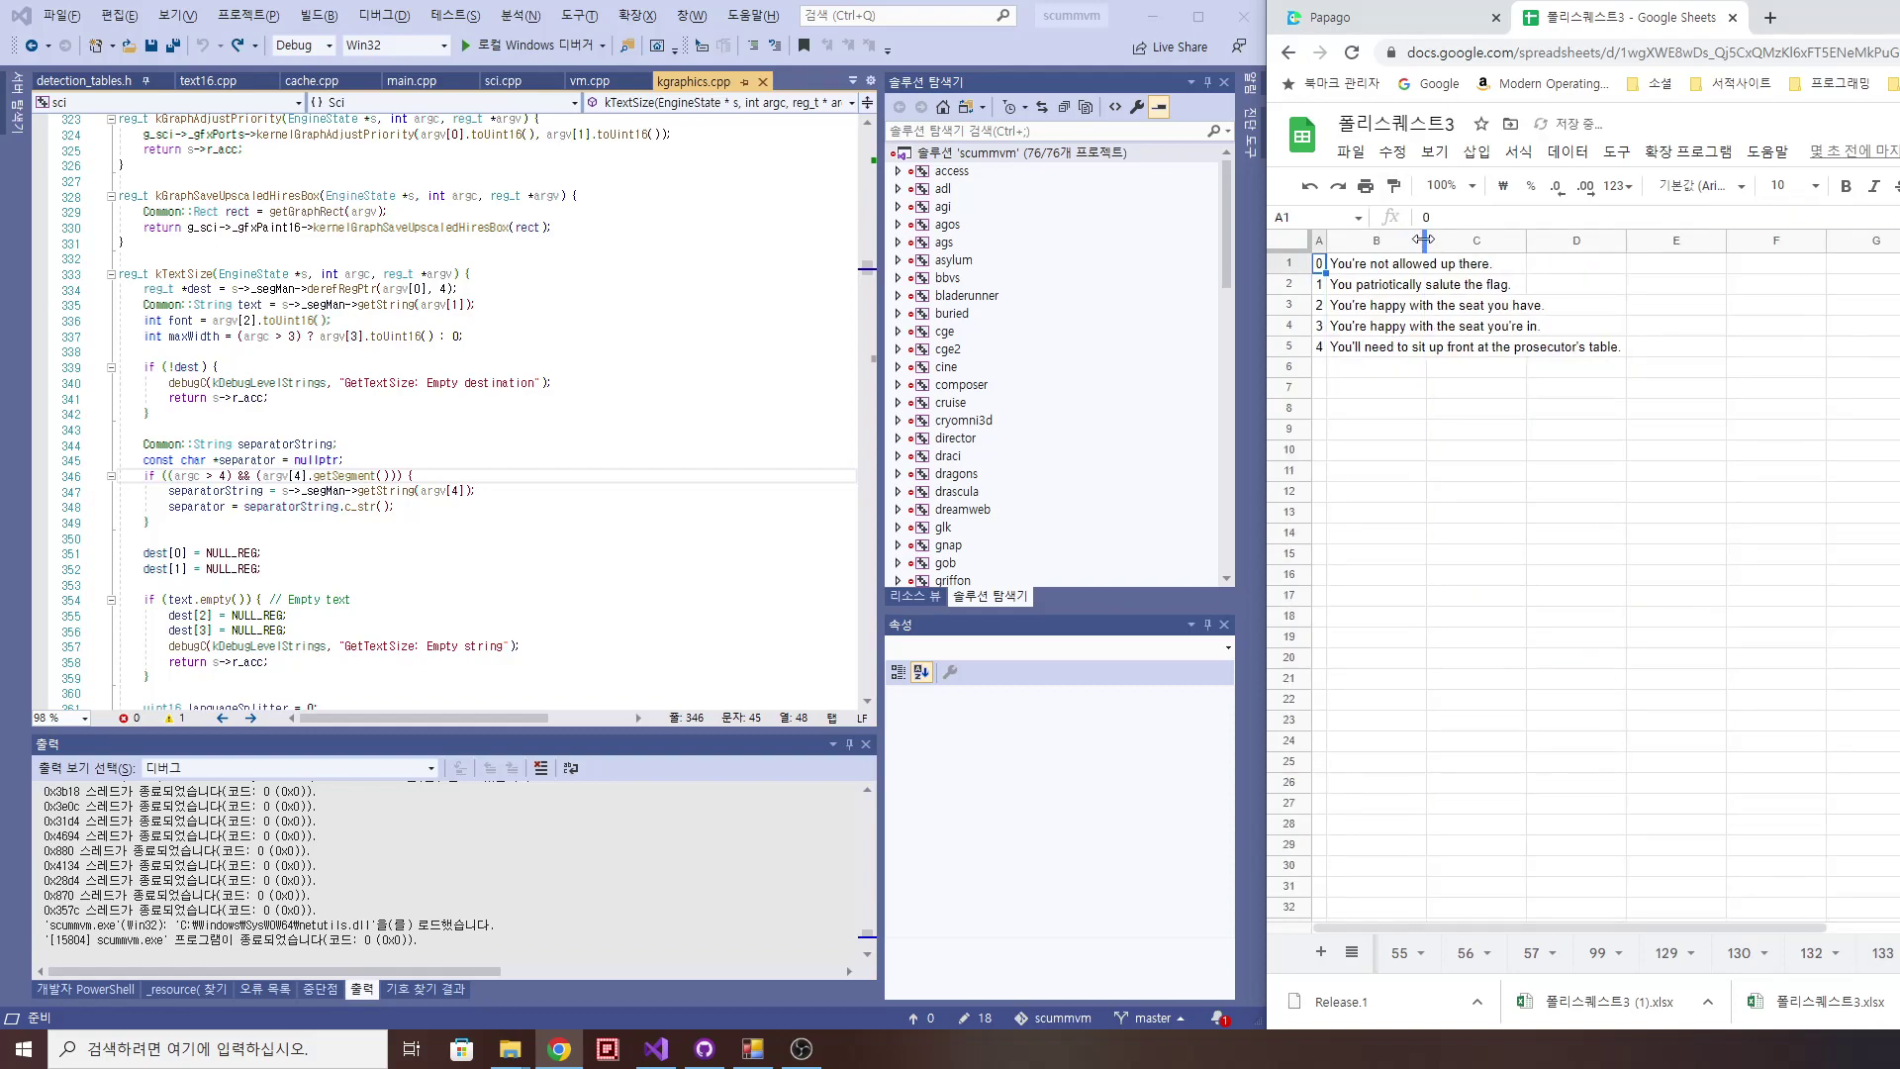
double_click(1424, 239)
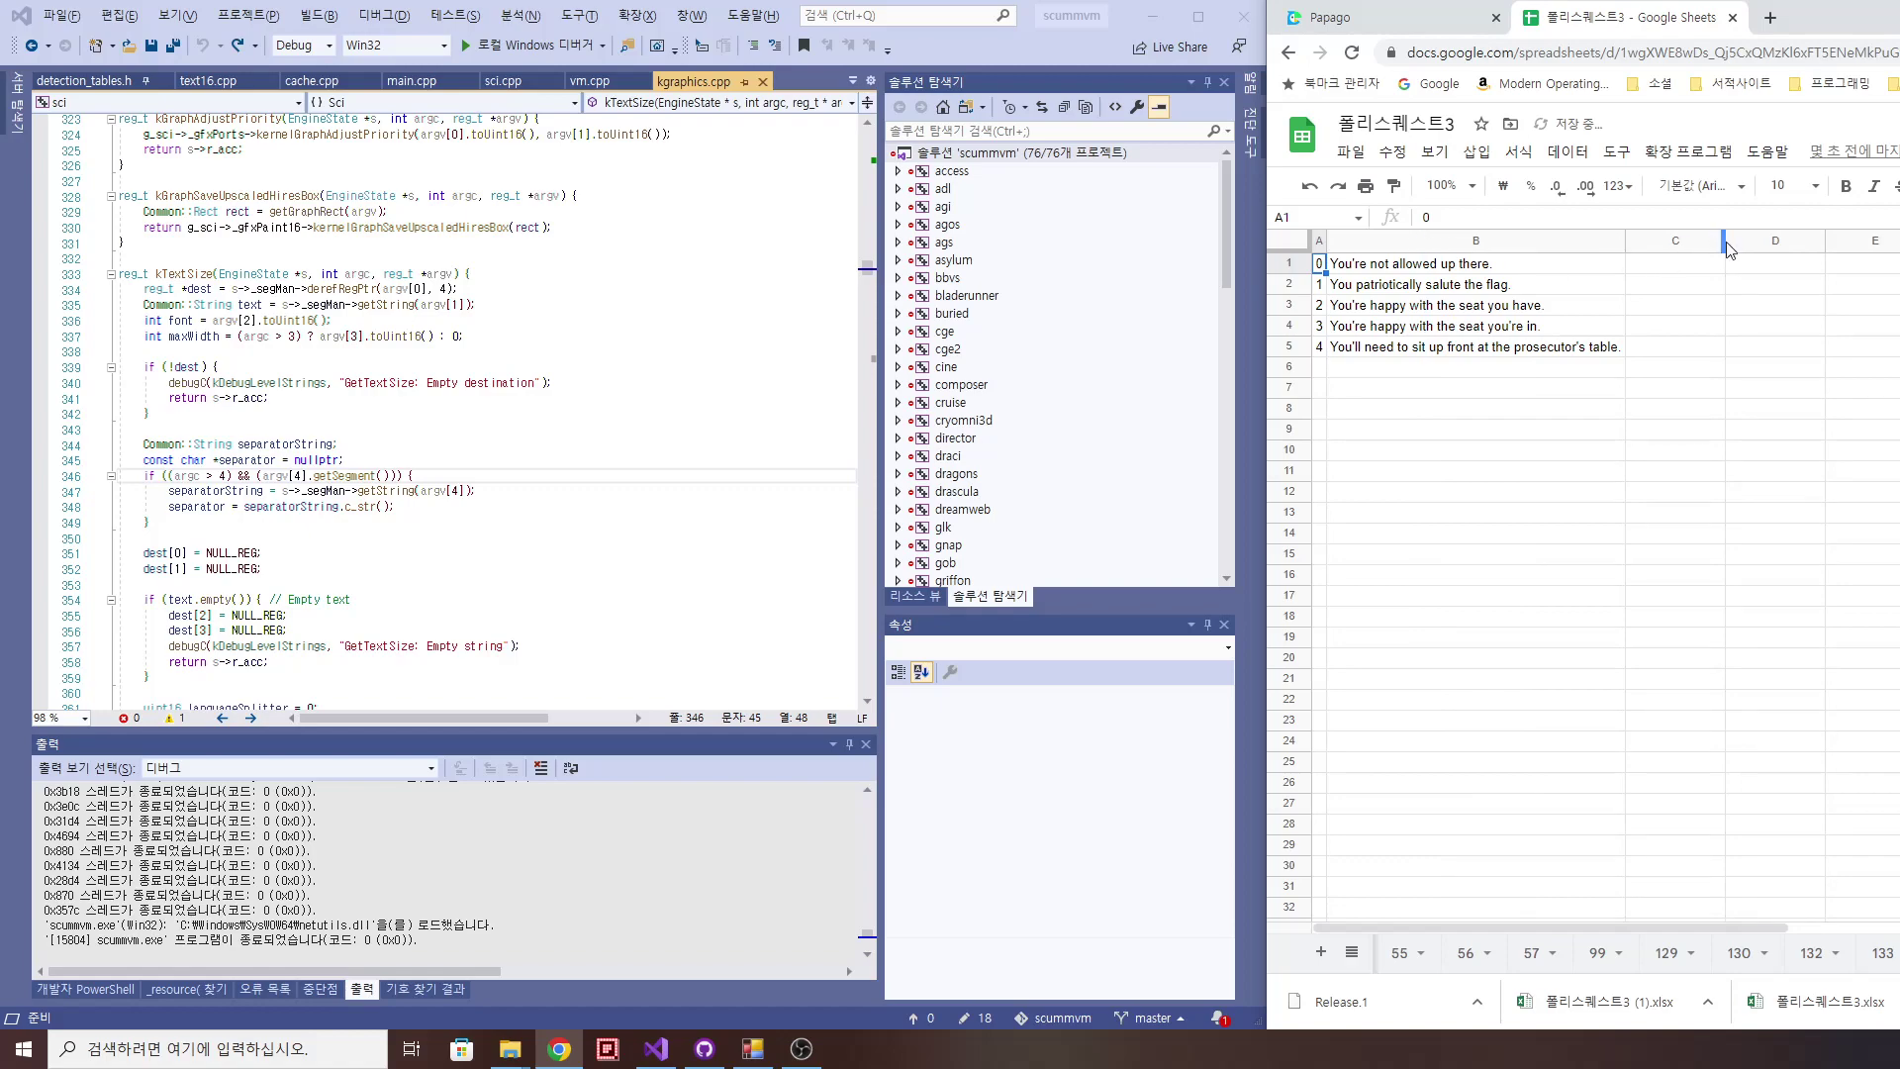
left_click_drag(1725, 241, 1899, 240)
left_click(1413, 348)
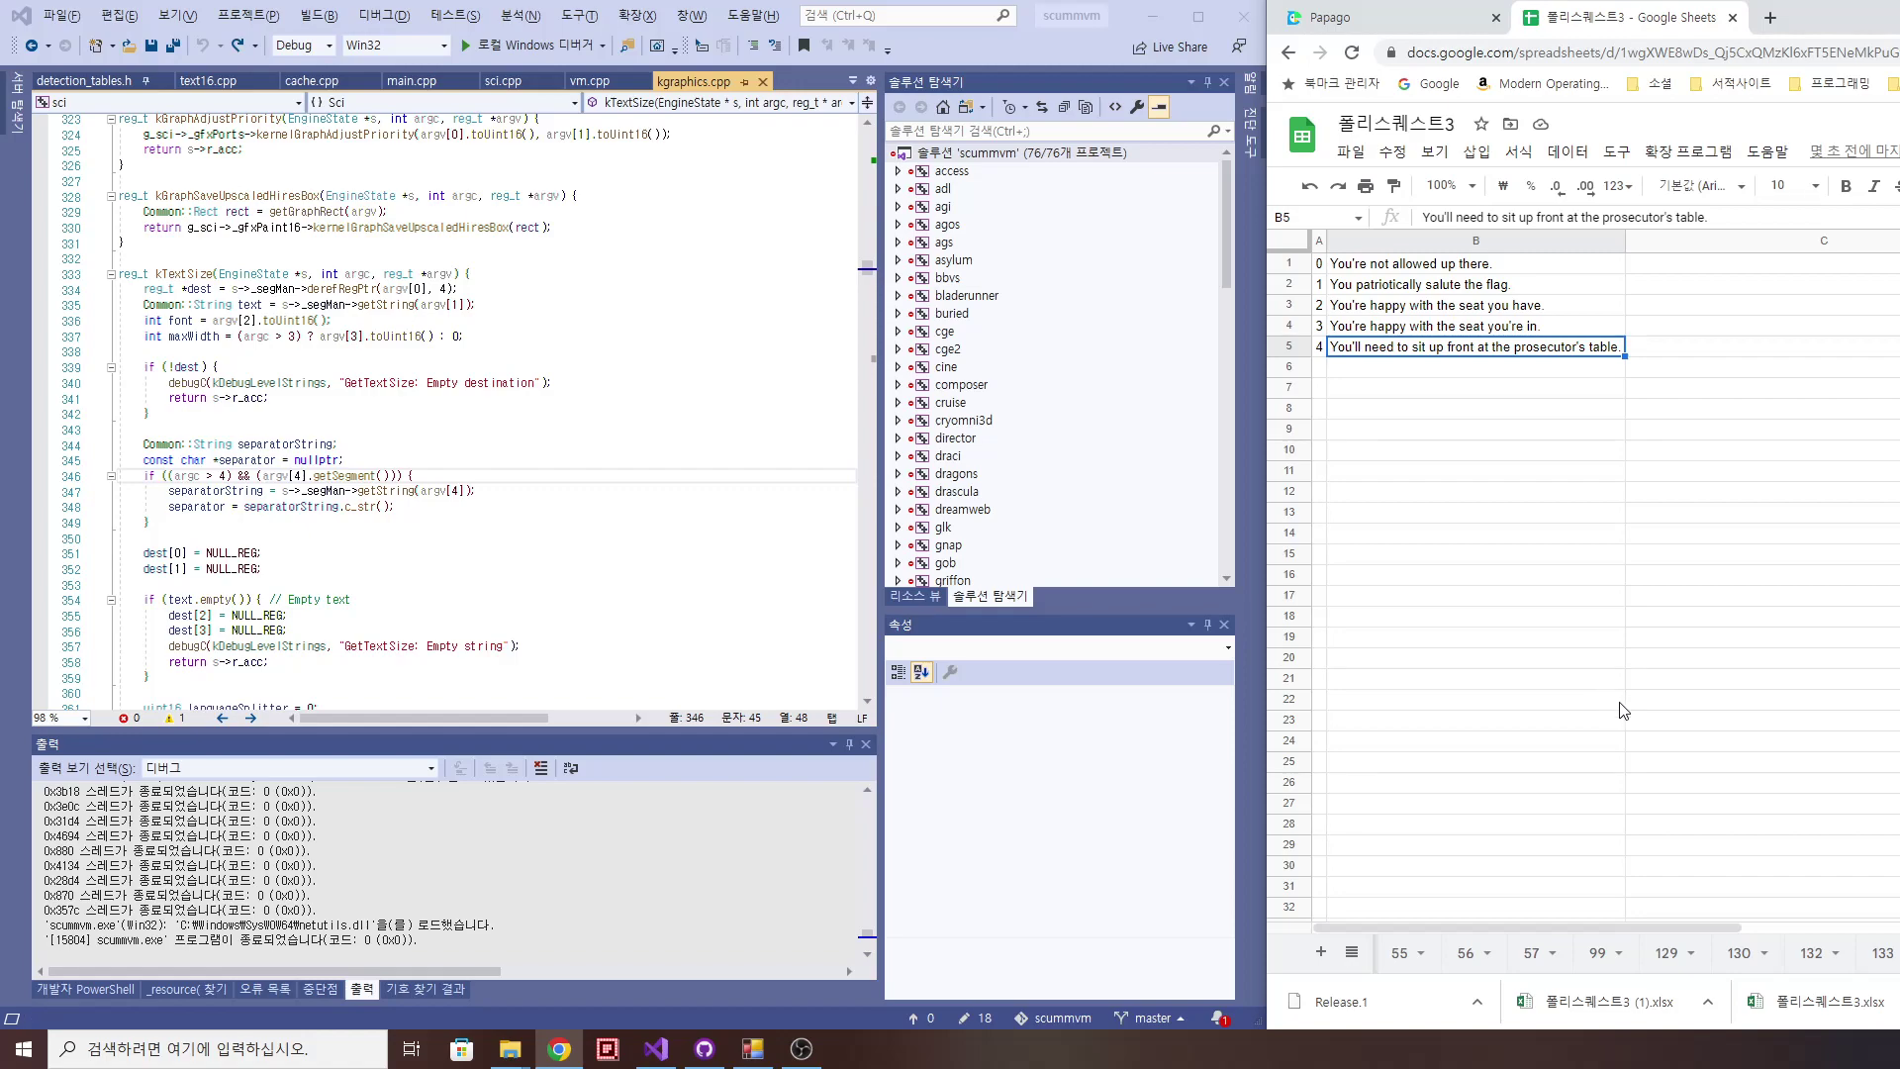
Step: On sheet 129, fit column A to its contents and widen column B for the text lines
left_click(1671, 955)
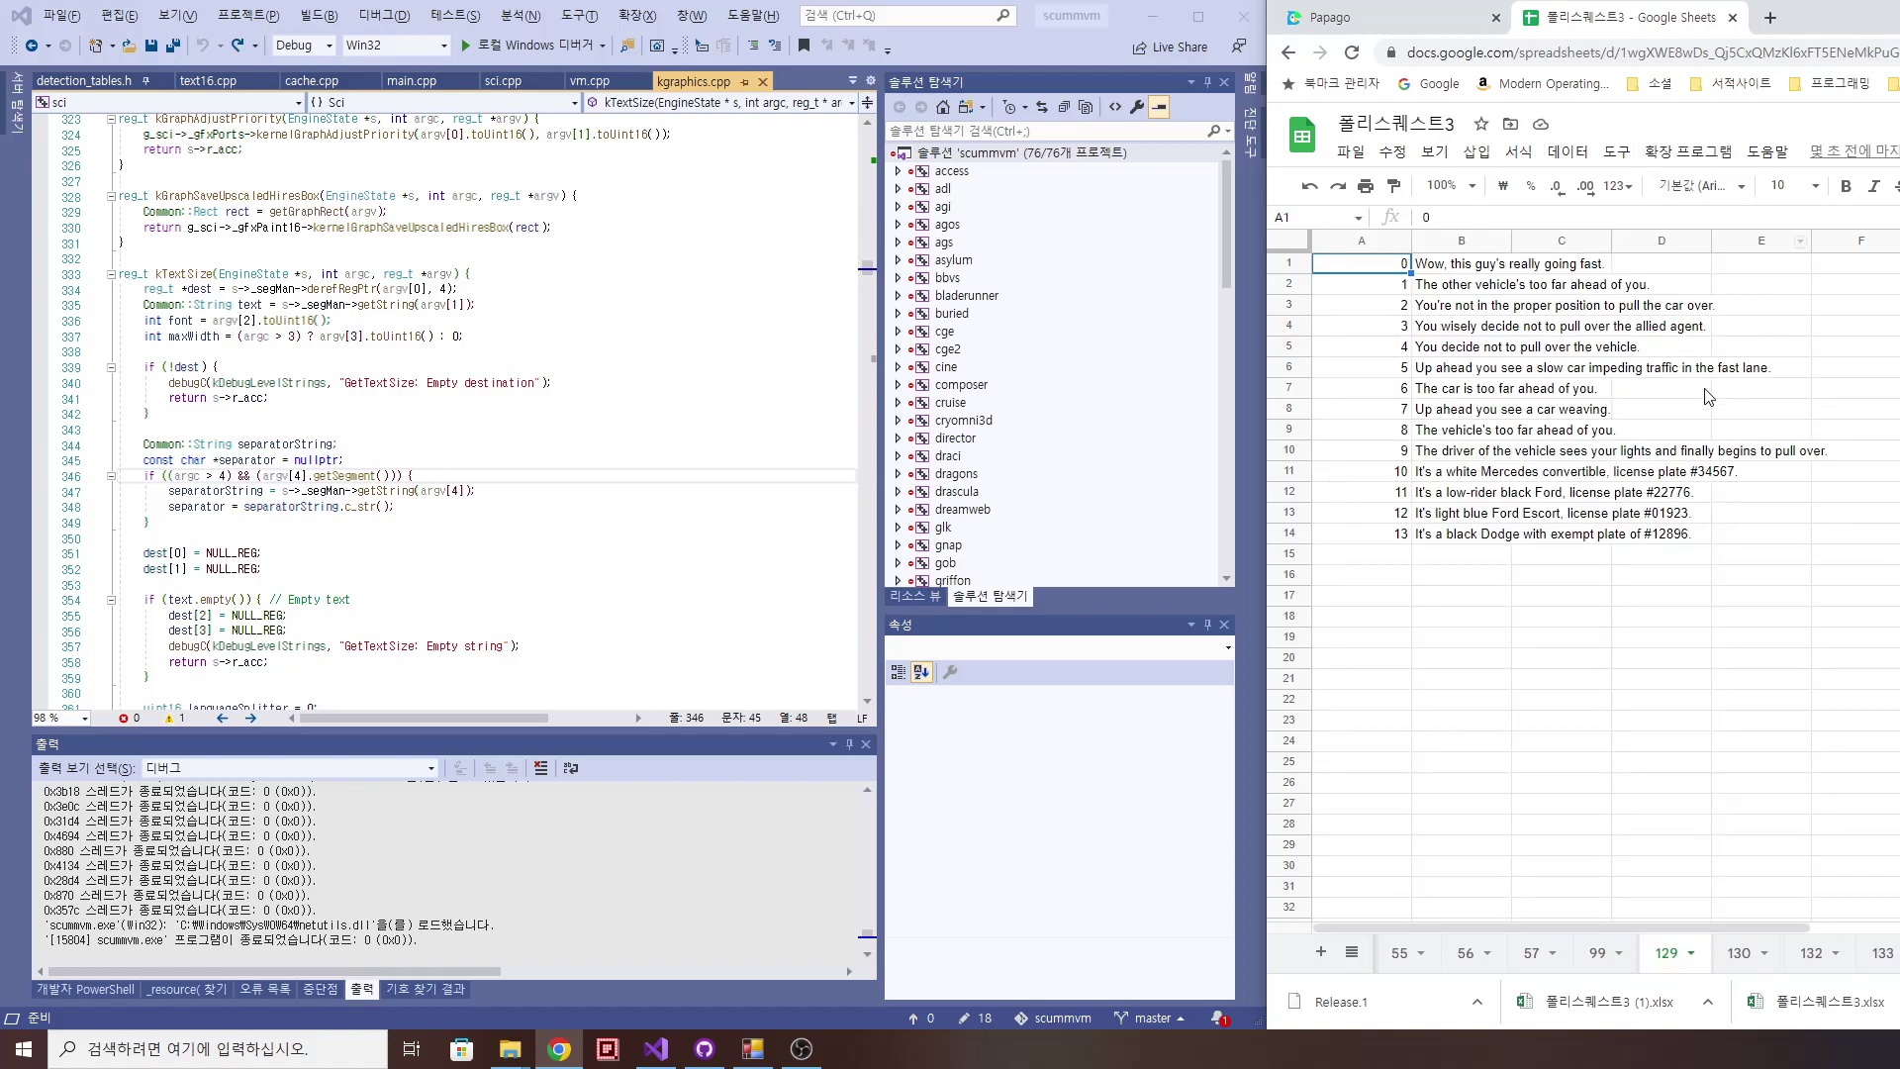
left_click_drag(1412, 239, 1603, 257)
double_click(1411, 240)
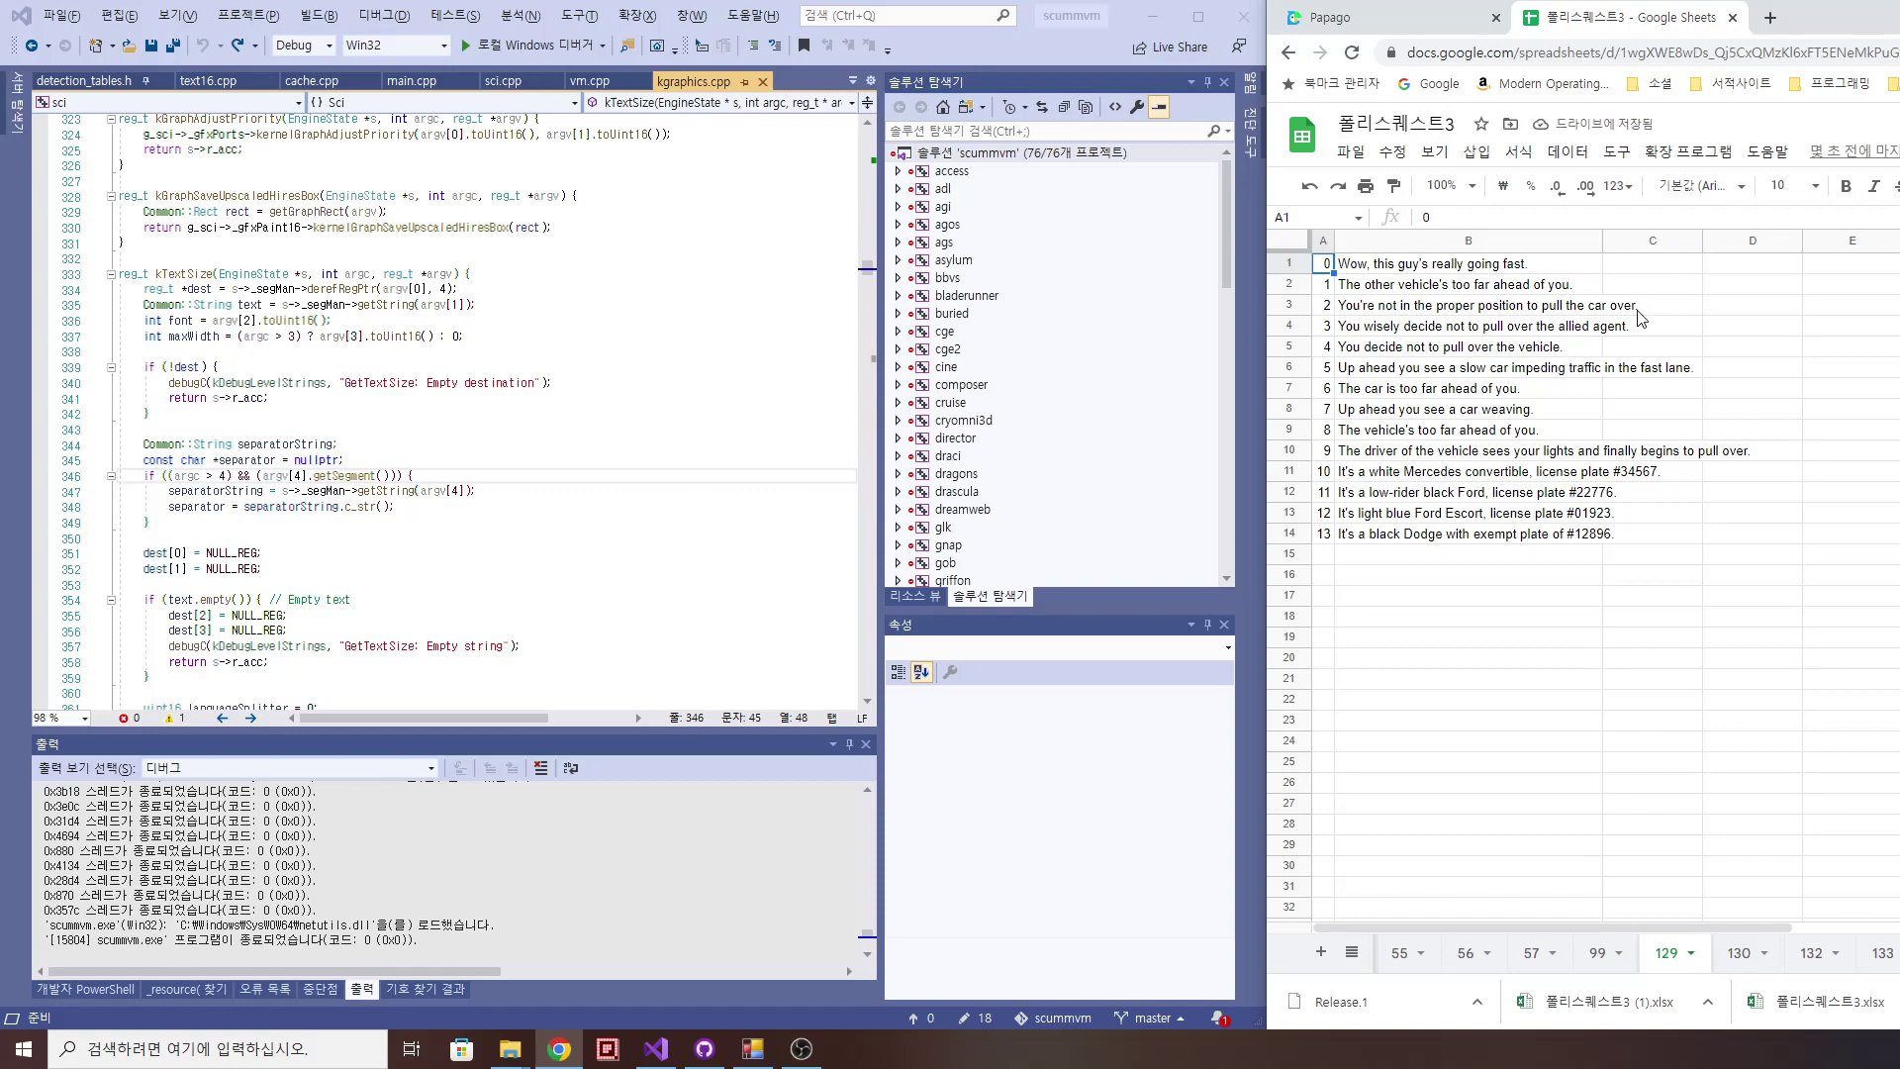
Step: Apply text wrapping to column B on sheet 129 and widen columns C and B
left_click(1524, 240)
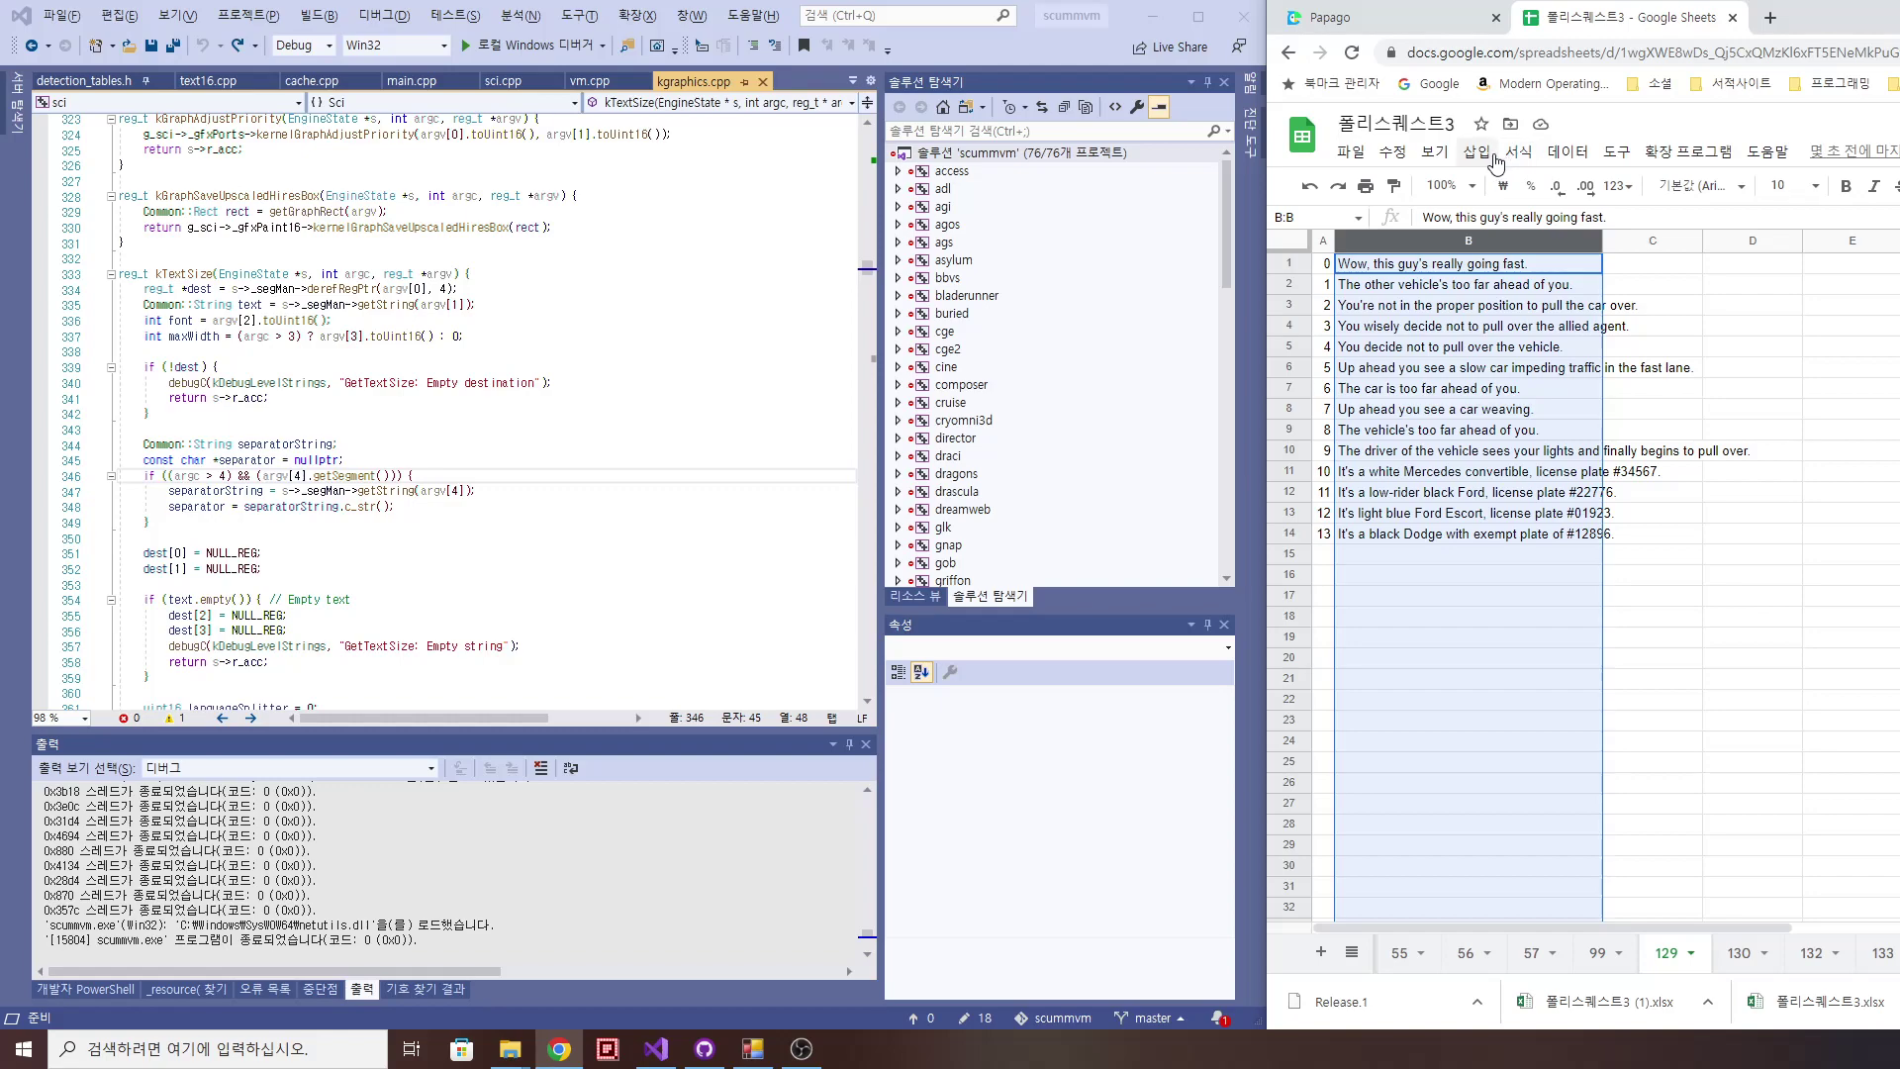
left_click(1476, 152)
mouse_move(1519, 152)
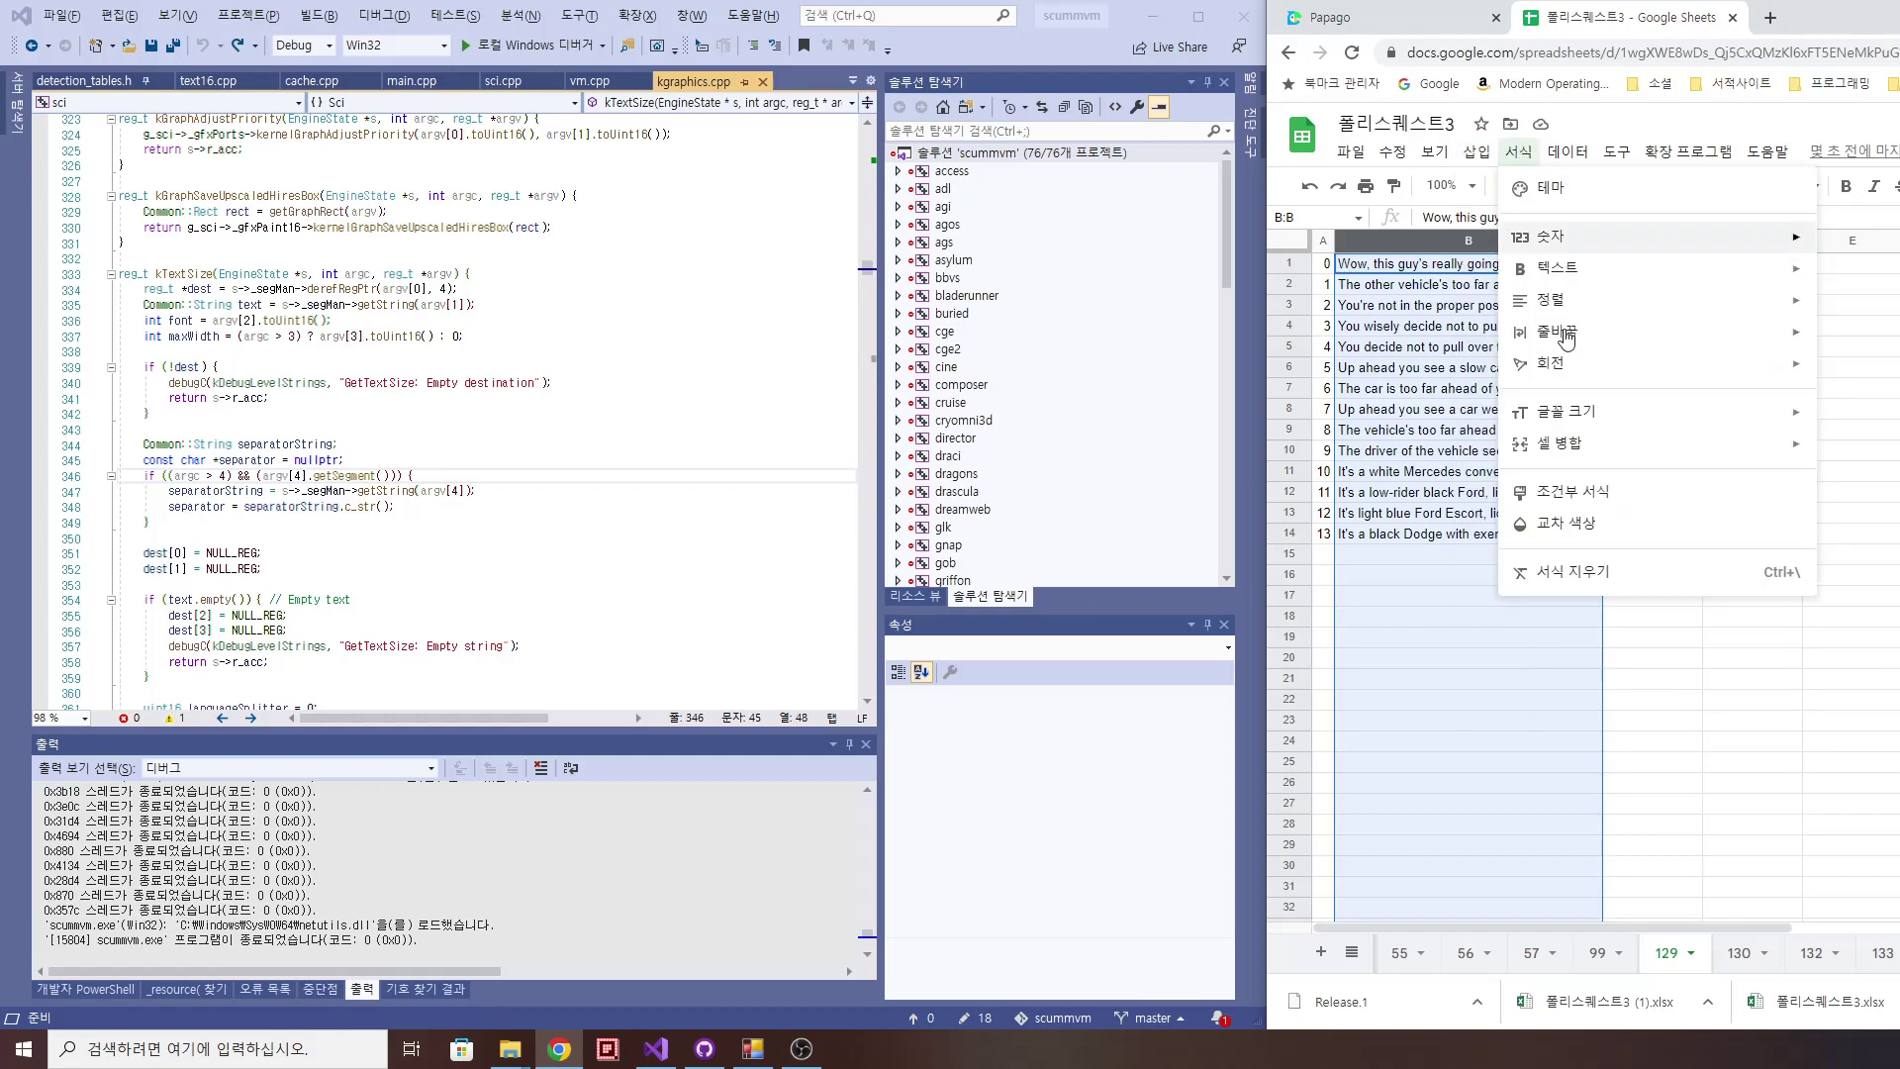
mouse_move(1551, 299)
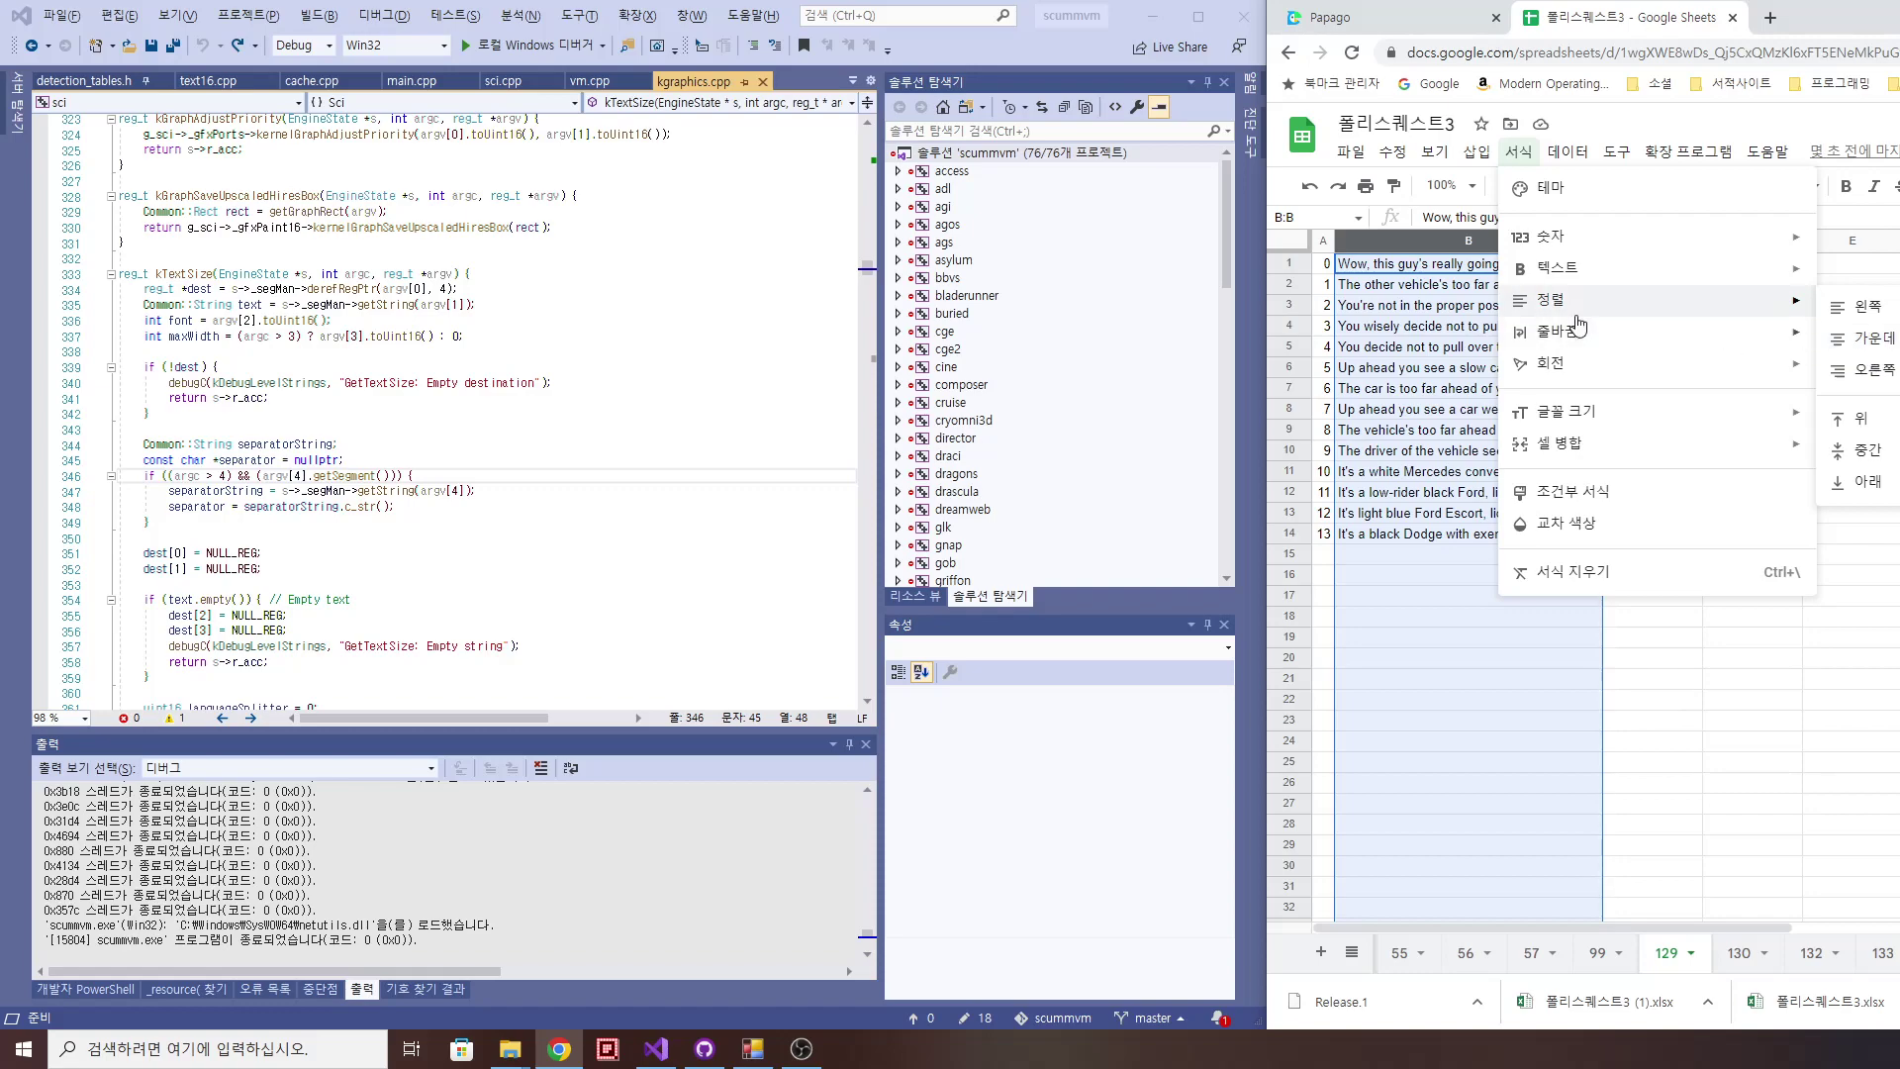
mouse_move(1584, 333)
left_click(1871, 374)
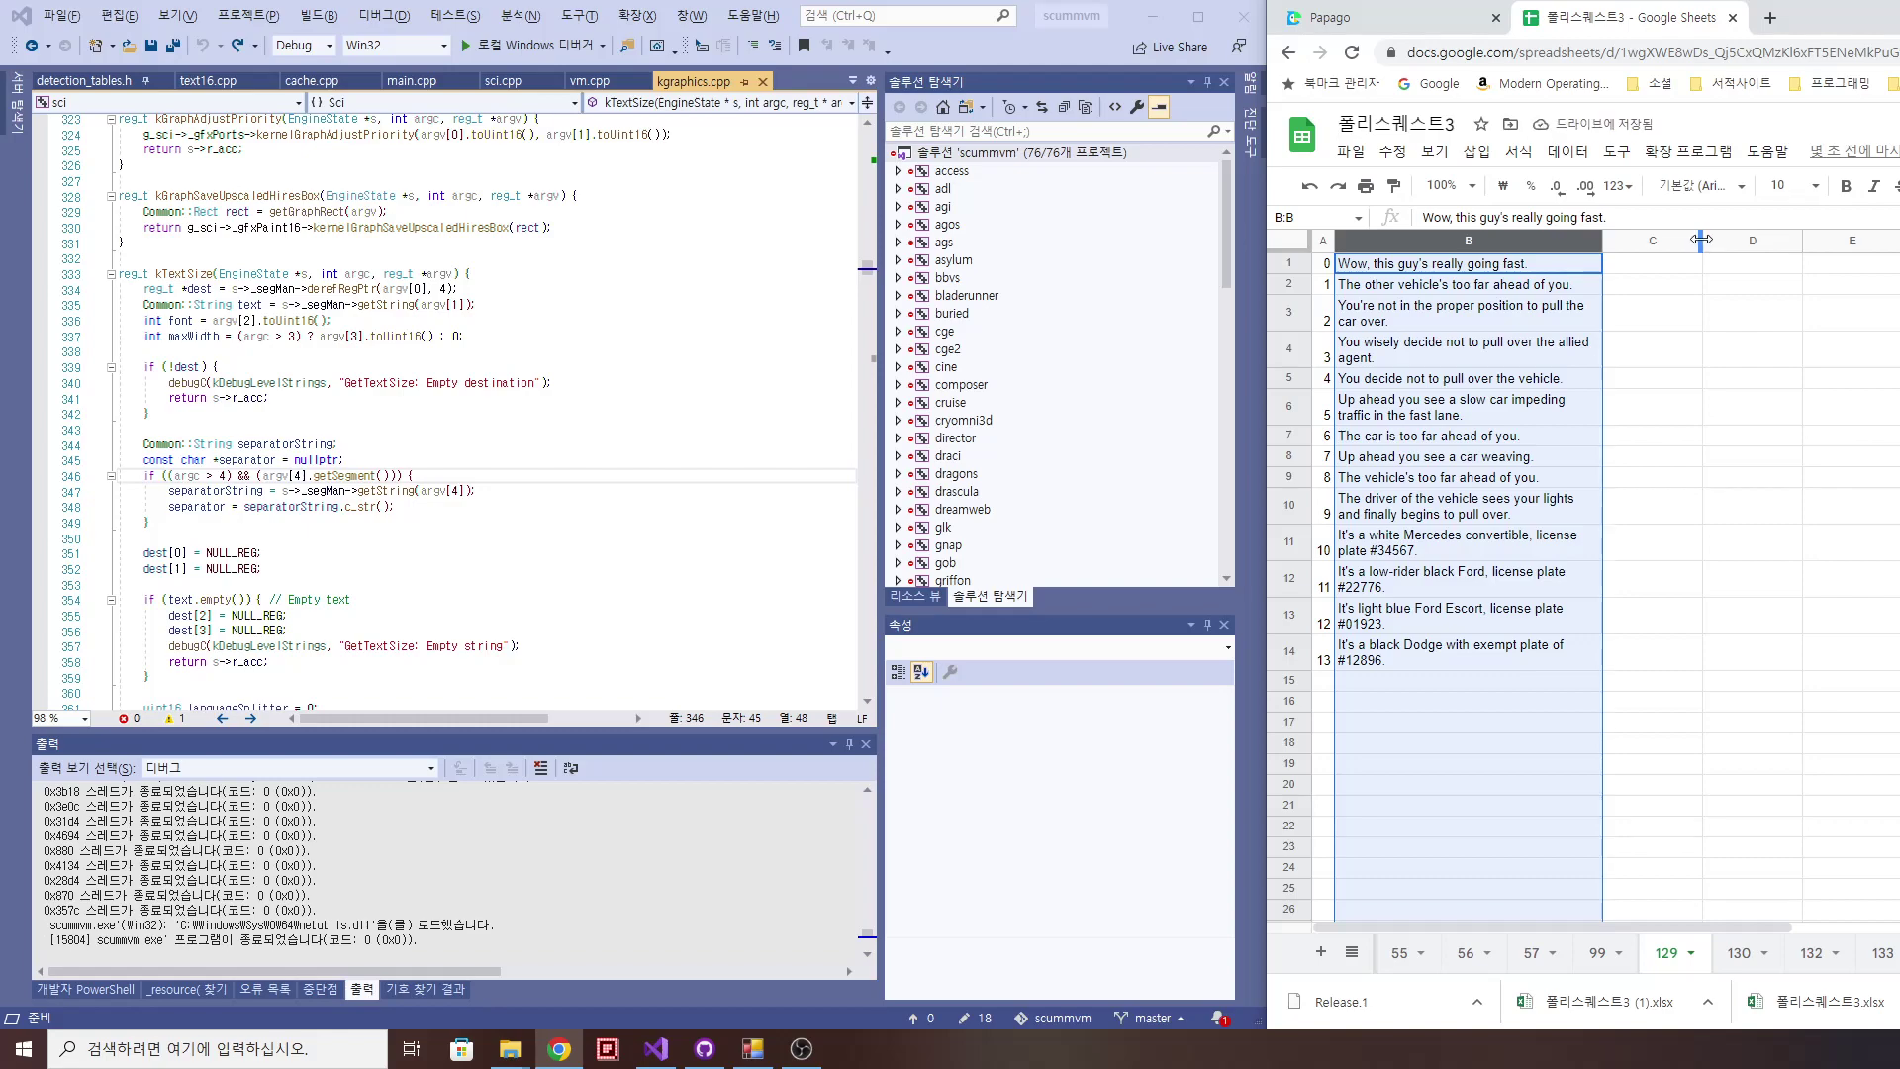
left_click_drag(1702, 241, 1899, 241)
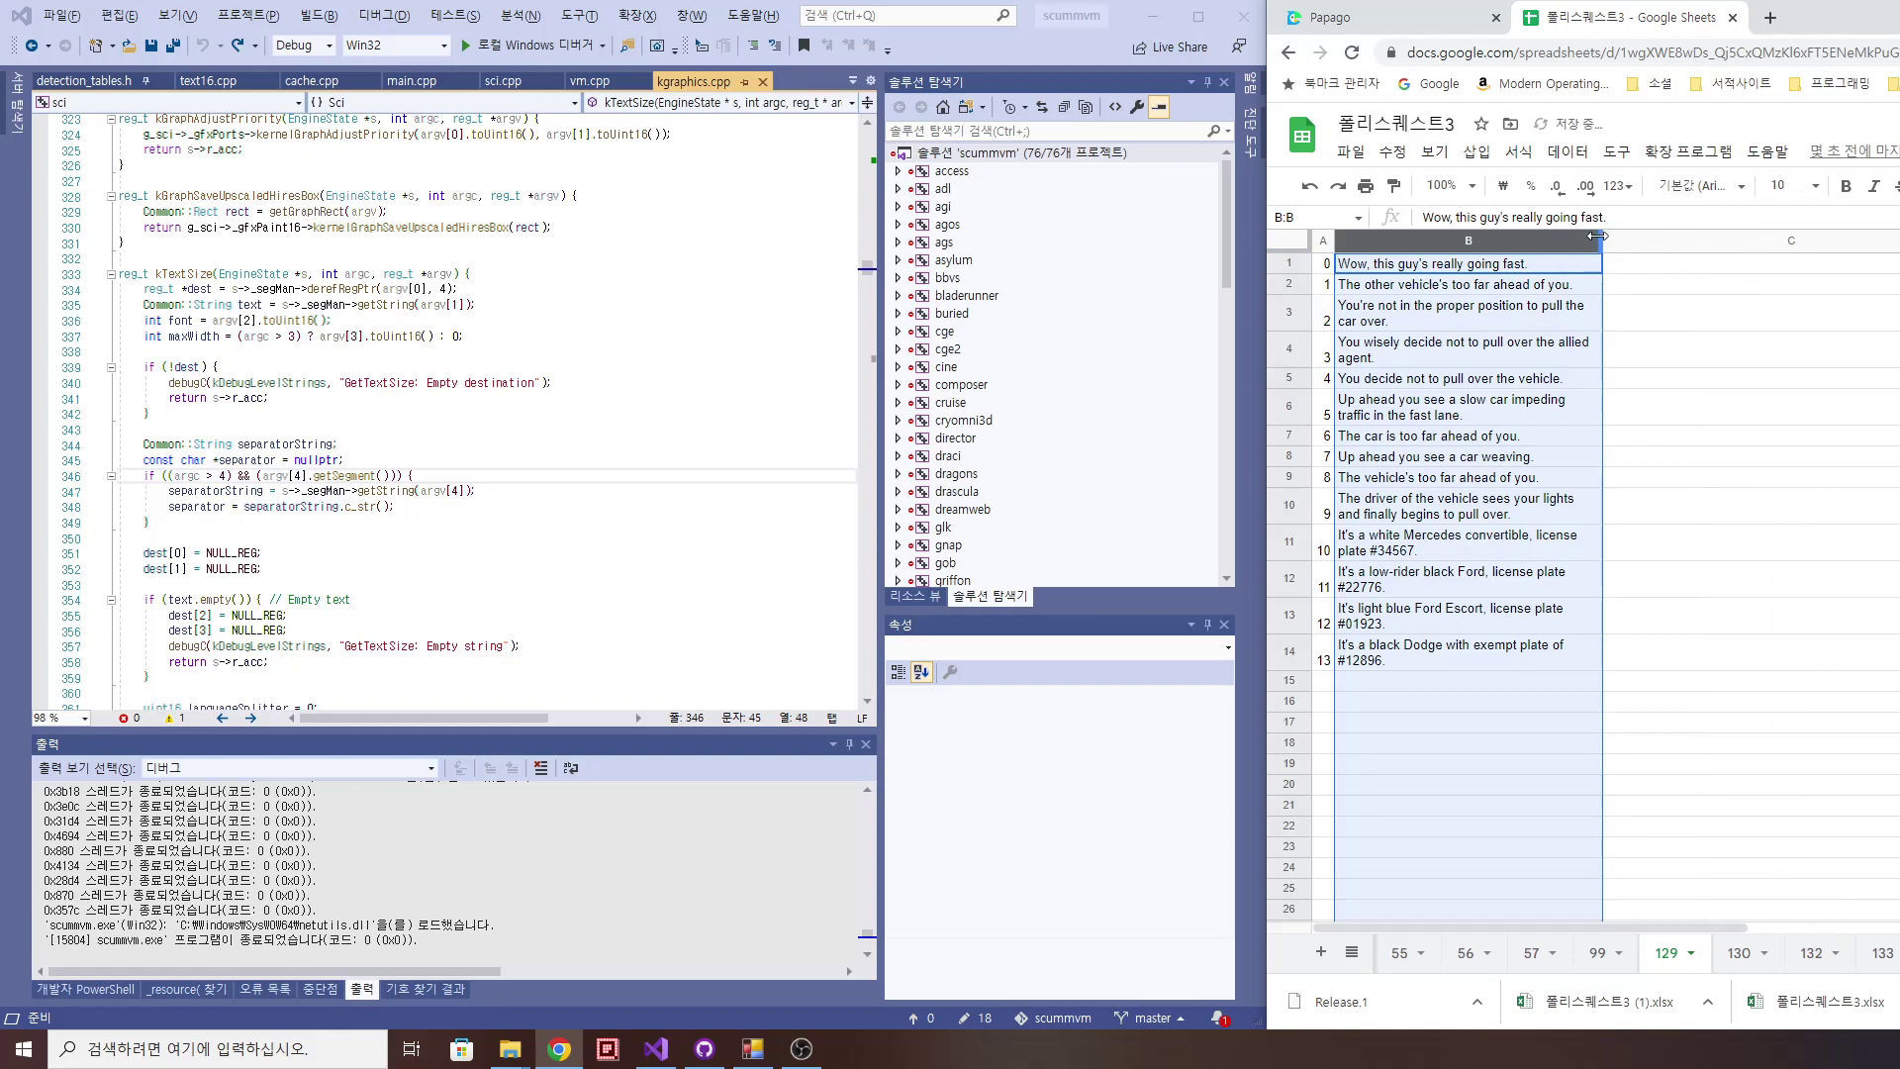
left_click_drag(1602, 241, 1695, 240)
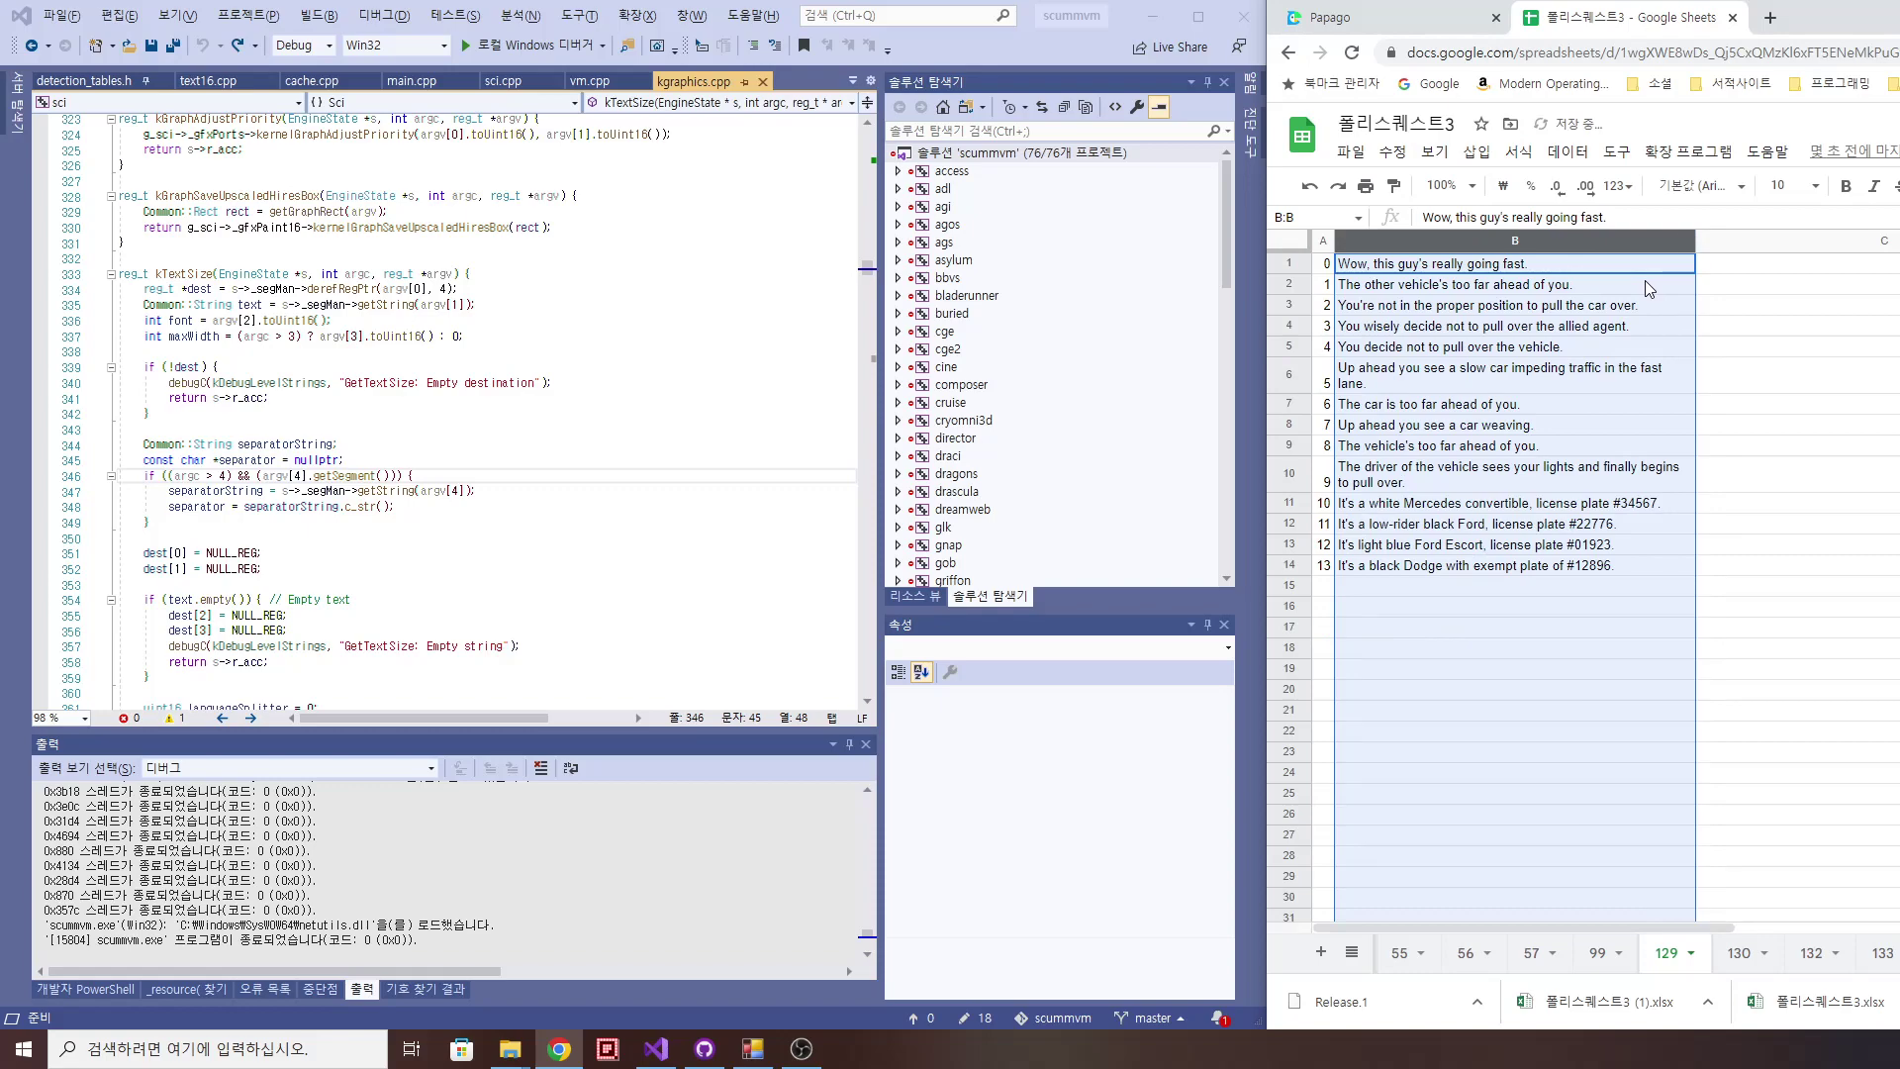
Step: Review the traffic stop lines in column B of sheet 129, including cells B7, B14, B13, B9 and B5
left_click(1573, 408)
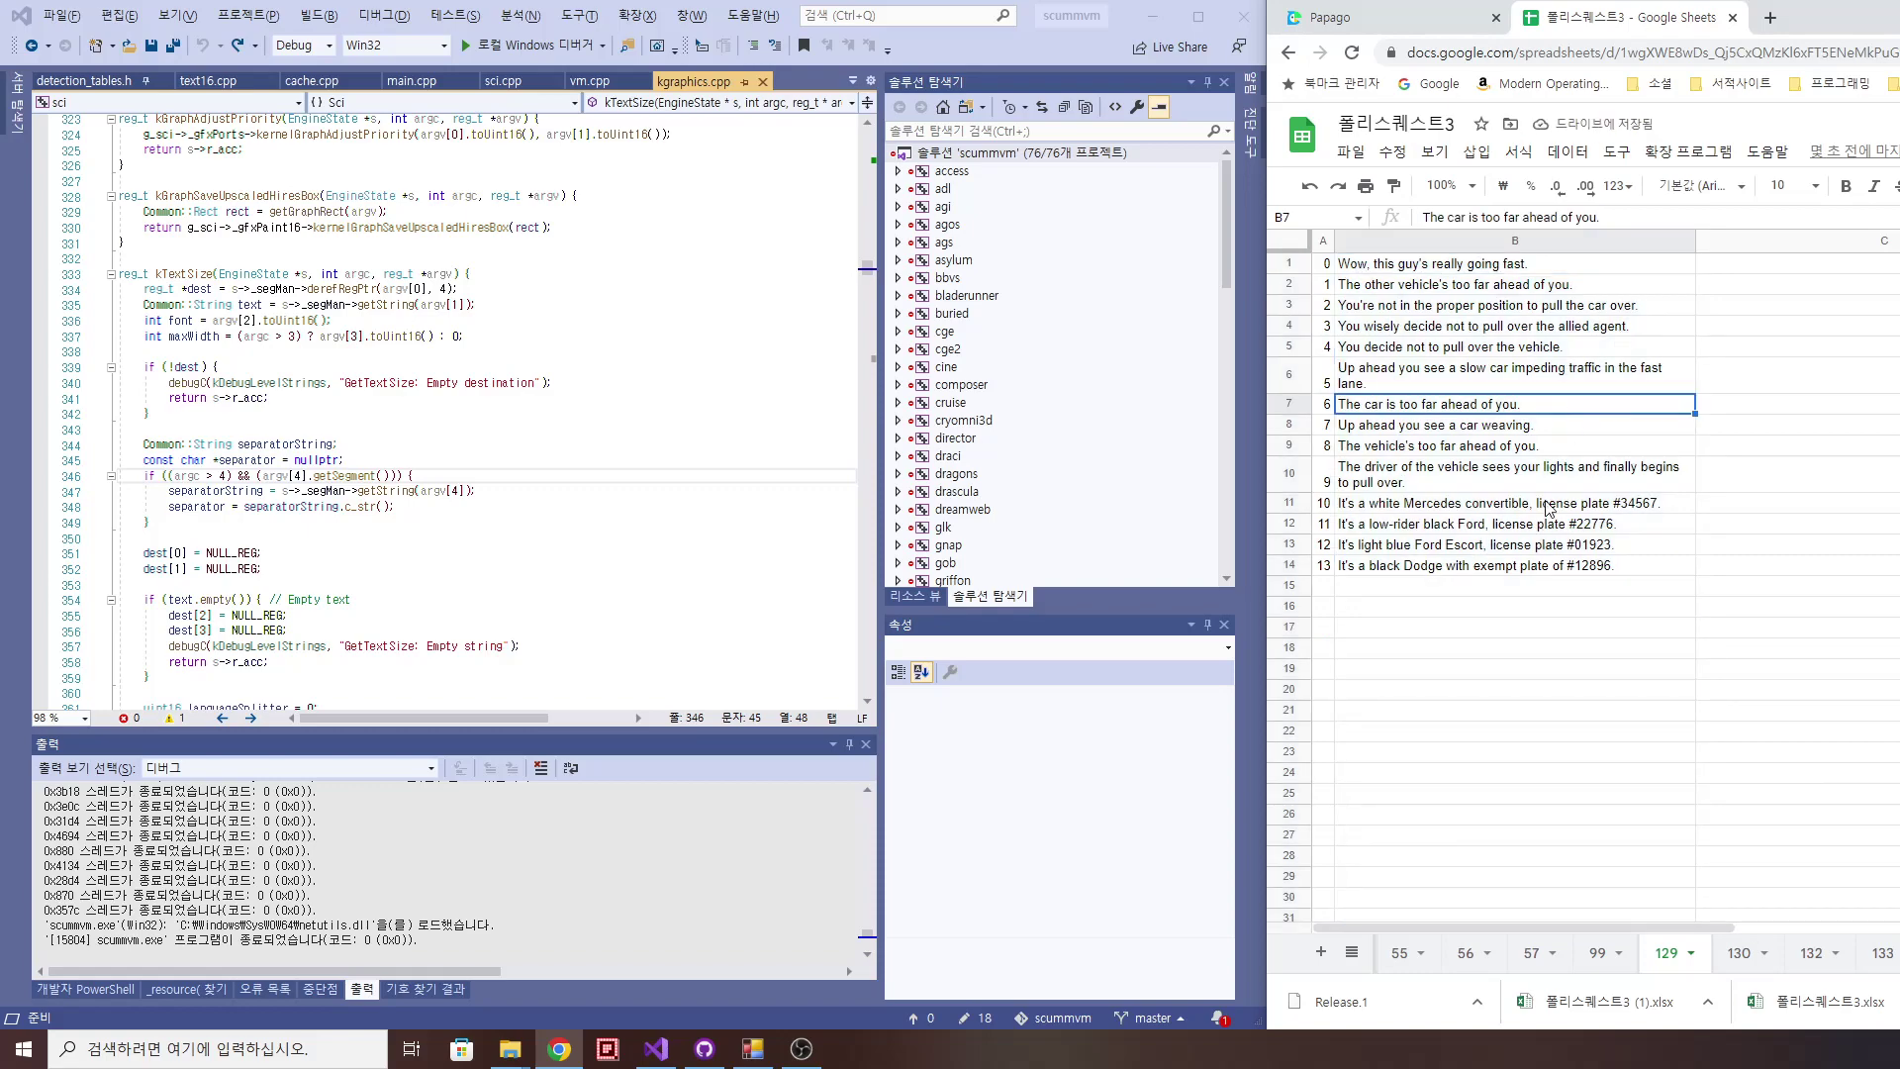
left_click(1502, 569)
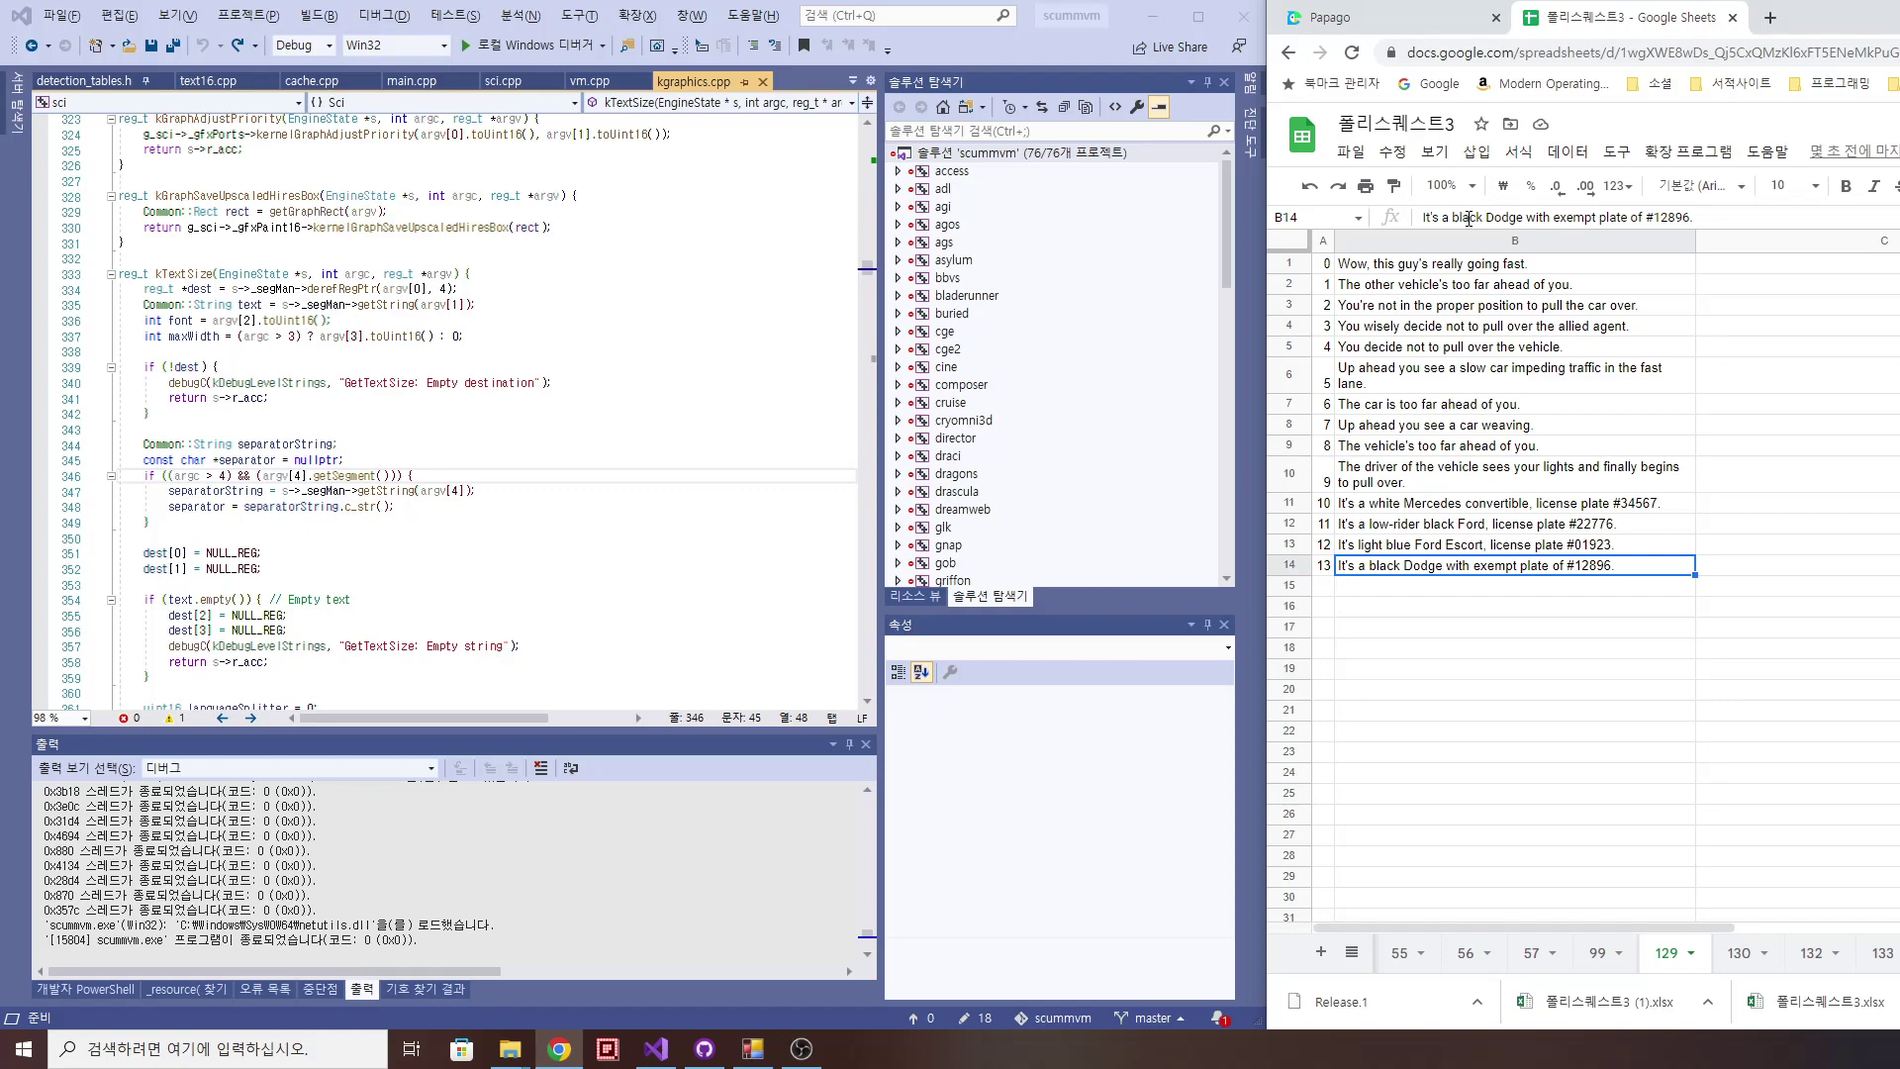
left_click(1497, 379)
left_click(1512, 485)
left_click(1510, 550)
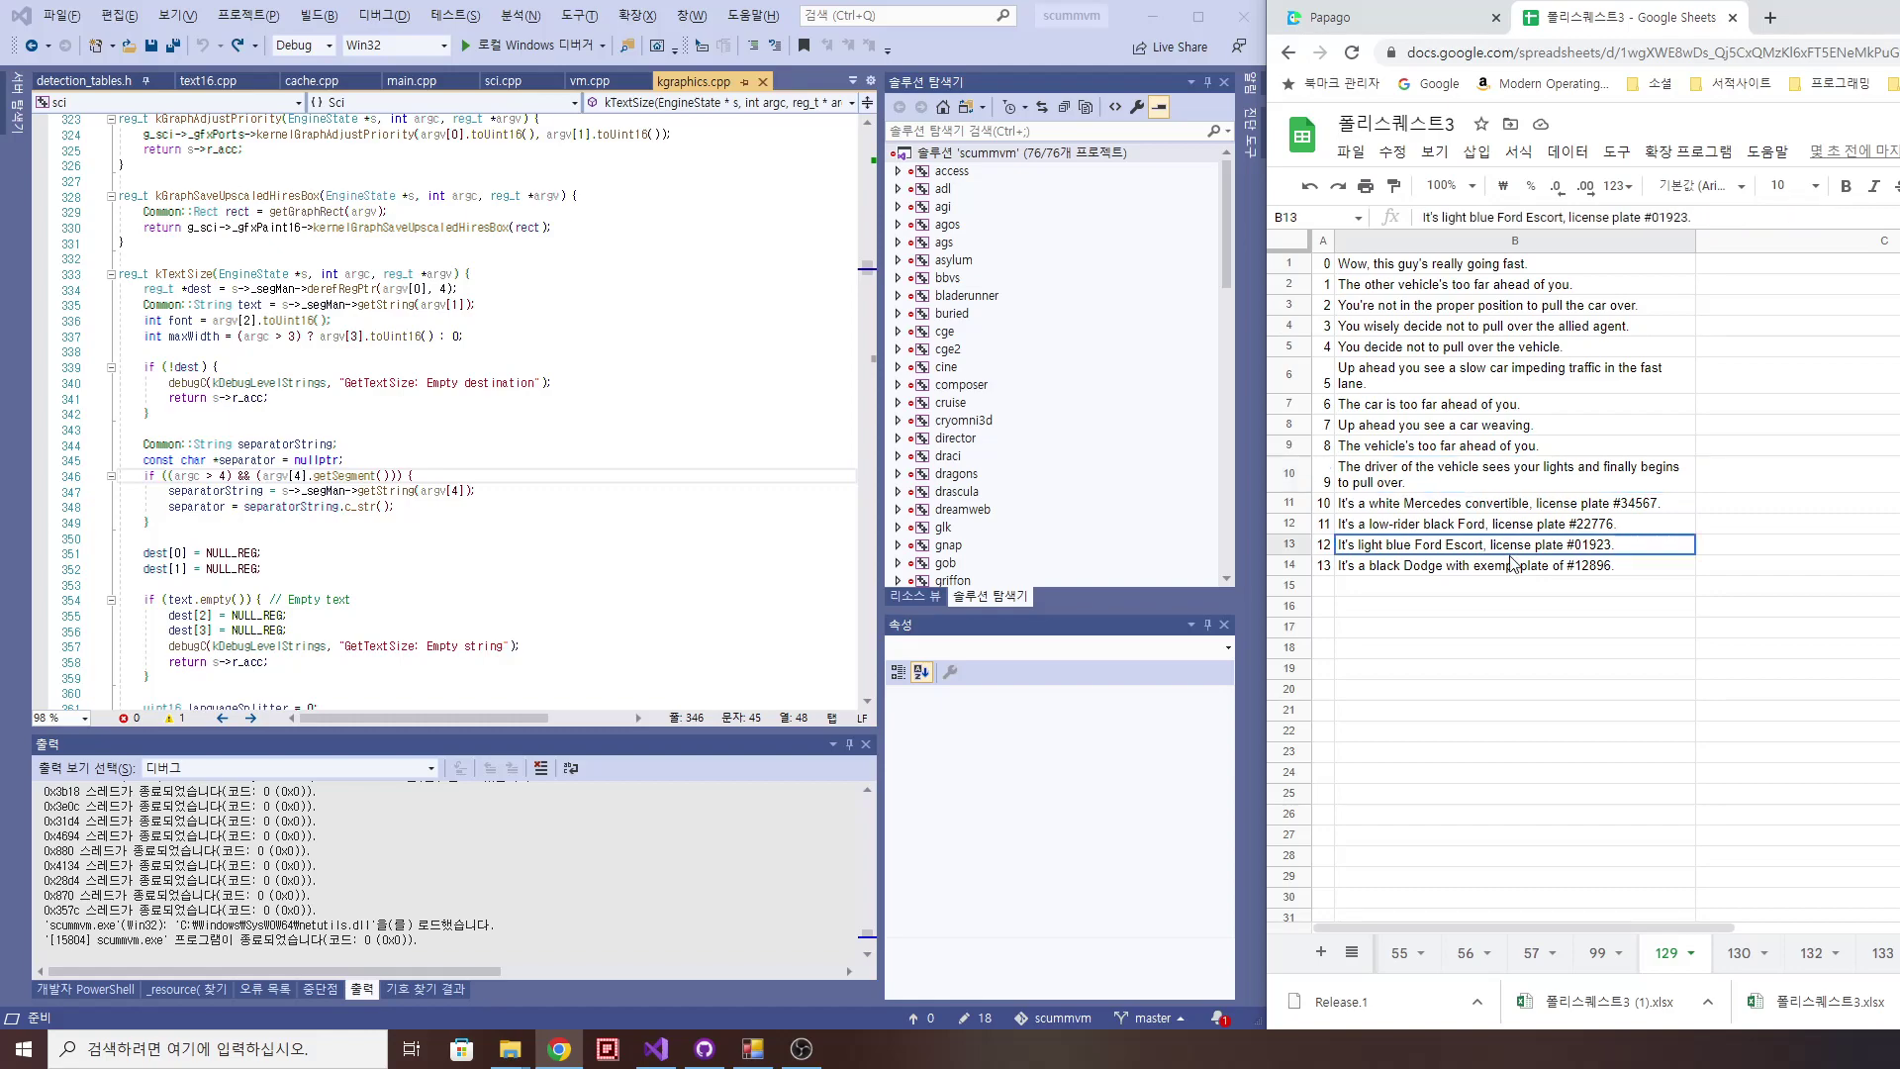
left_click(1499, 473)
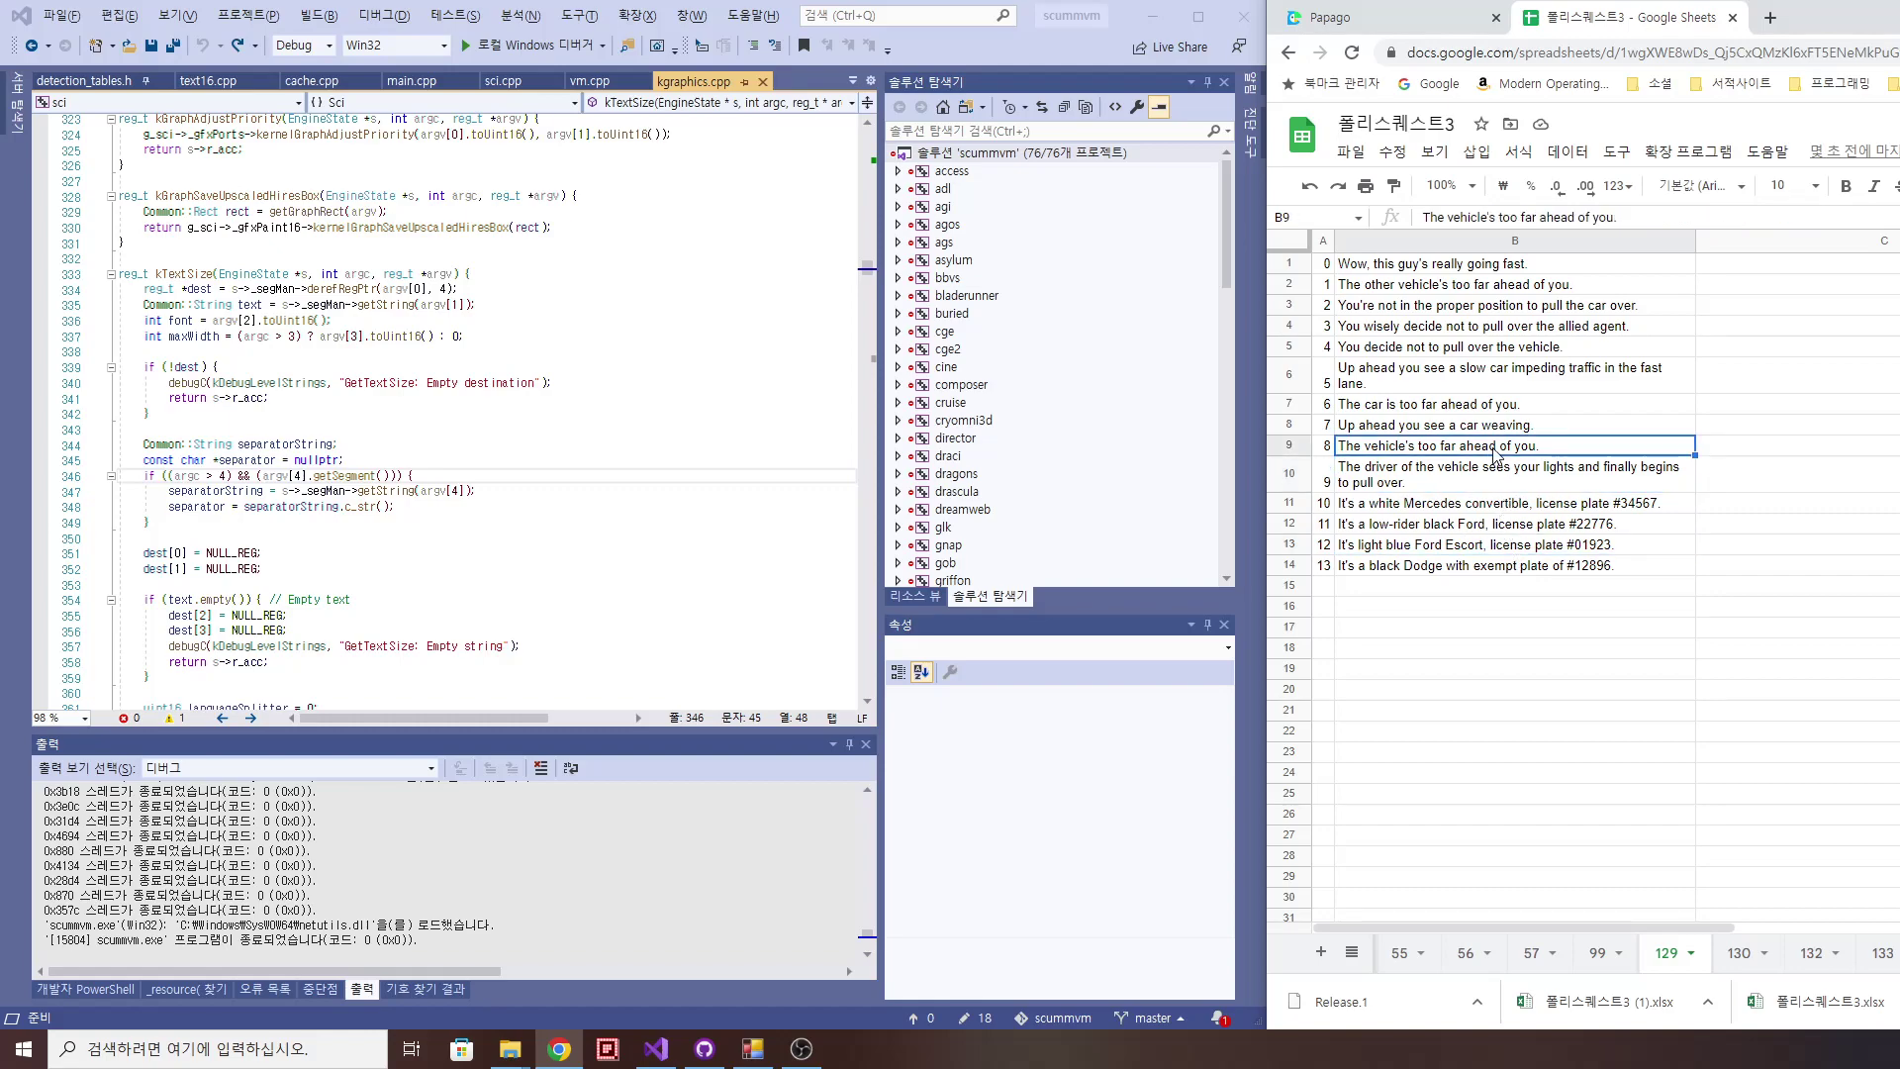
left_click(1501, 352)
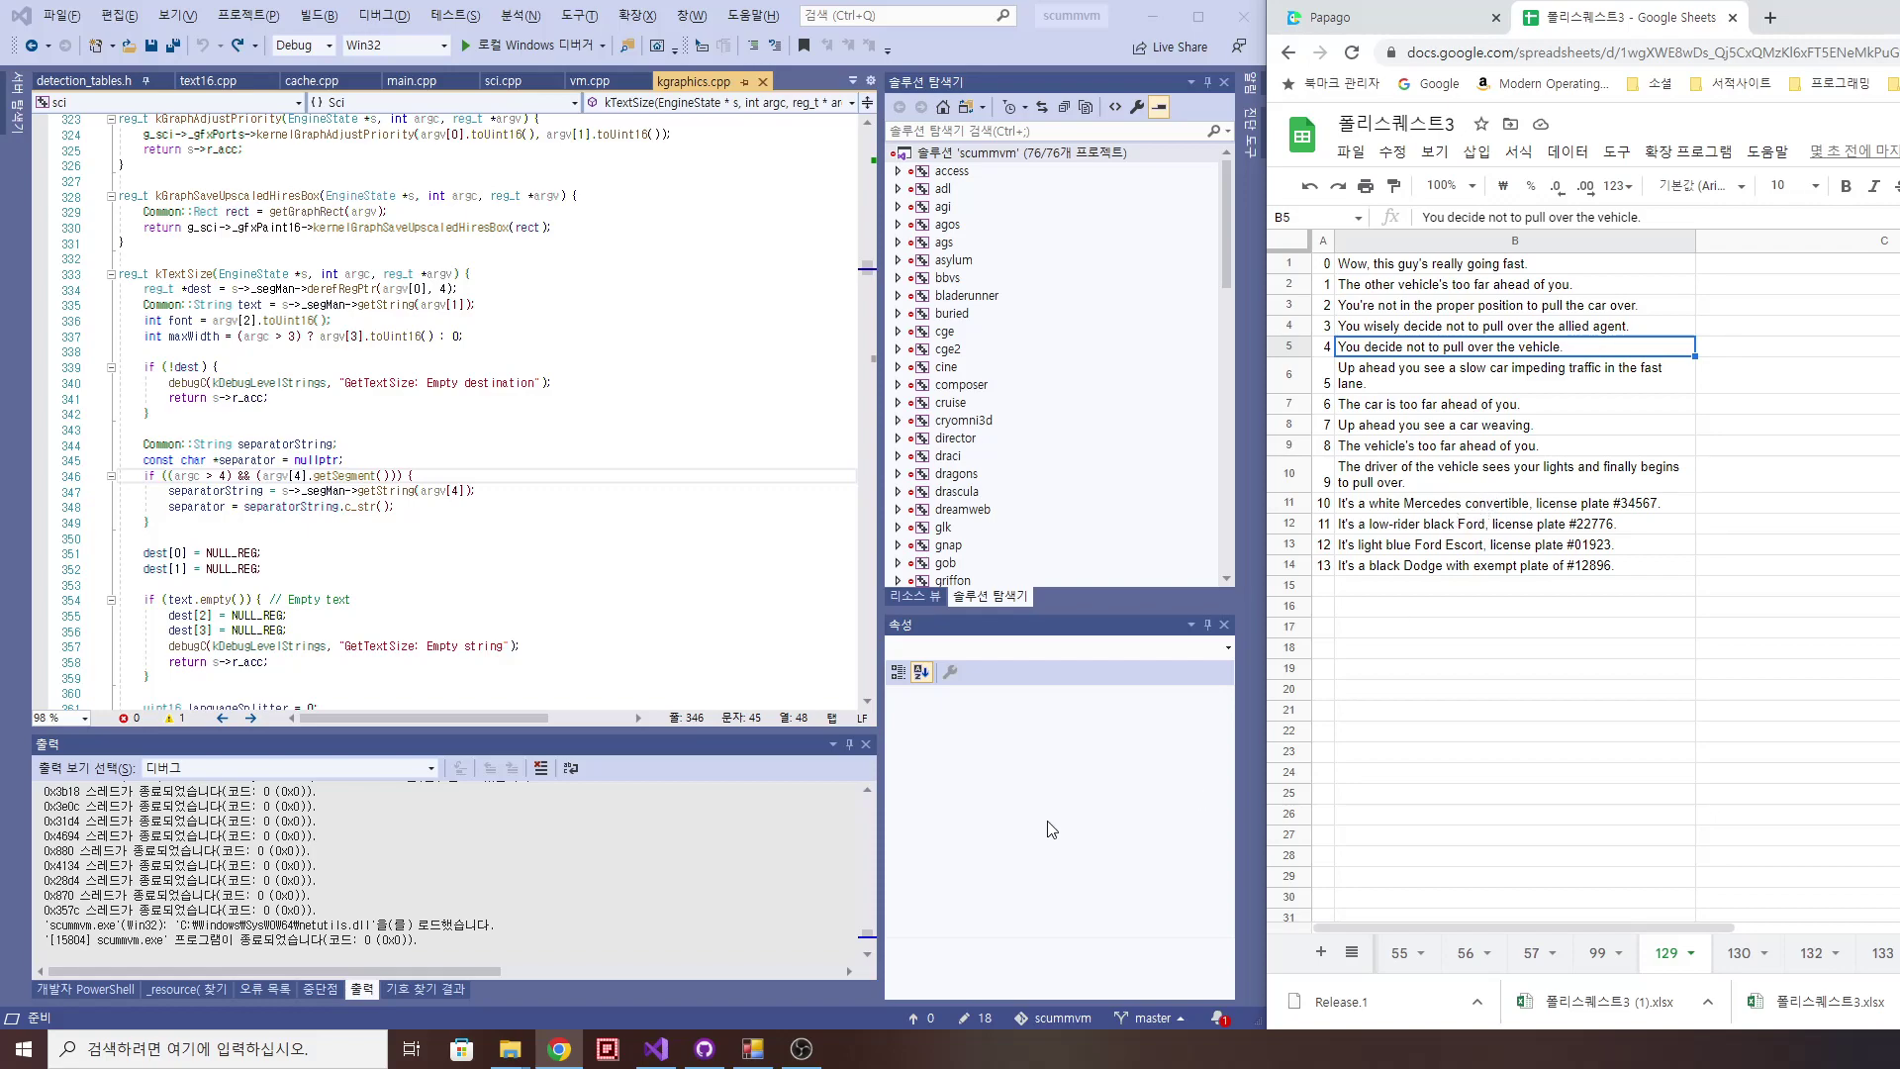
Step: Switch to Visual Studio, run the ScummVM debug build and start Police Quest III: The Kindred (DOS/Korean)
left_click(587, 544)
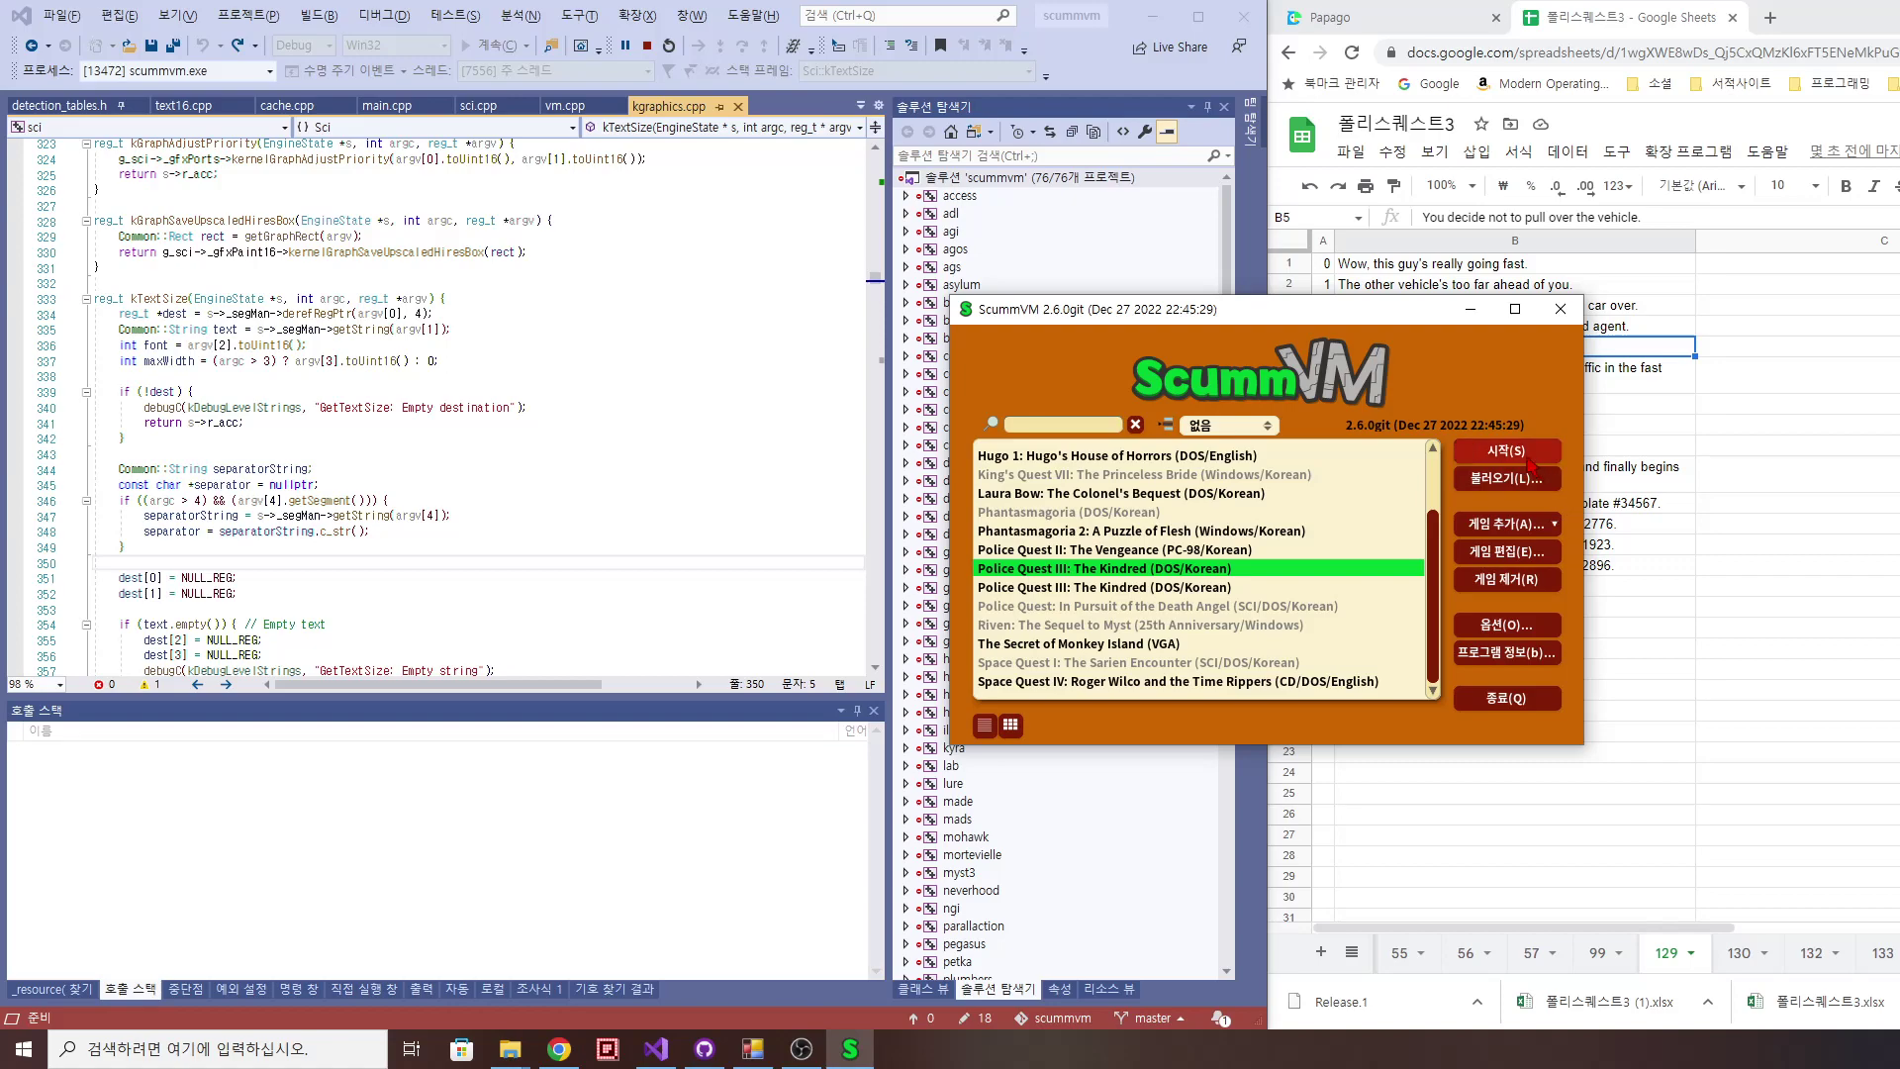
left_click(1531, 466)
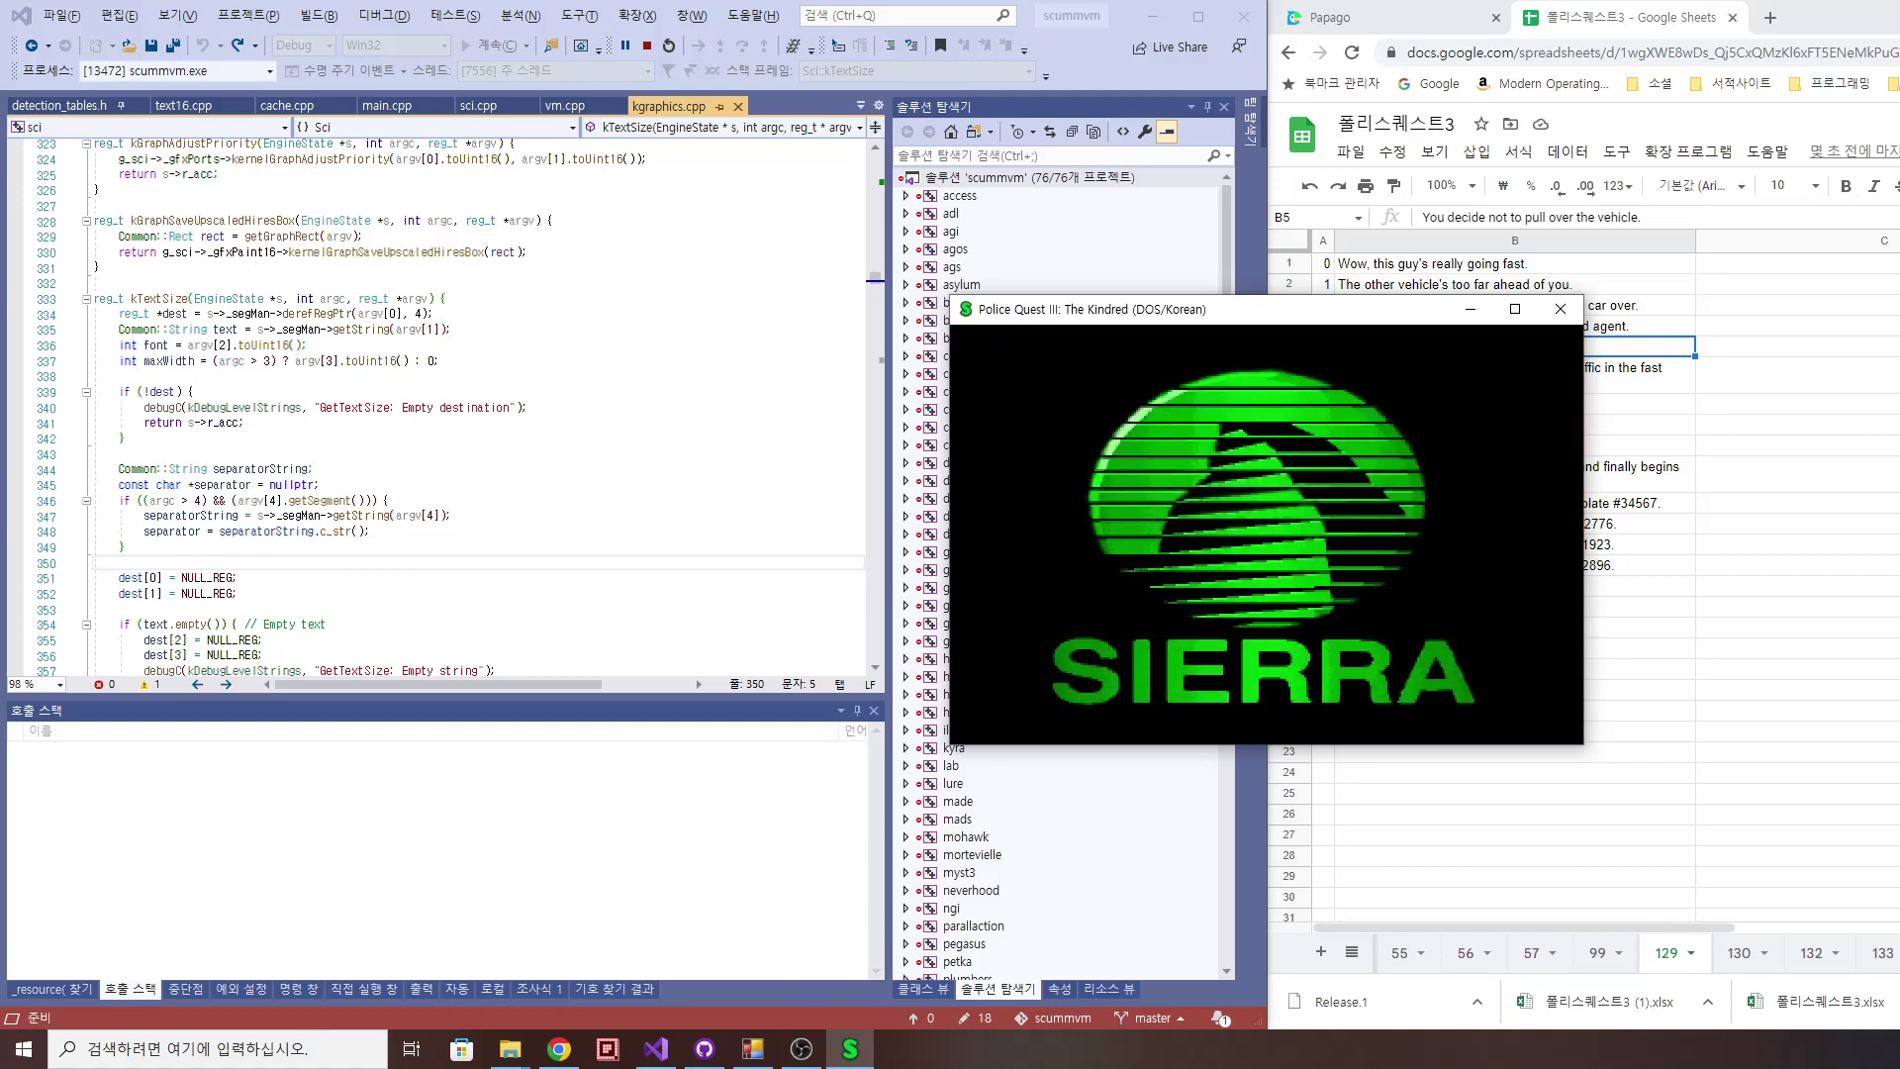
left_click(1200, 556)
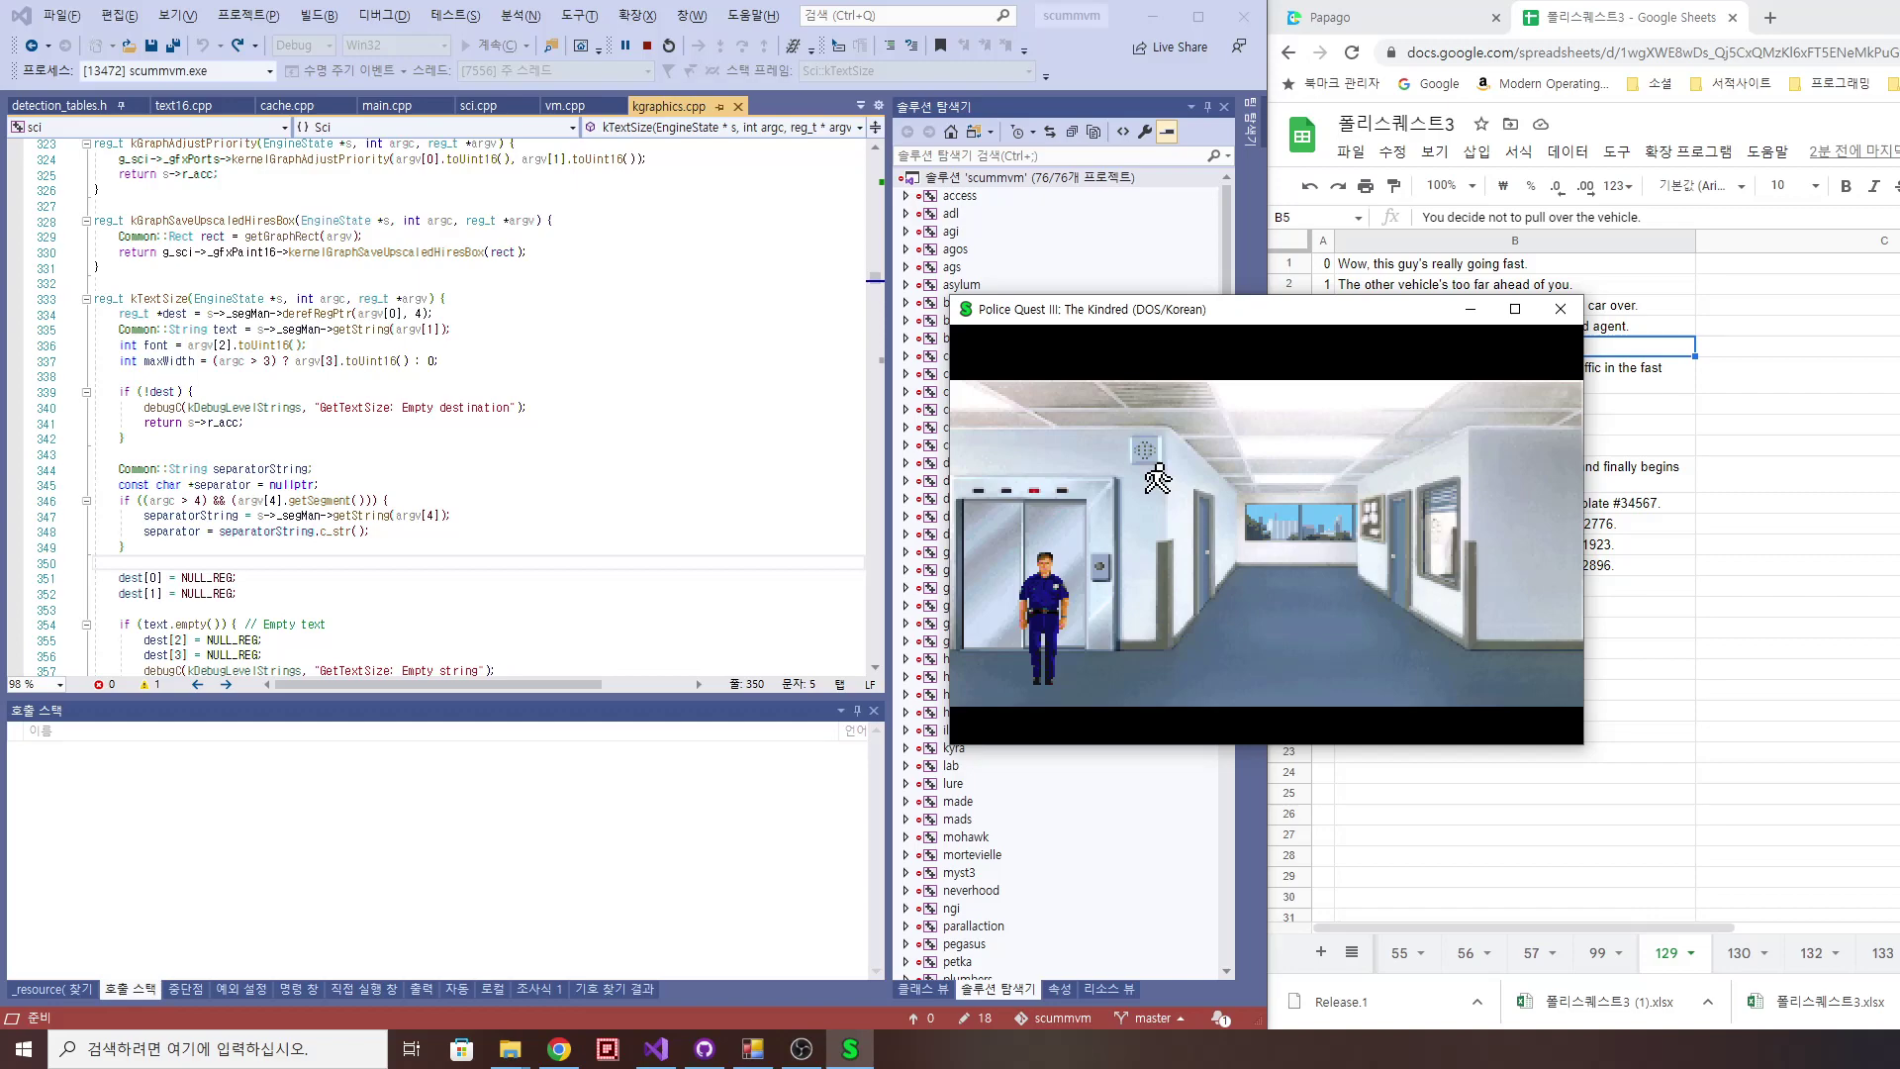
Step: Look around the police station hallway by the elevator, enter the office and use the hand cursor on the red bookcase
right_click(1158, 479)
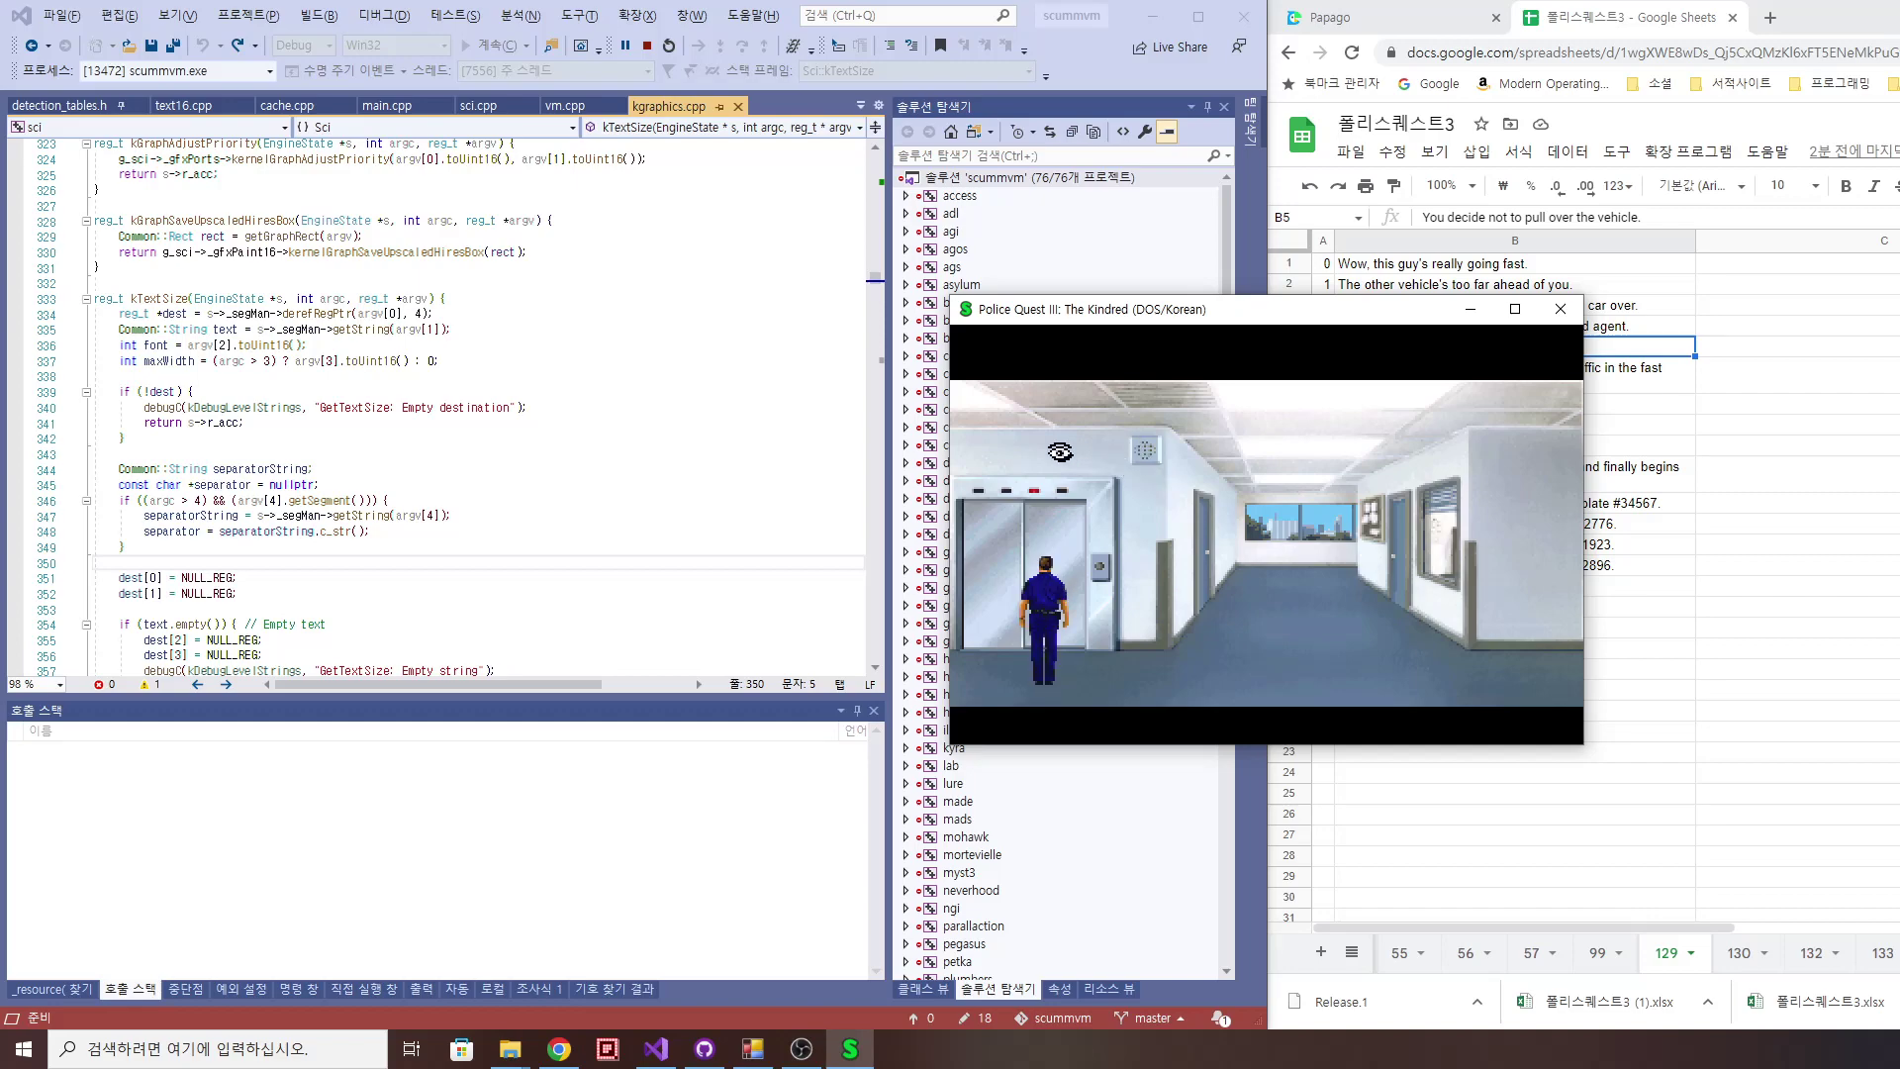
left_click(1093, 469)
left_click(1238, 676)
left_click(1059, 543)
left_click(1057, 539)
right_click(1054, 532)
right_click(1053, 532)
left_click(1203, 560)
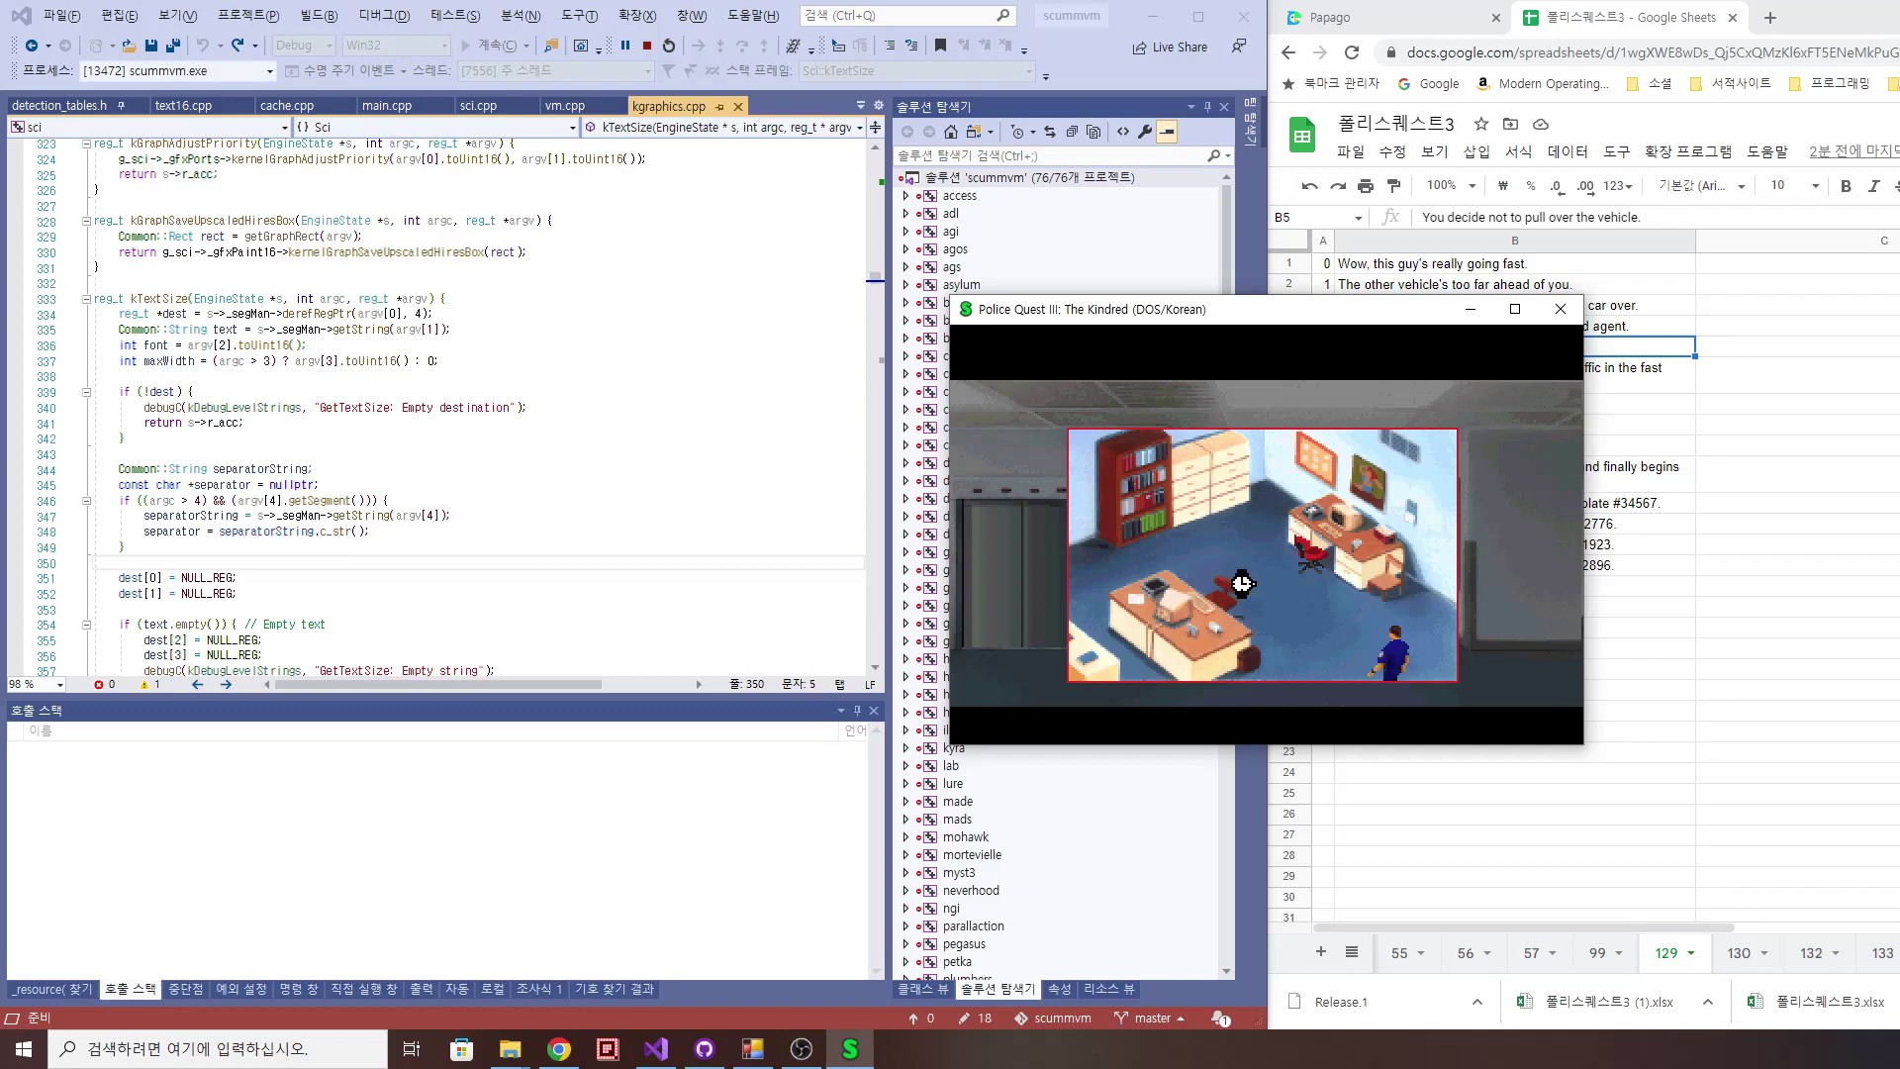
left_click(1138, 495)
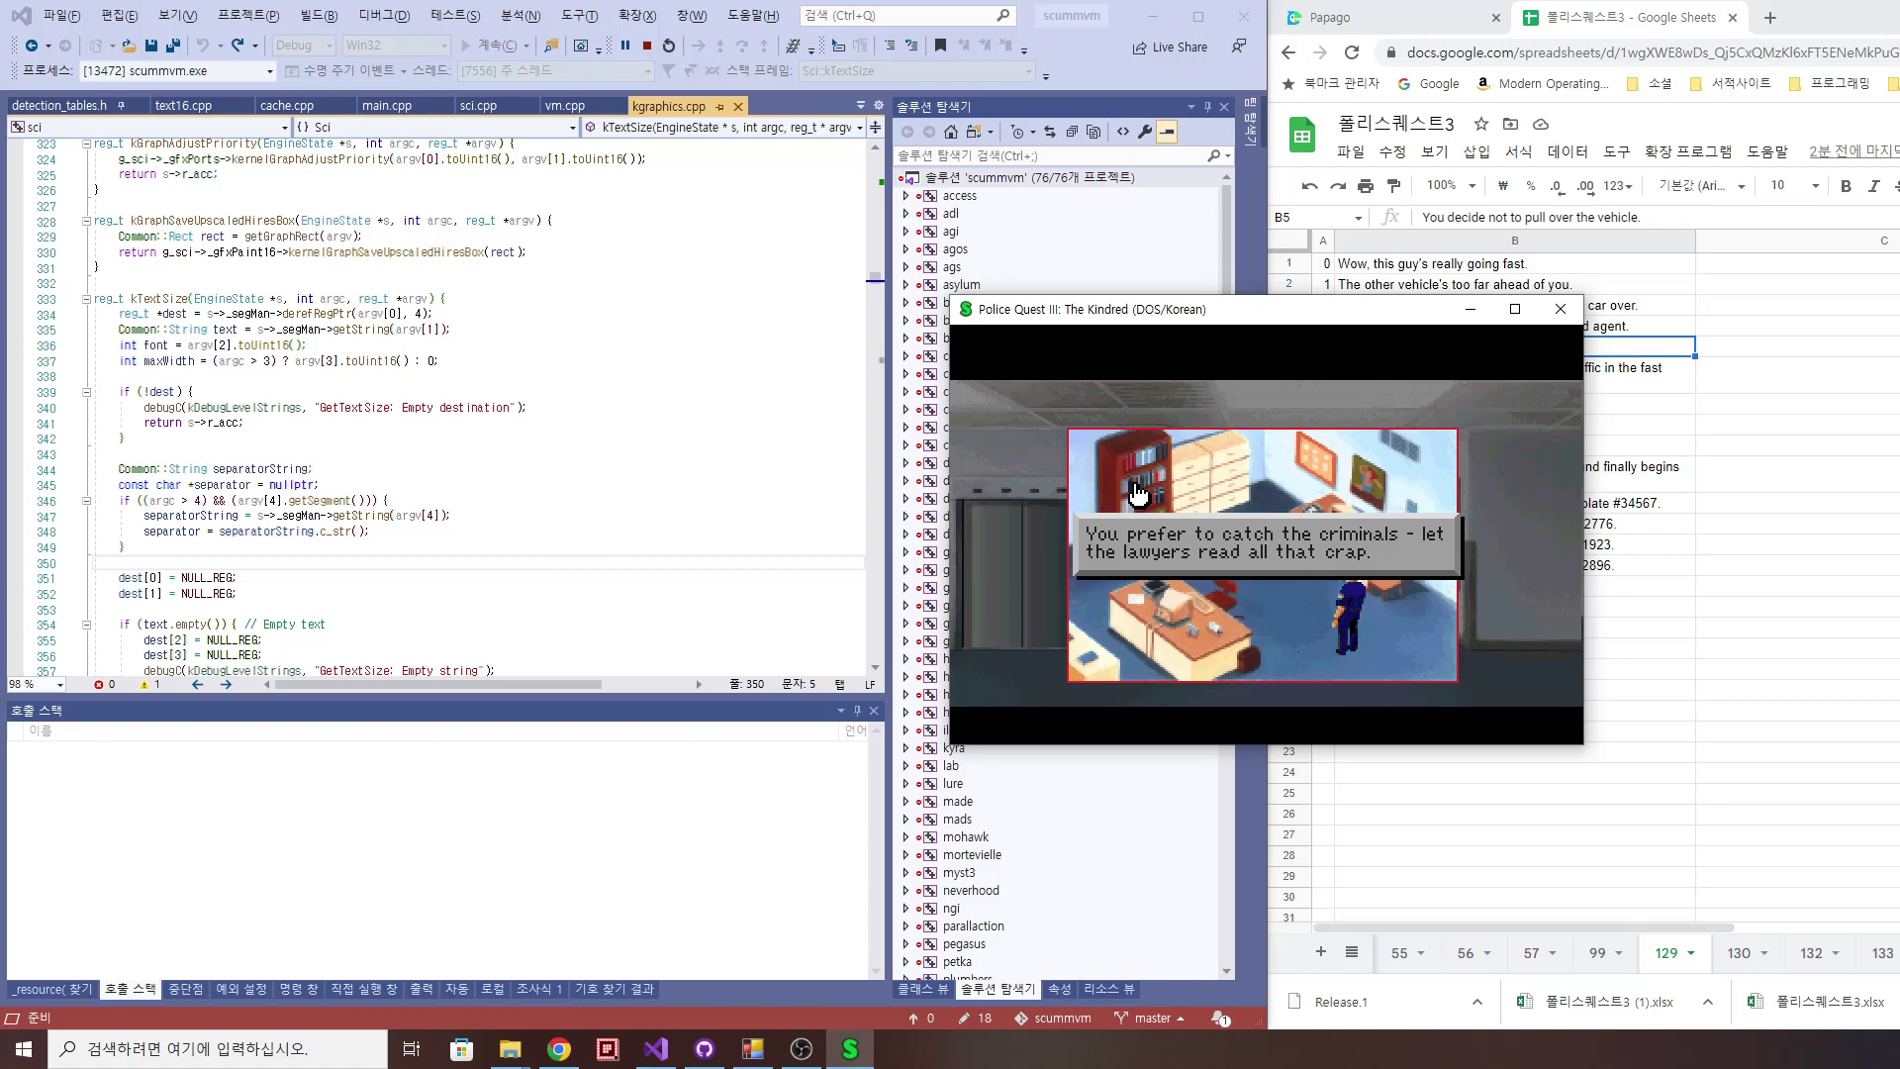
Step: Move the game window off the spreadsheet and search all sheets for "you prefer to catch"
left_click_drag(1208, 309, 803, 210)
left_click(1522, 348)
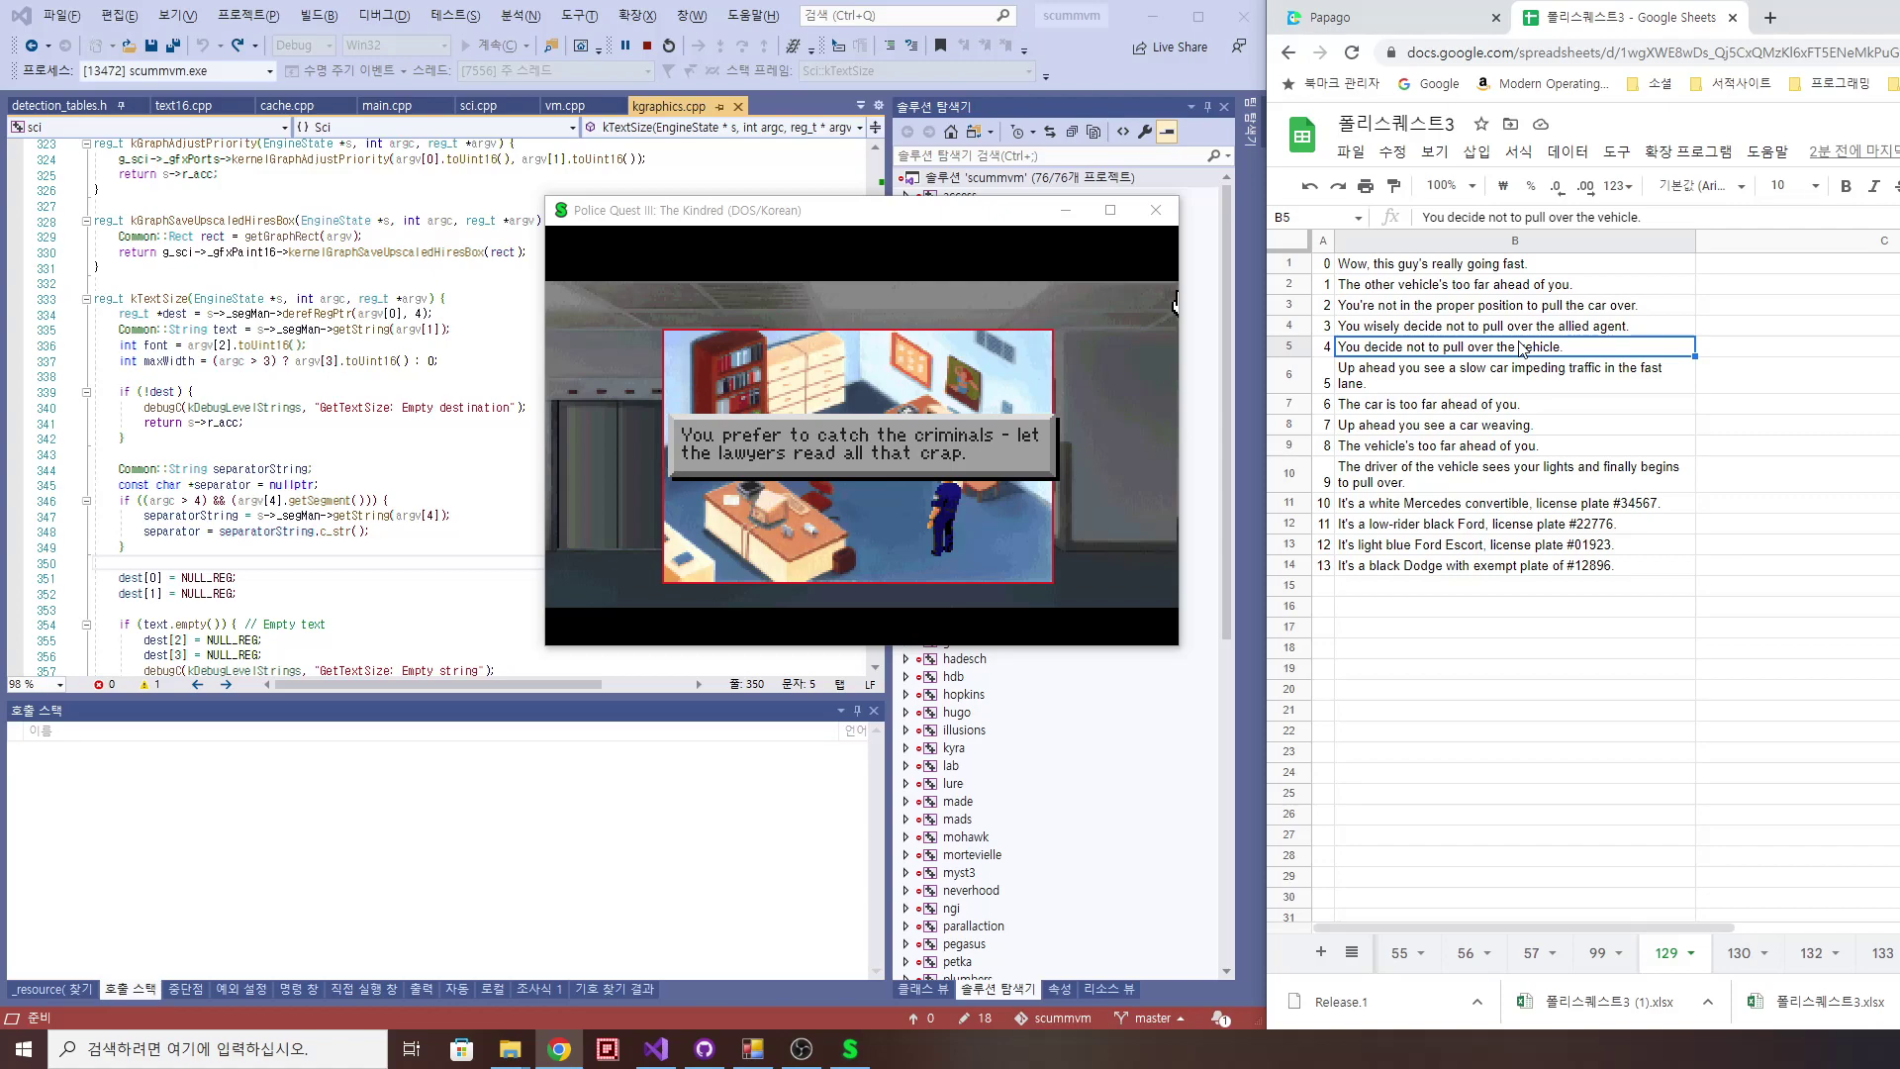
key("ctrl+h")
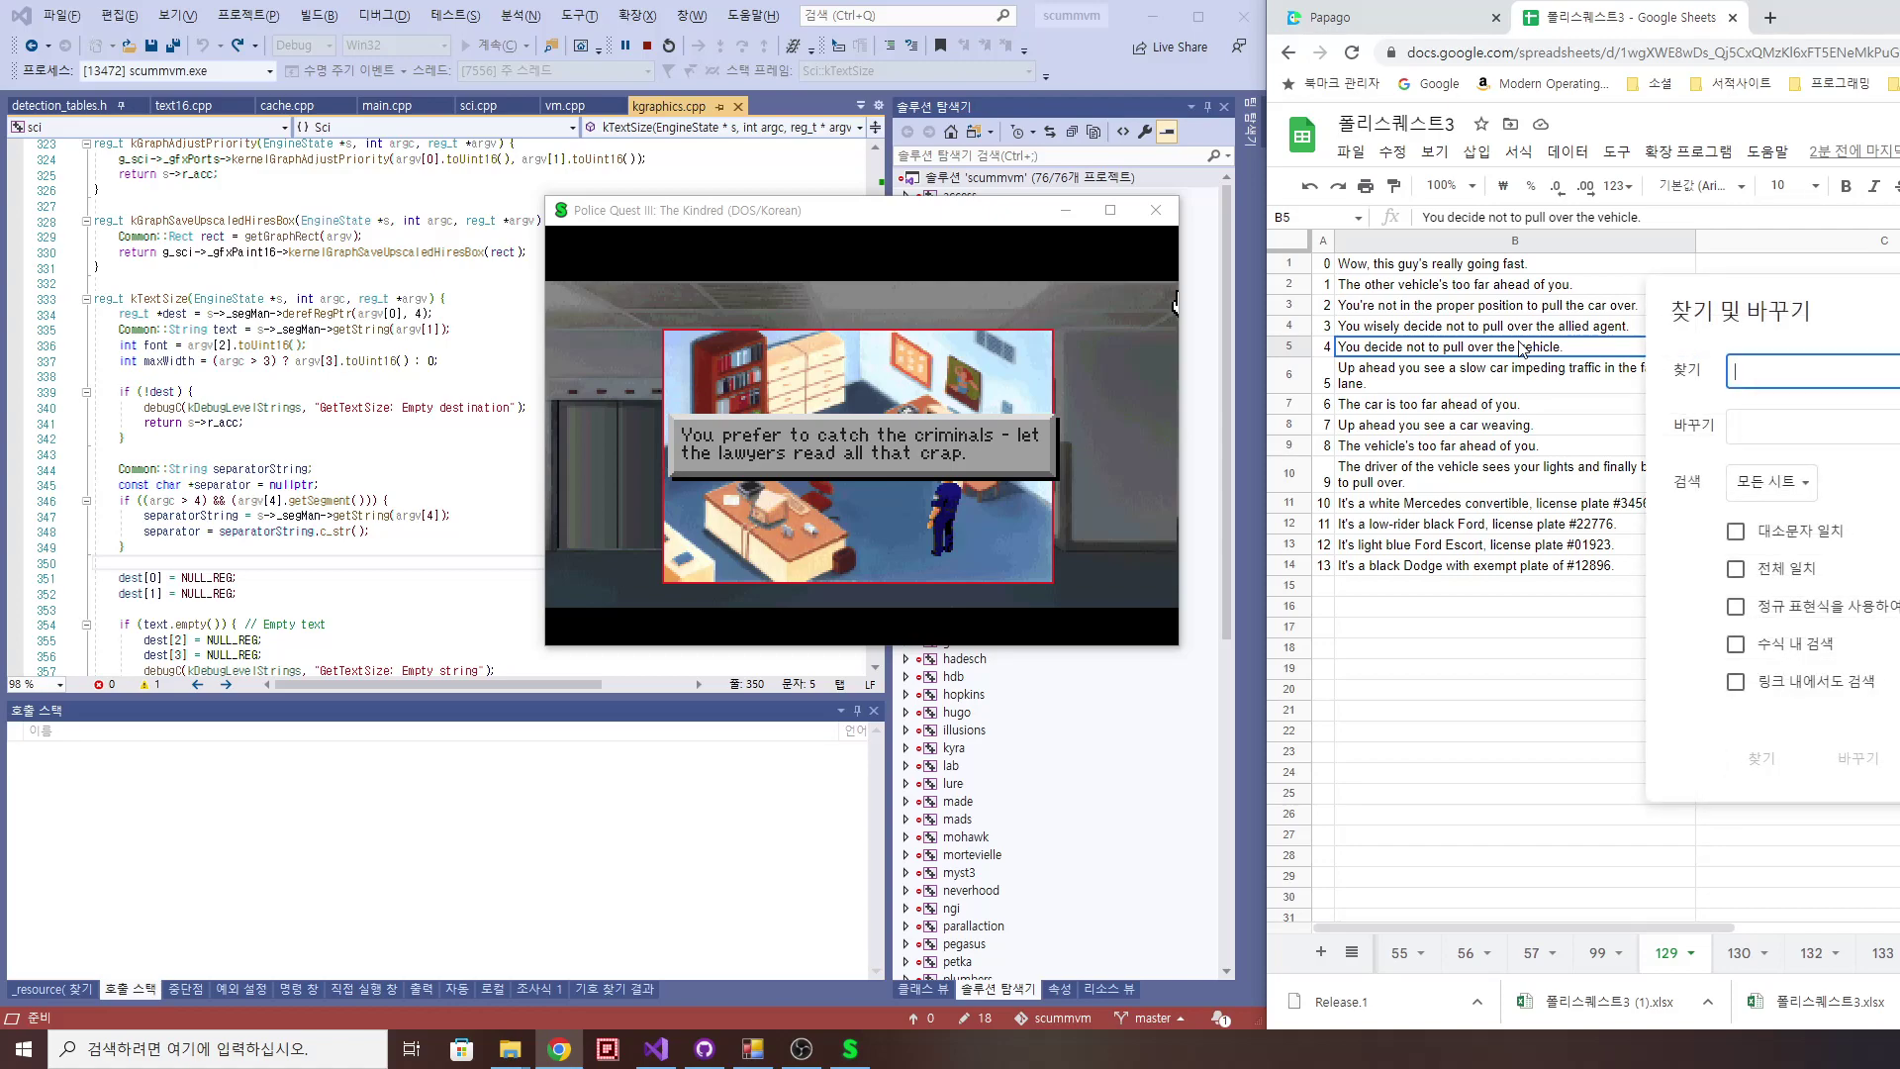
type("ㅆㅐㅕ")
key("BackSpace")
key("BackSpace")
key("BackSpace")
type("yo")
type("prefer")
type(" t")
type("o cart")
type("tch")
key("Return")
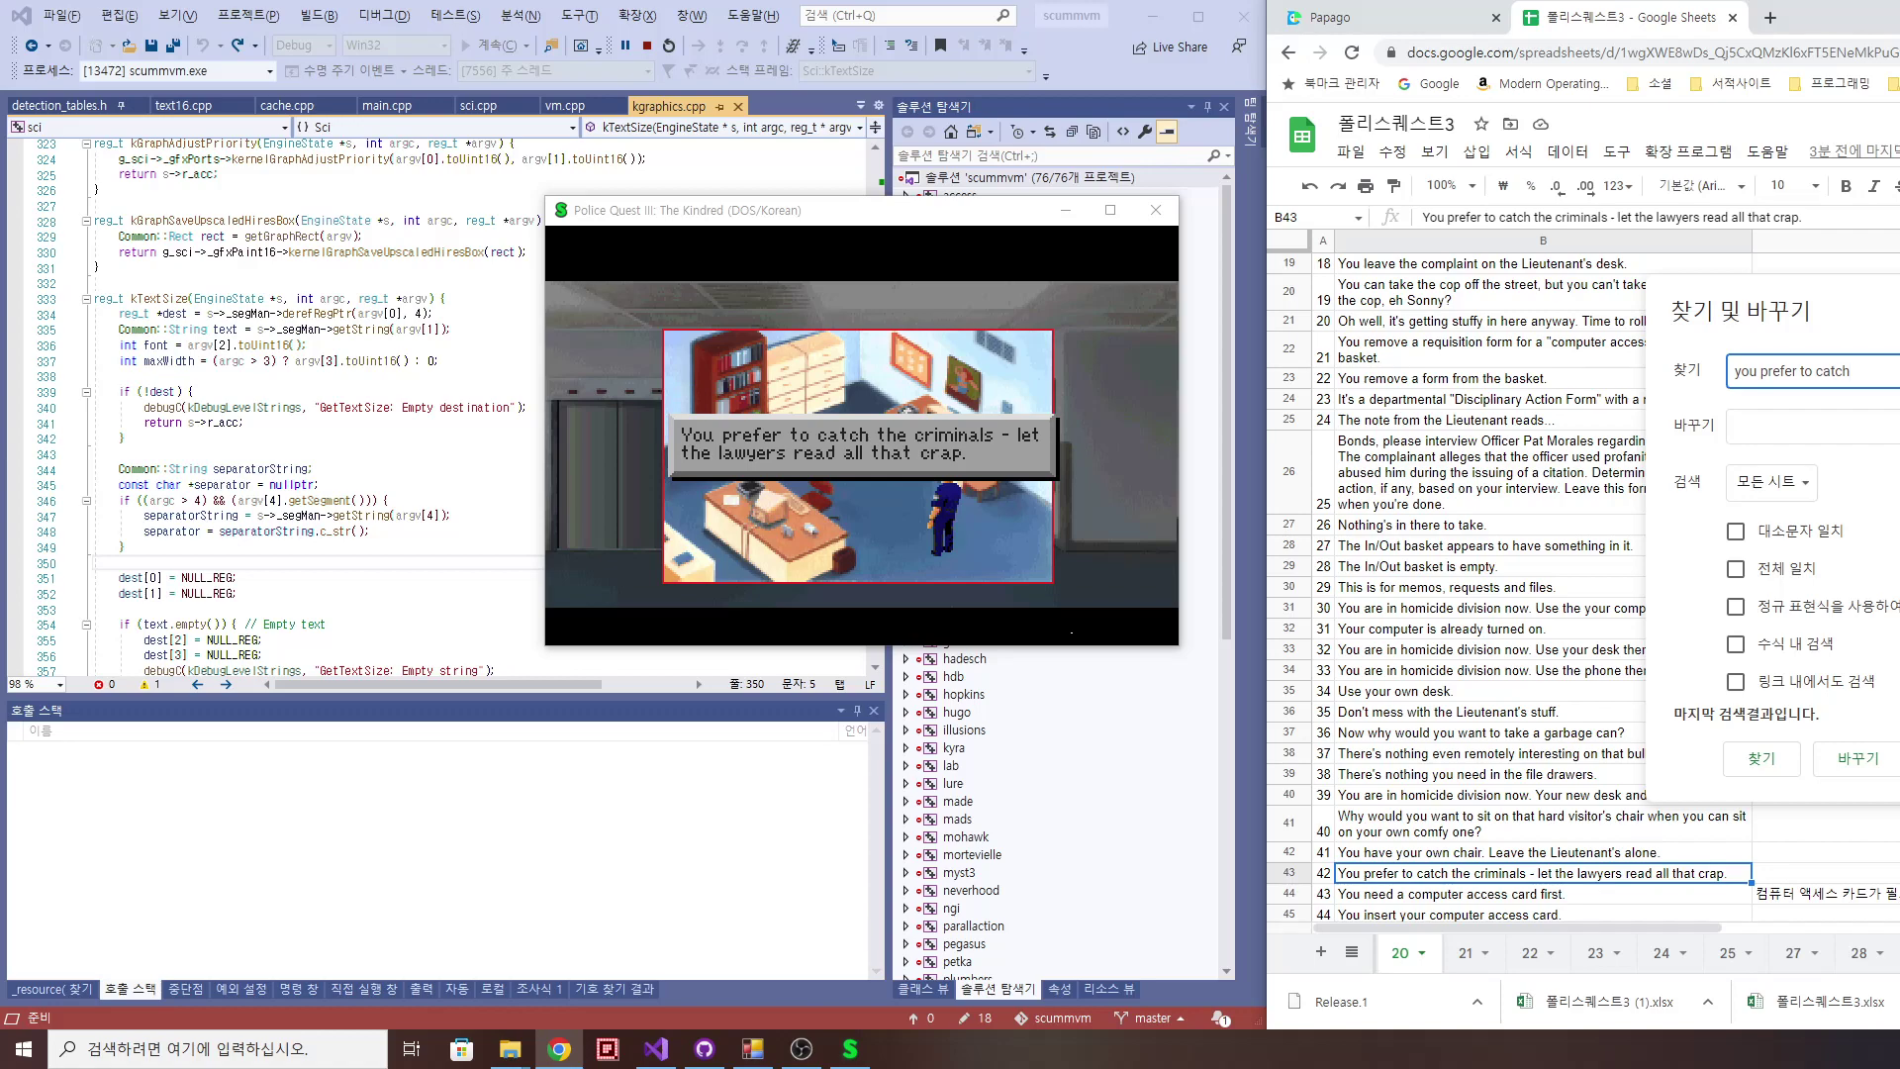
key("Escape")
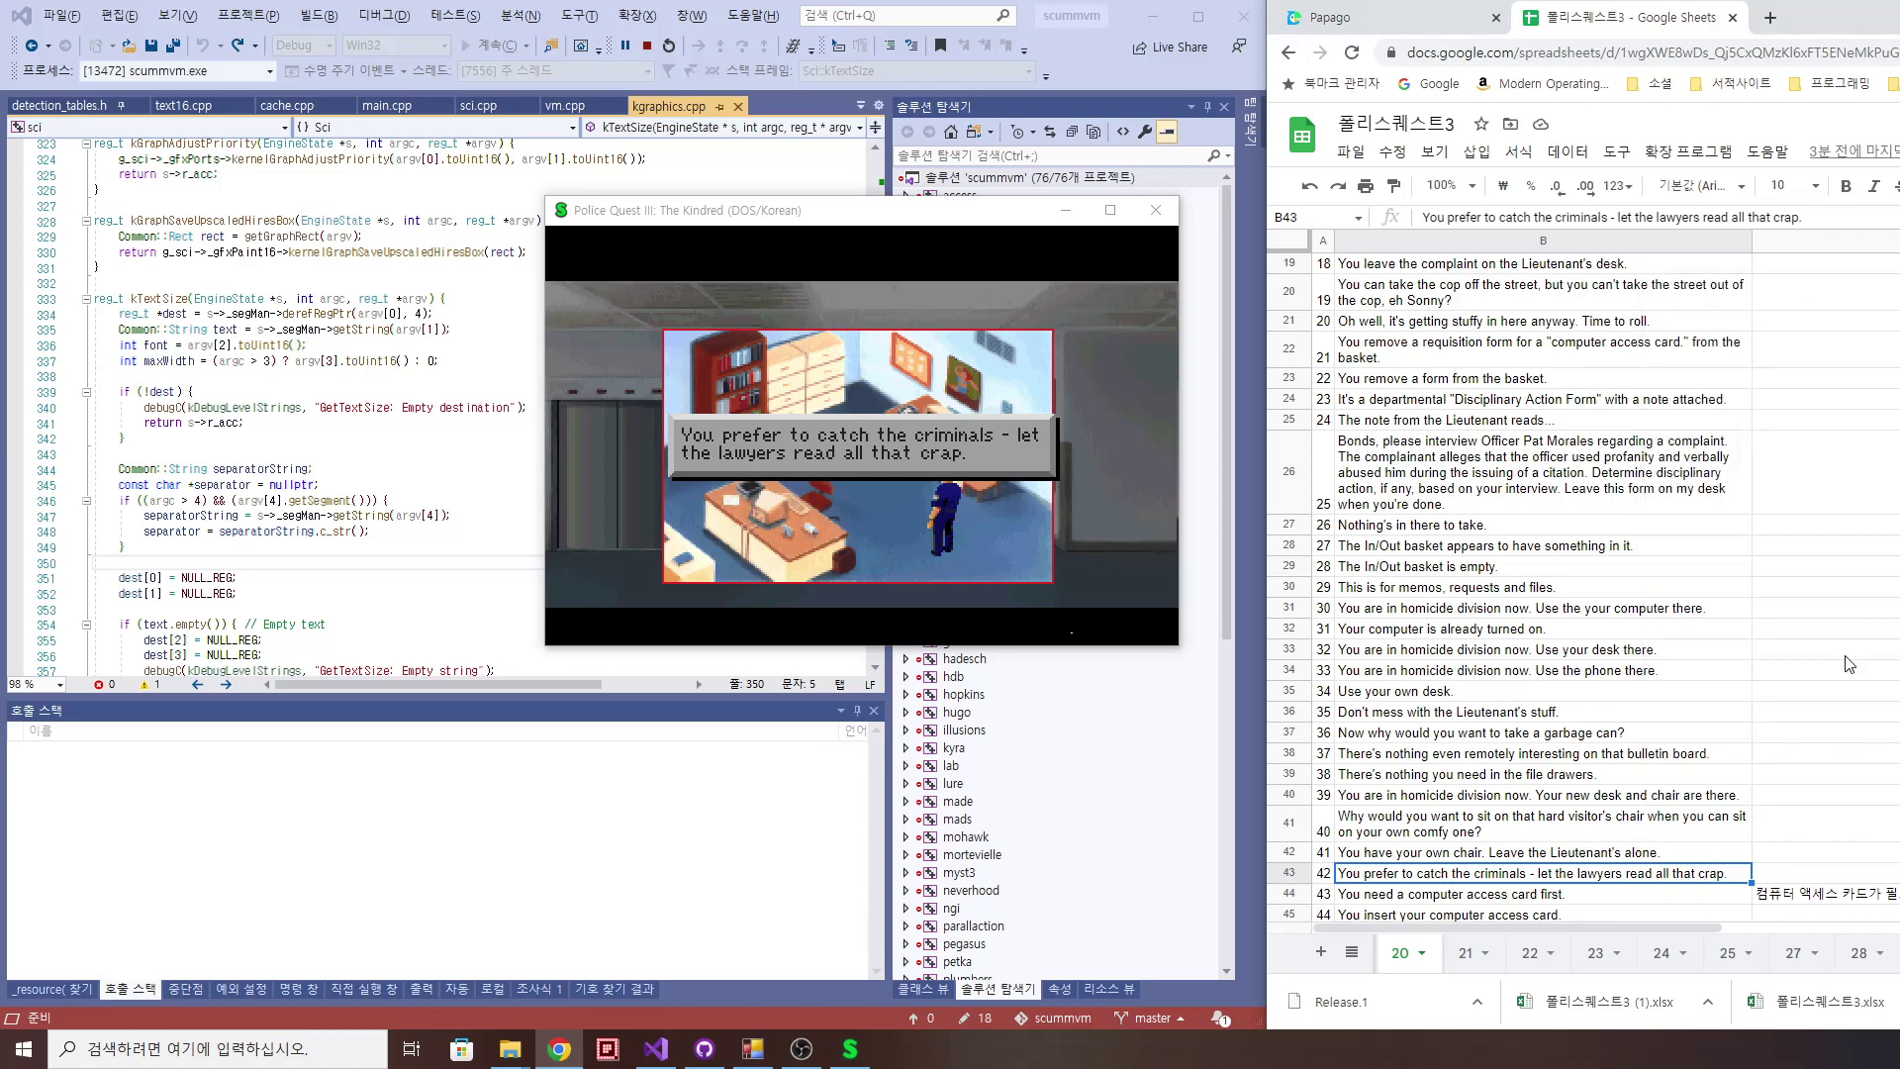
Step: Inspect the bookcase line in cell B43 of sheet 20, its neighbouring lines and the translation cells C42 and C43
double_click(1727, 877)
left_click_drag(1739, 877, 1336, 873)
left_click(1539, 817)
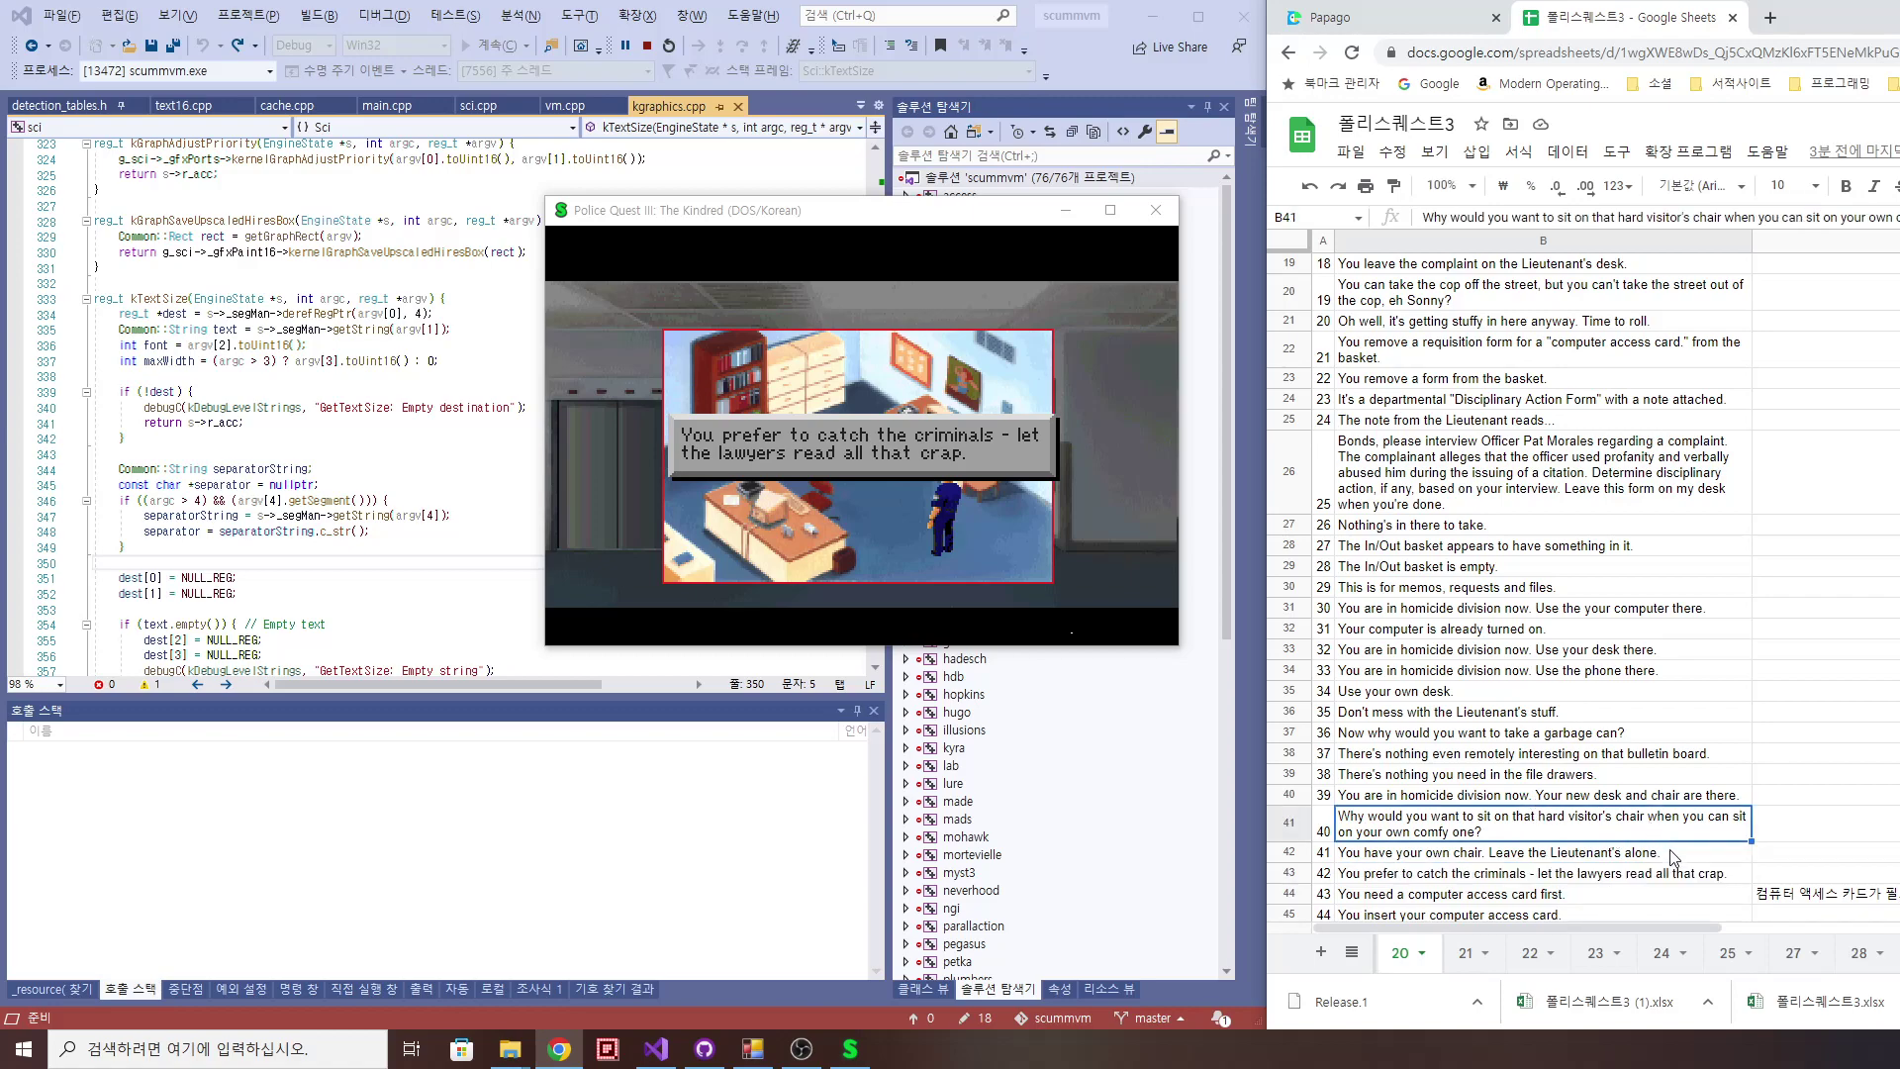
left_click(1672, 883)
left_click(1789, 874)
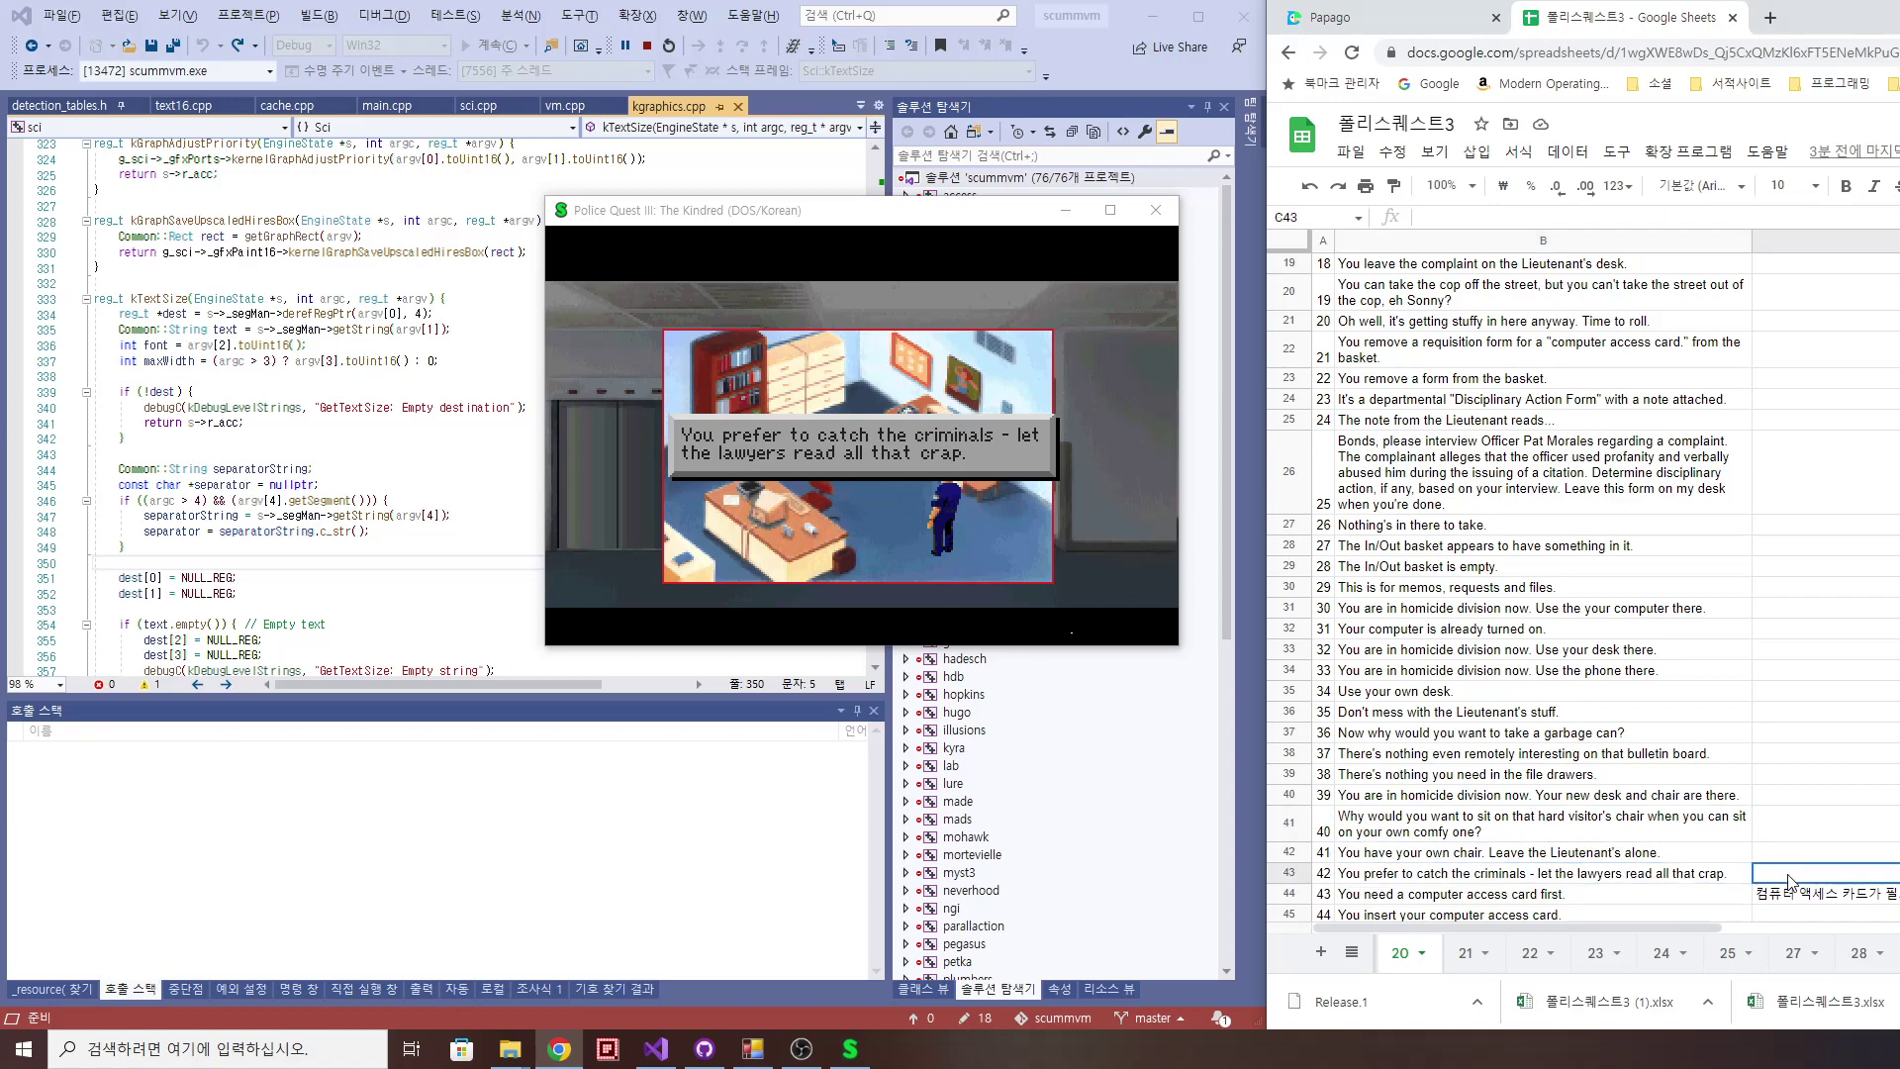
left_click(1680, 875)
left_click(1781, 876)
left_click(1787, 853)
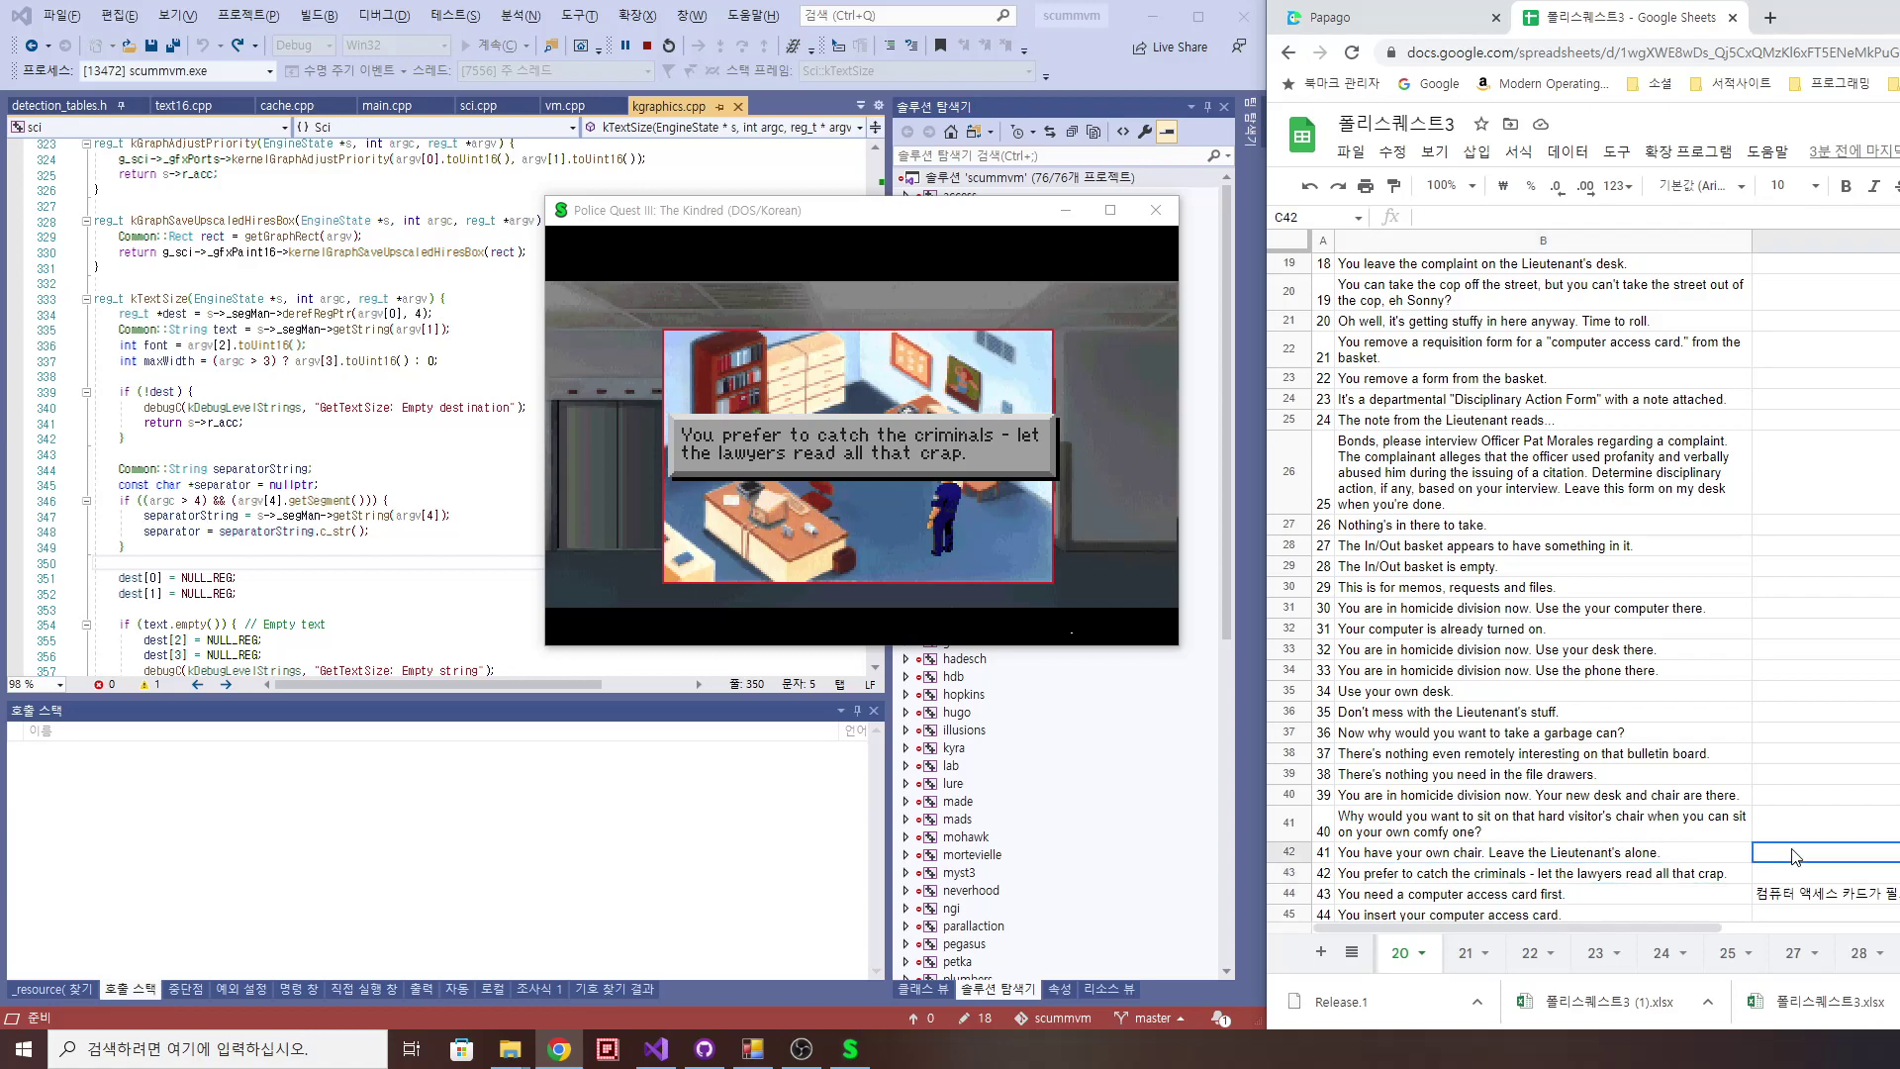
left_click(1810, 874)
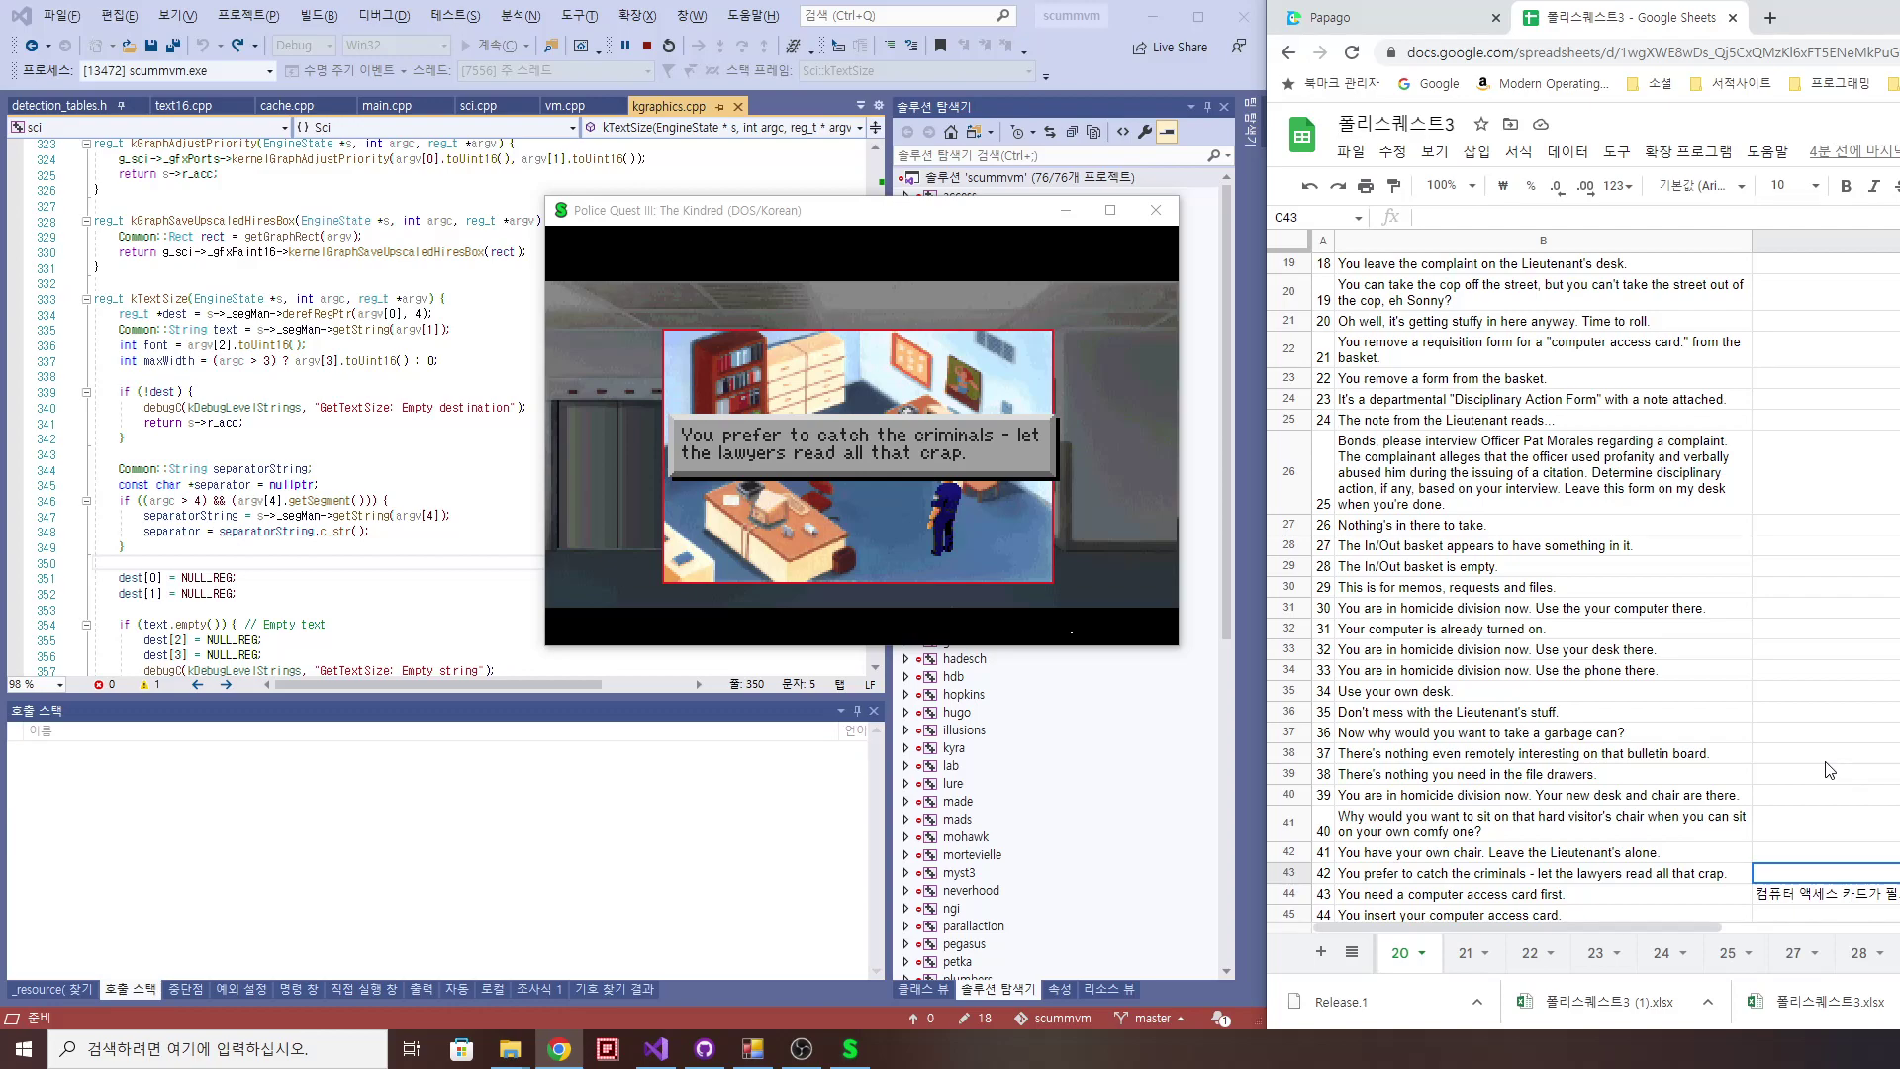
Step: Check translation cell C43, reselect the bookcase line in B43 and switch to the Papago translator
double_click(1821, 877)
key("Escape")
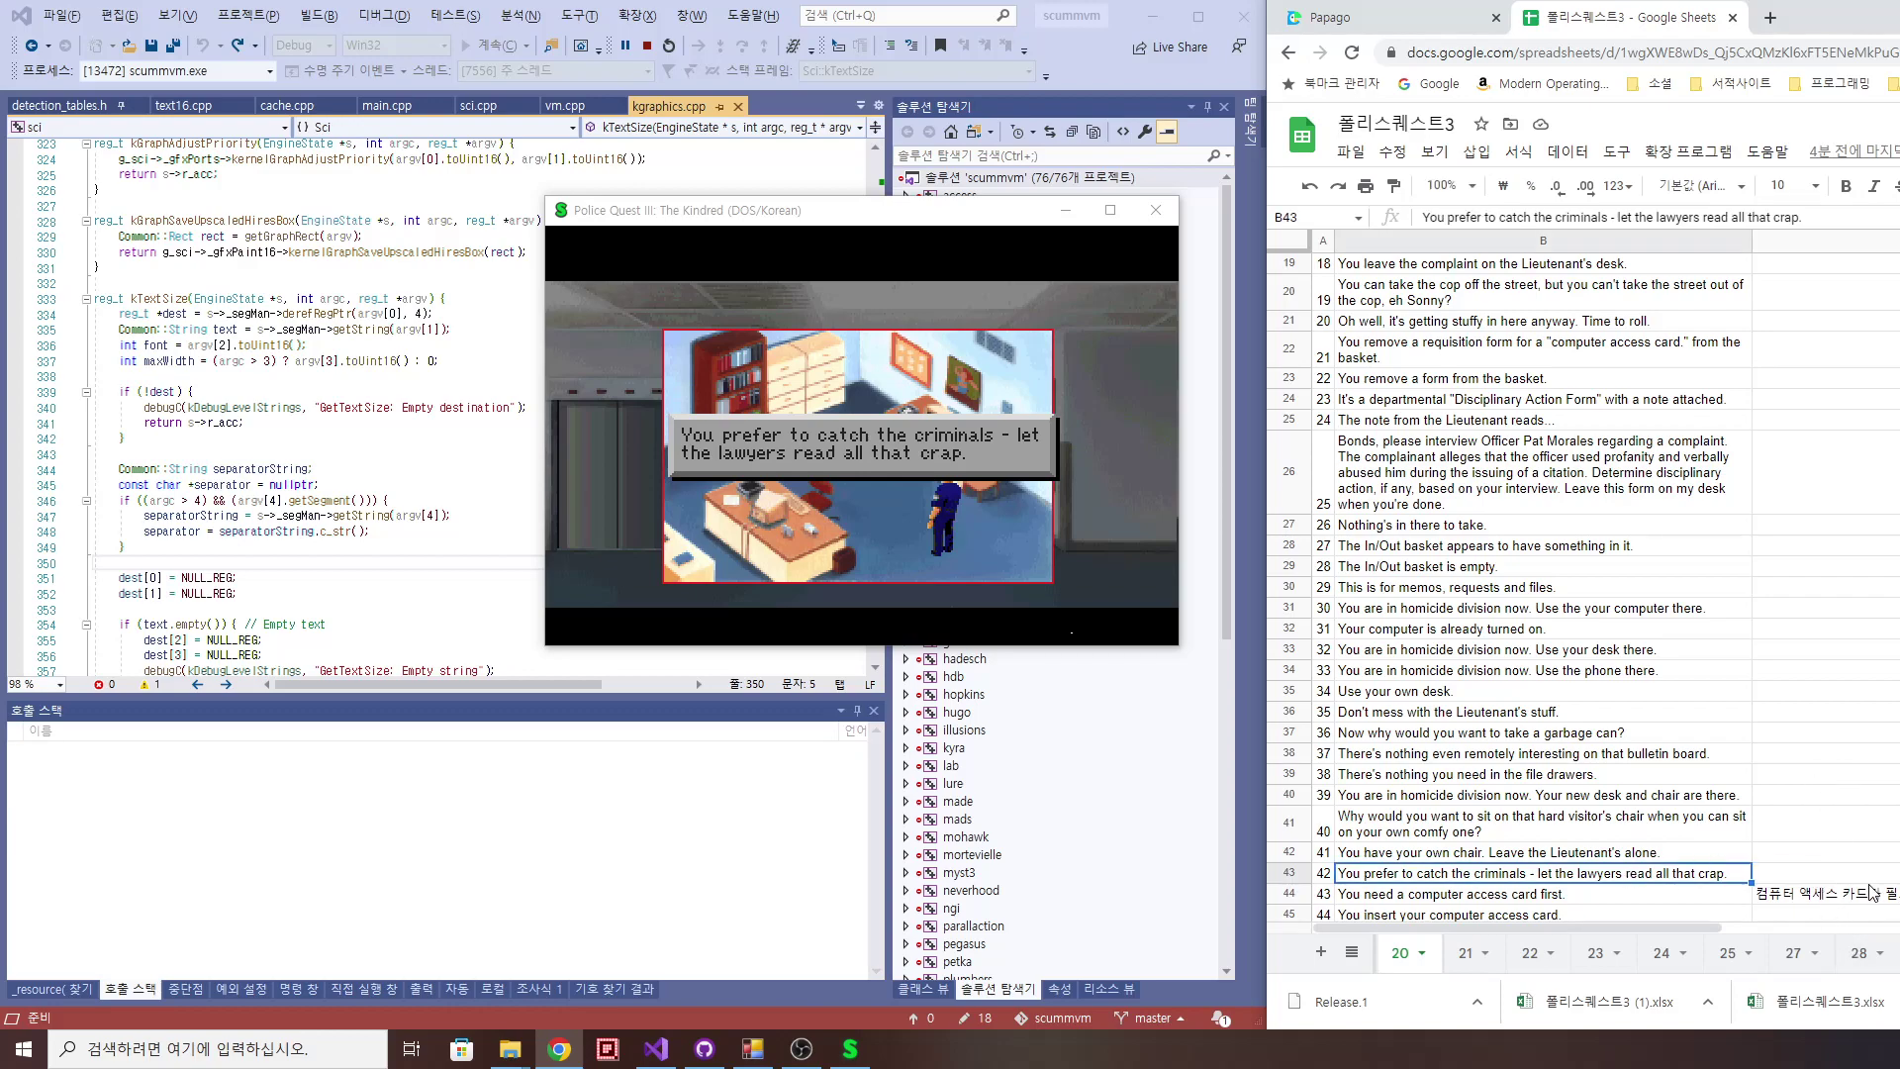
left_click(1711, 881)
left_click(1849, 884)
left_click(1727, 877)
left_click(1387, 20)
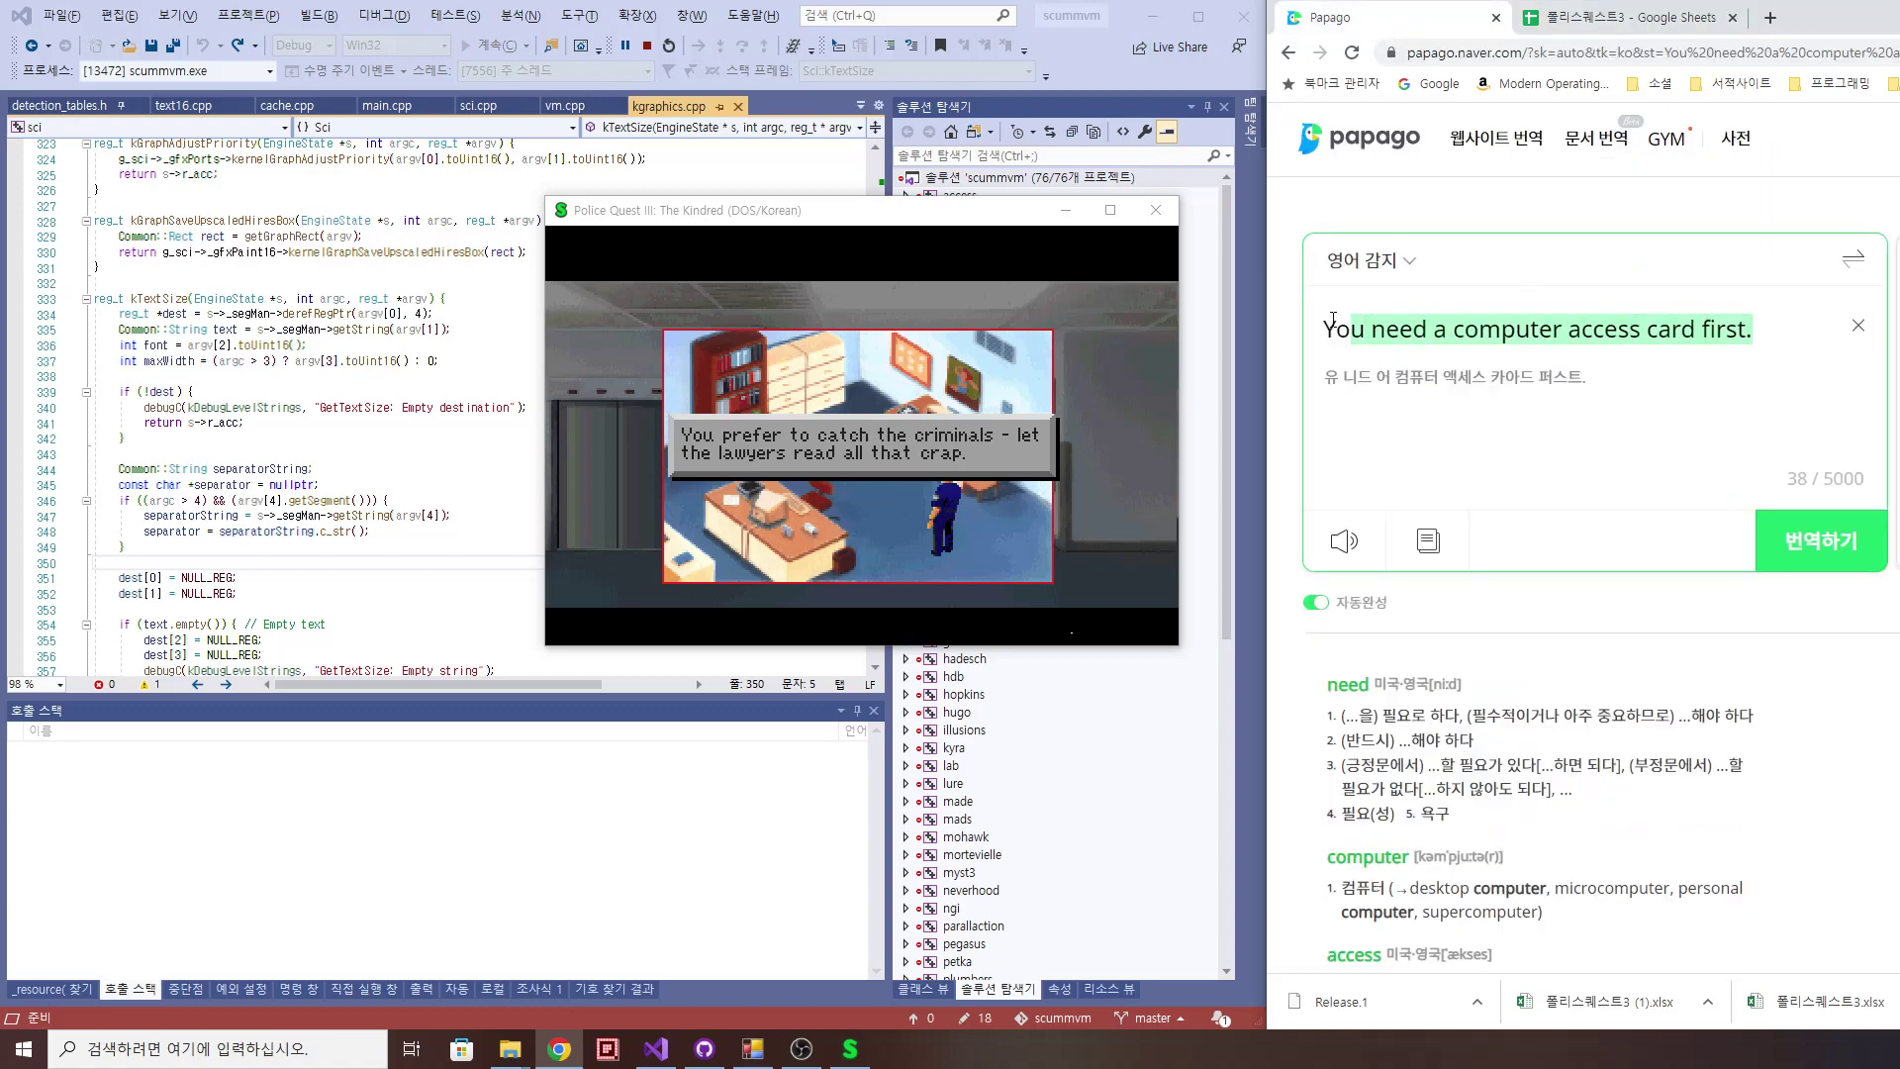